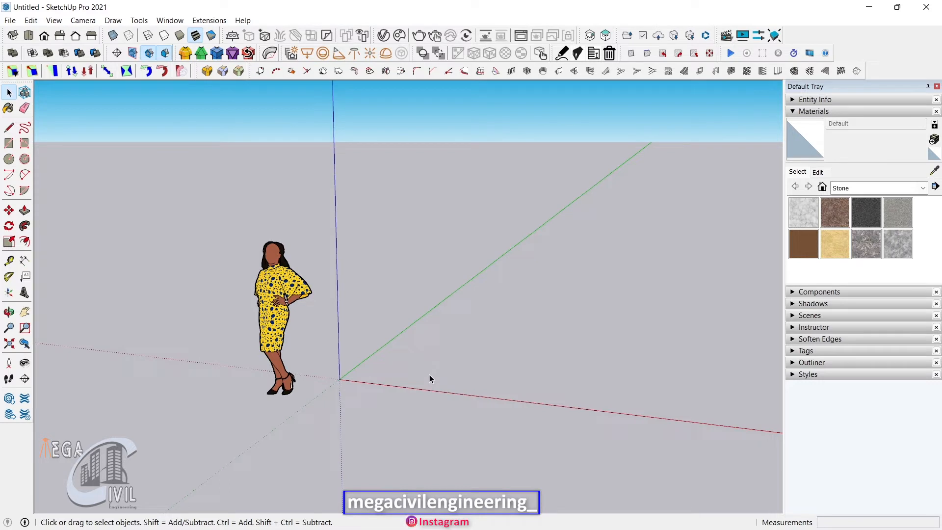
Delete the default human figure from the model
mouse_move(339, 391)
middle_mouse_down()
mouse_move(358, 420)
mouse_move(333, 392)
mouse_move(356, 396)
middle_mouse_up()
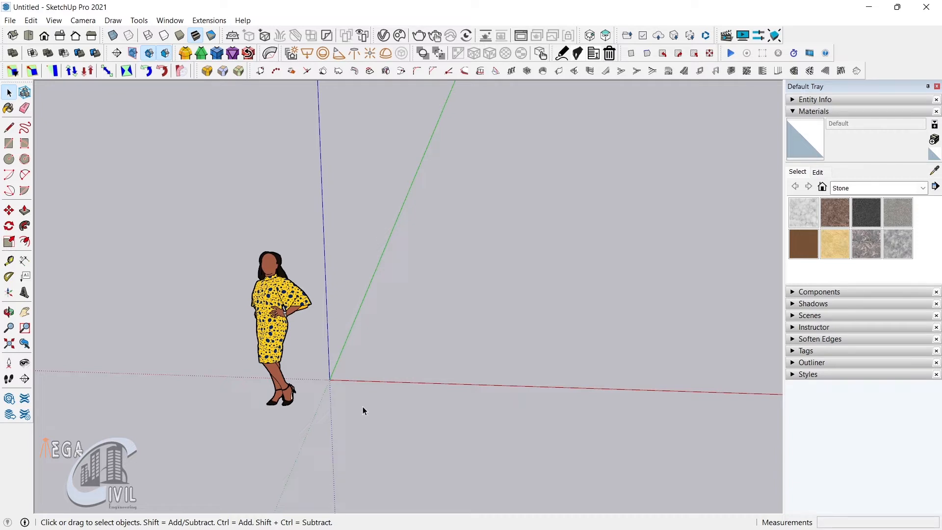
left_click_drag(191, 208, 339, 412)
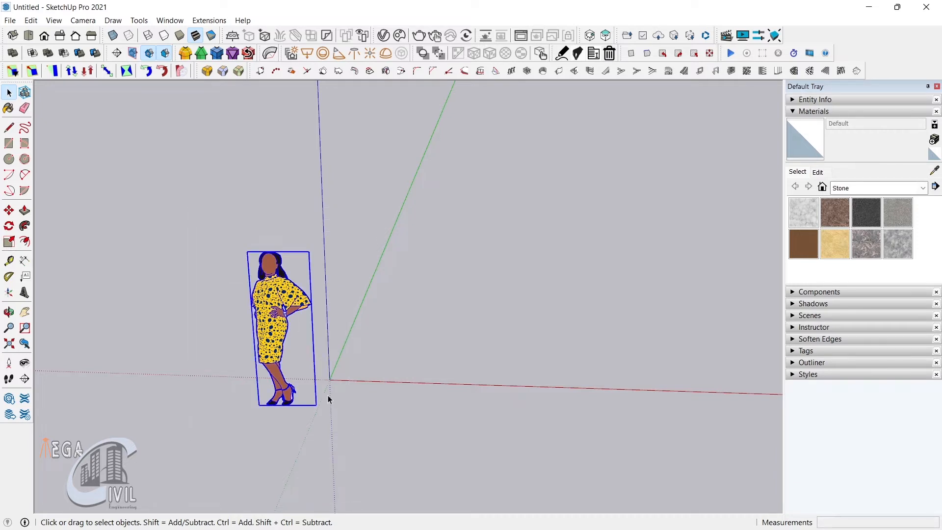
key("Delete")
Draw a 6" by 6" rectangle on the ground plane starting at the origin
left_click(9, 143)
left_click(330, 379)
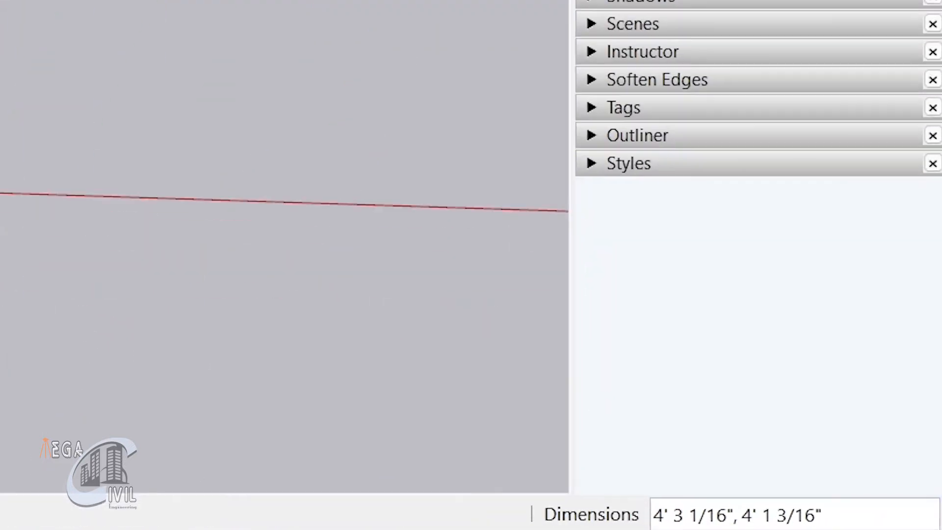
type("6\",")
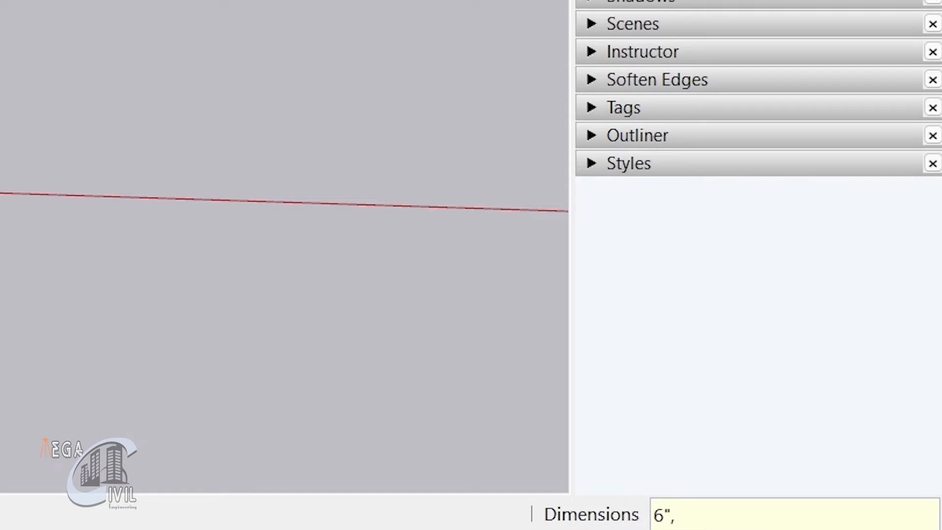
type("6")
key("Return")
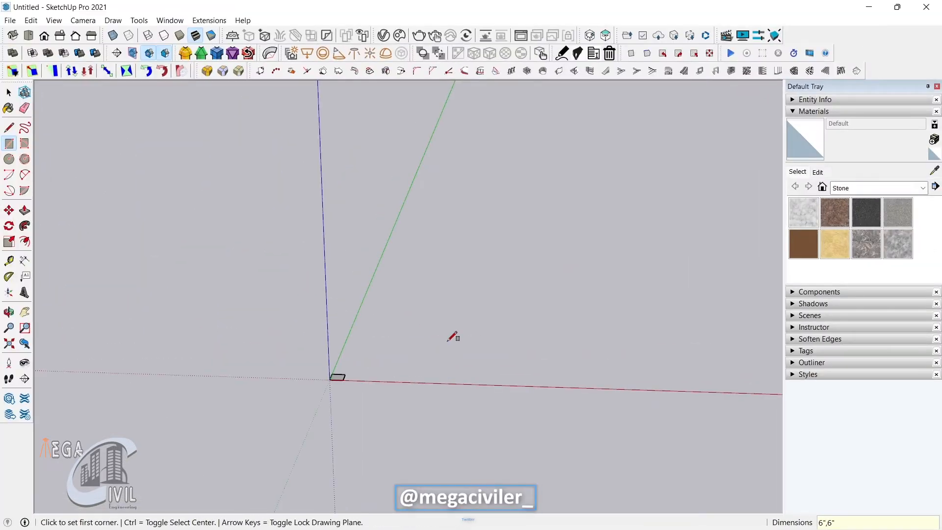
scroll(354, 397, "up", 5)
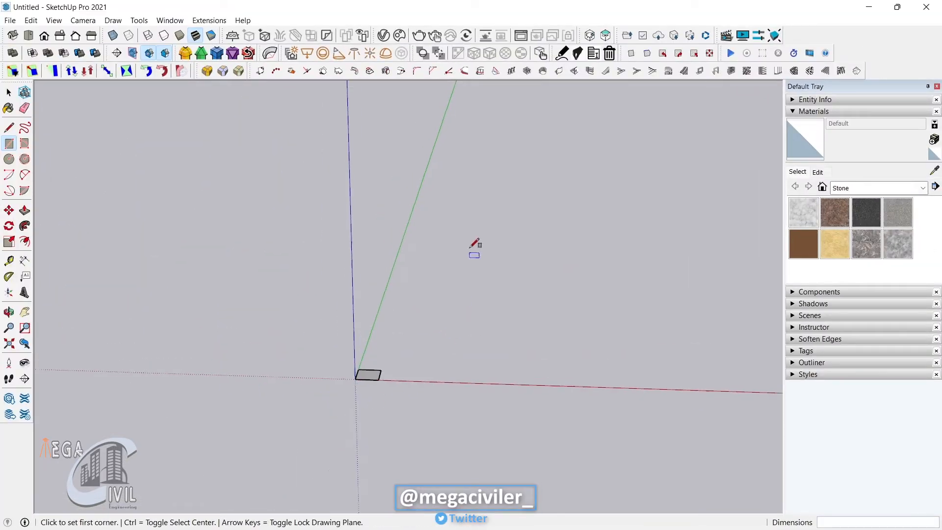
middle_click_drag(370, 458, 326, 401)
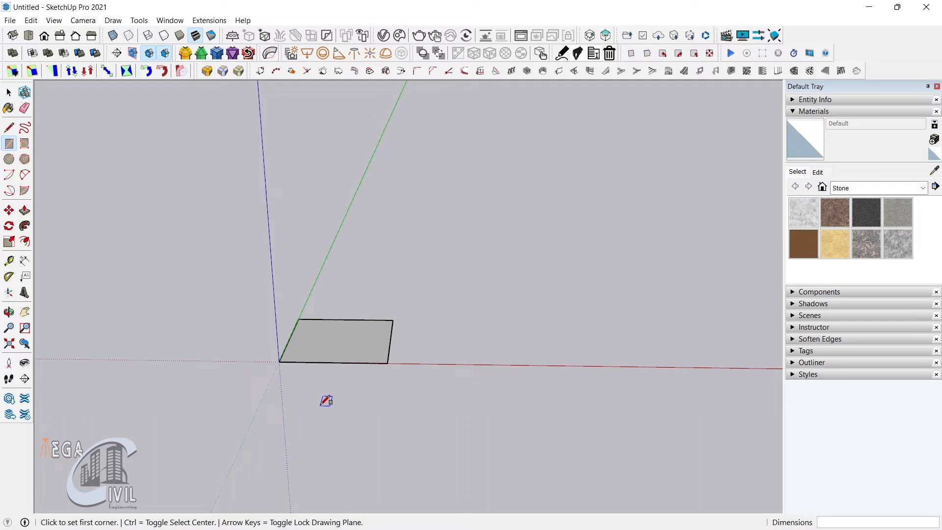
Draw a line across the square joining the midpoints of its red-axis edge and the opposite edge
key("l")
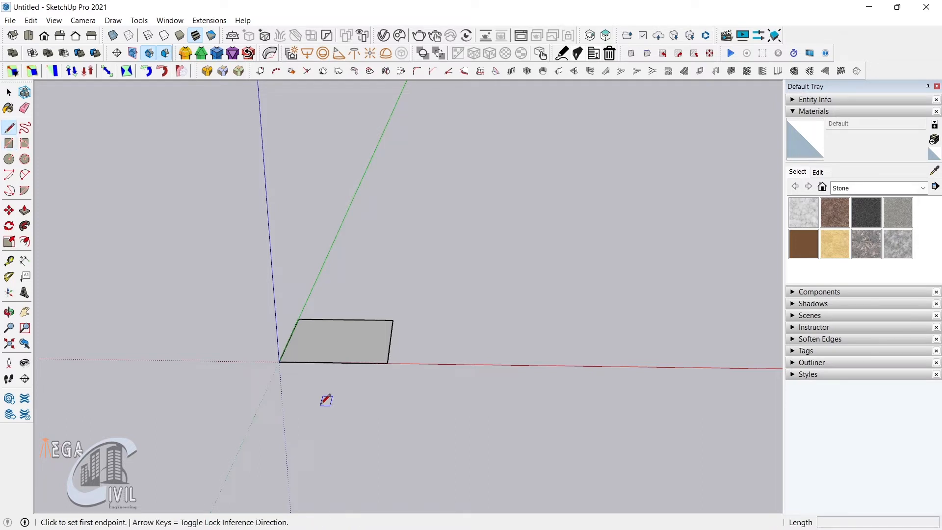
middle_click_drag(346, 346, 320, 345)
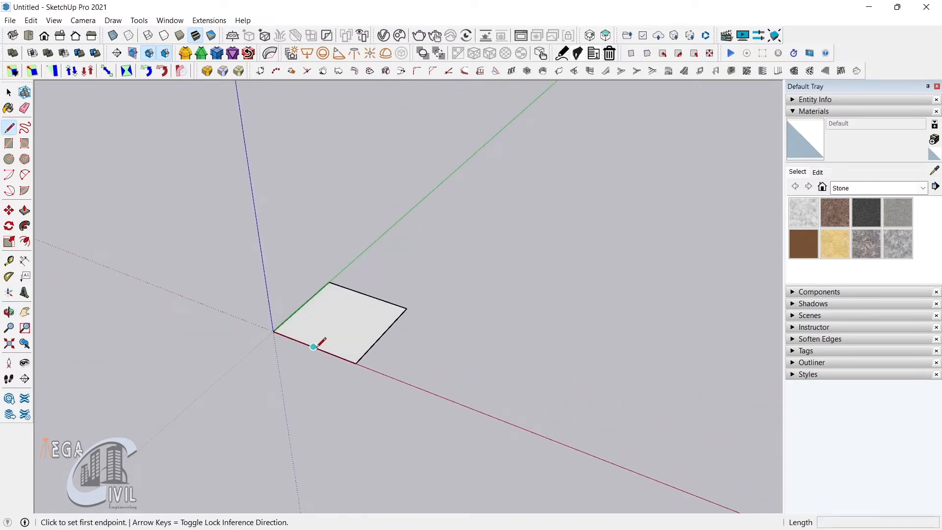
left_click(313, 347)
left_click(367, 295)
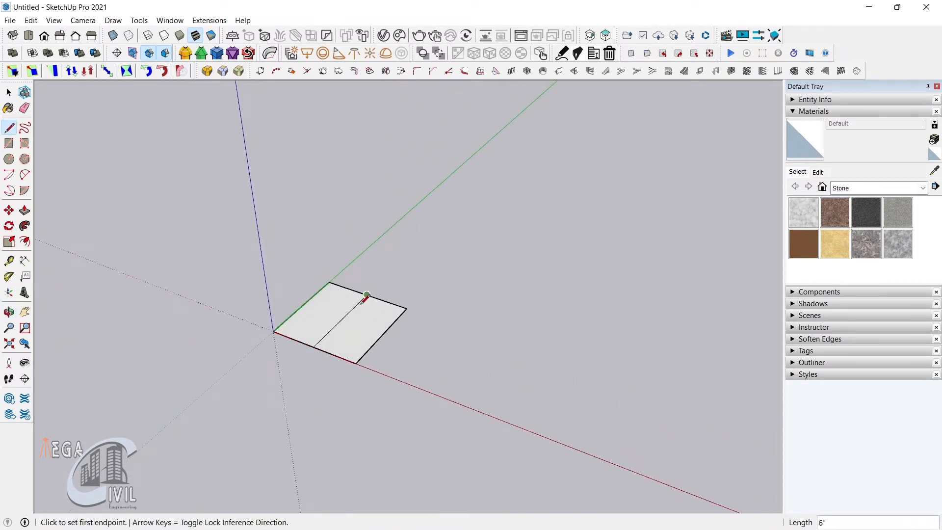
Draw a 6" vertical line along the blue axis from the midpoint of the dividing line
left_click(341, 320)
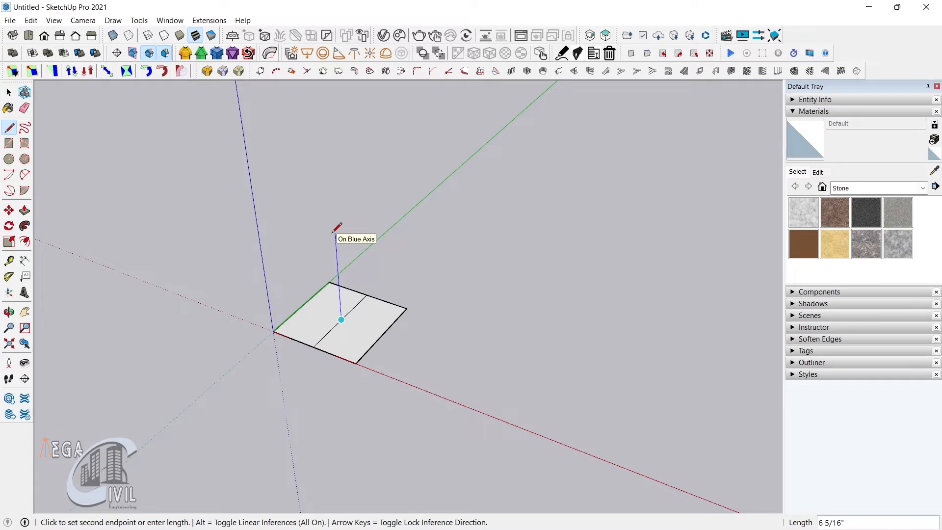
type("6")
key("Return")
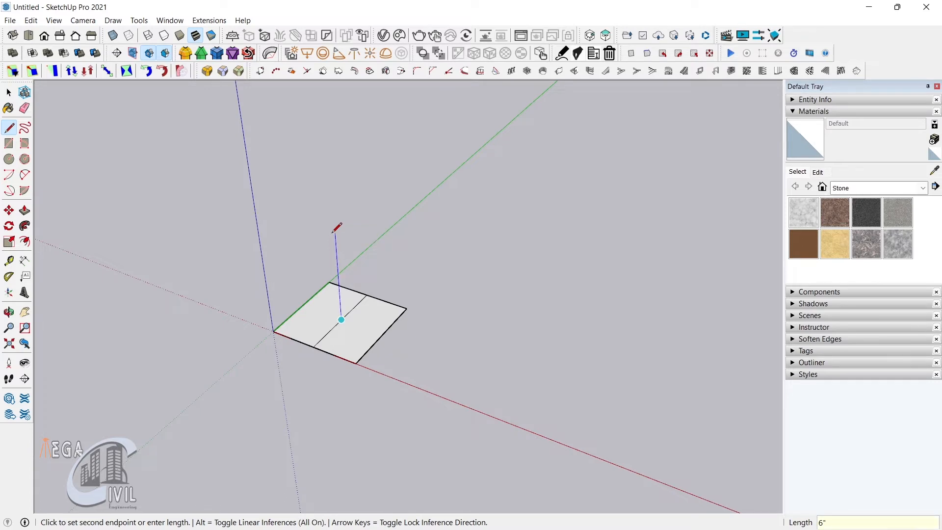
middle_click_drag(348, 348, 351, 328)
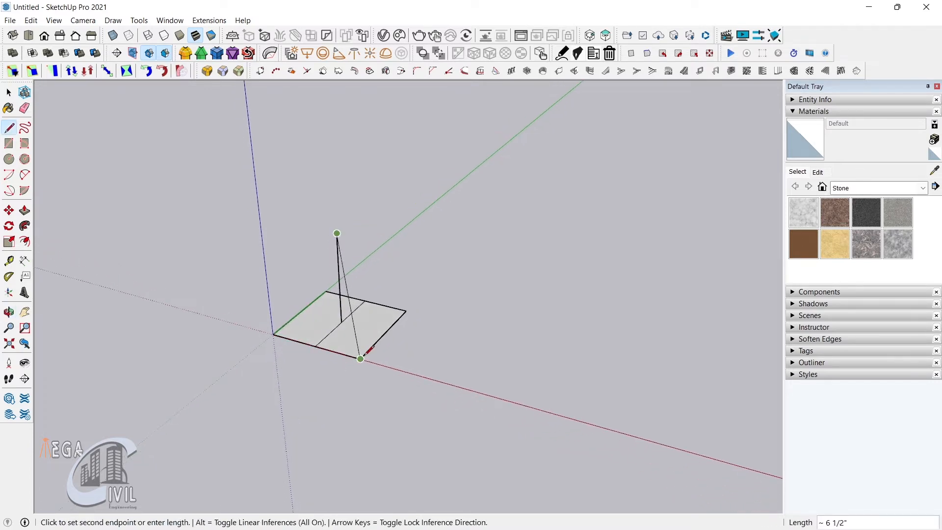
scroll(359, 358, "up", 1)
key("space")
Erase both halves of the dividing line across the square, keeping the vertical line
key("e")
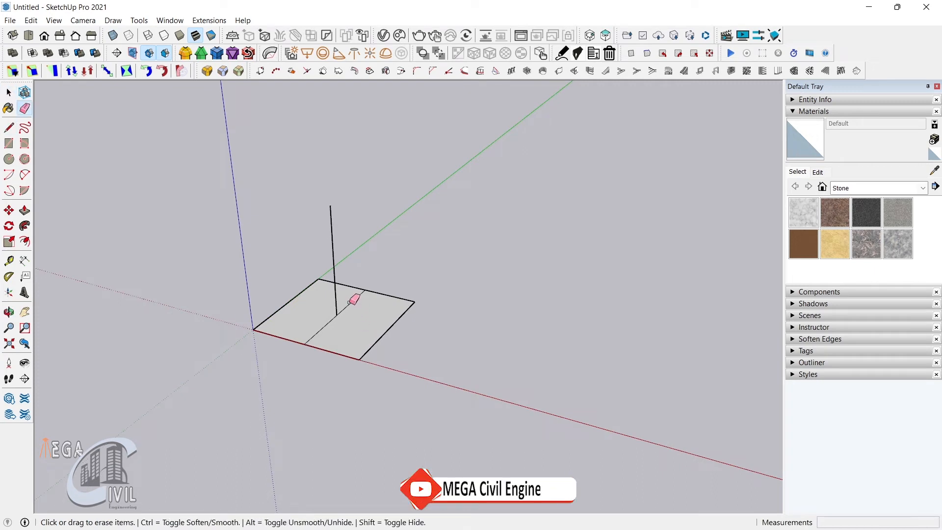
left_click(349, 304)
left_click(325, 327)
mouse_move(353, 370)
middle_mouse_down()
mouse_move(370, 374)
mouse_move(326, 376)
middle_mouse_up()
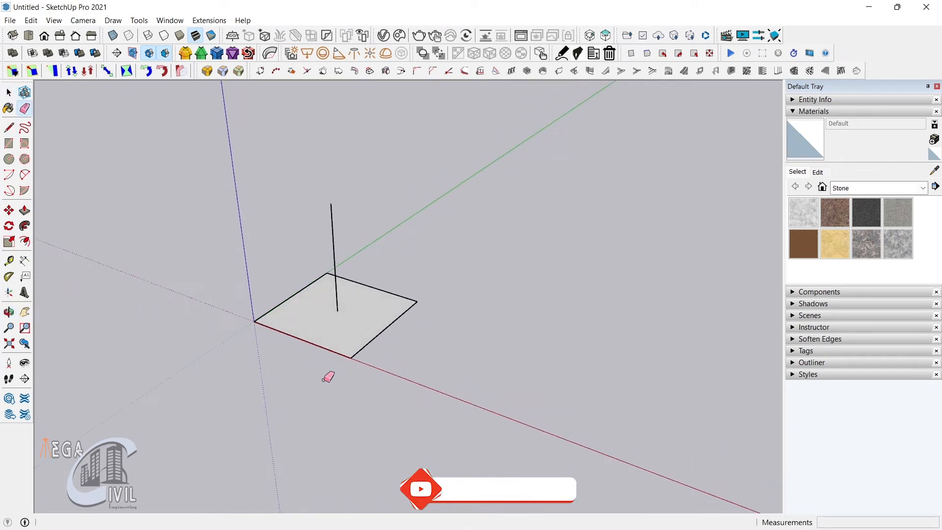
Draw edges from the vertical line's upper end to the two base corners away from the green axis, forming a triangular side
key("l")
left_click(331, 203)
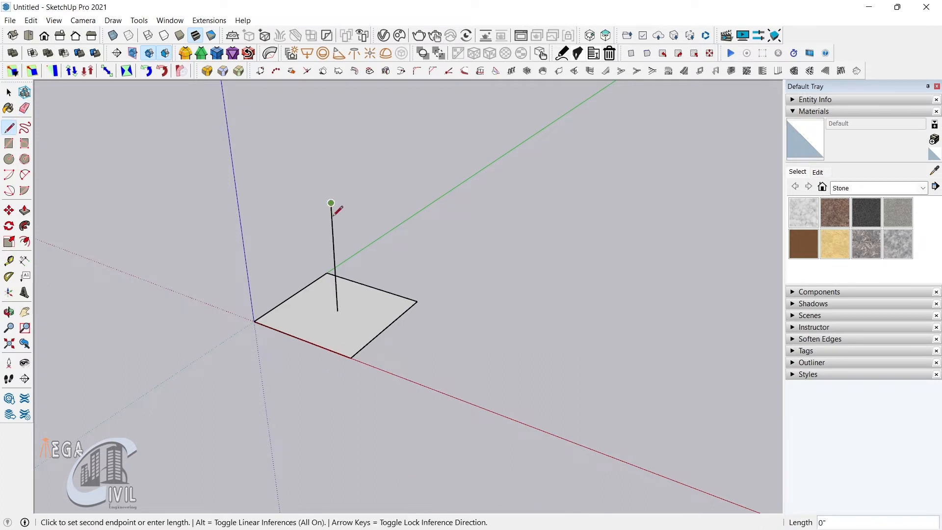
left_click(350, 356)
mouse_move(350, 356)
middle_mouse_down()
mouse_move(330, 396)
mouse_move(395, 325)
mouse_move(318, 398)
mouse_move(324, 393)
middle_mouse_up()
key("Escape")
left_click(422, 302)
left_click(340, 193)
Draw an edge from the base corner on the green axis up to the apex, closing the second triangular side
middle_click_drag(427, 372, 422, 294)
left_click(9, 129)
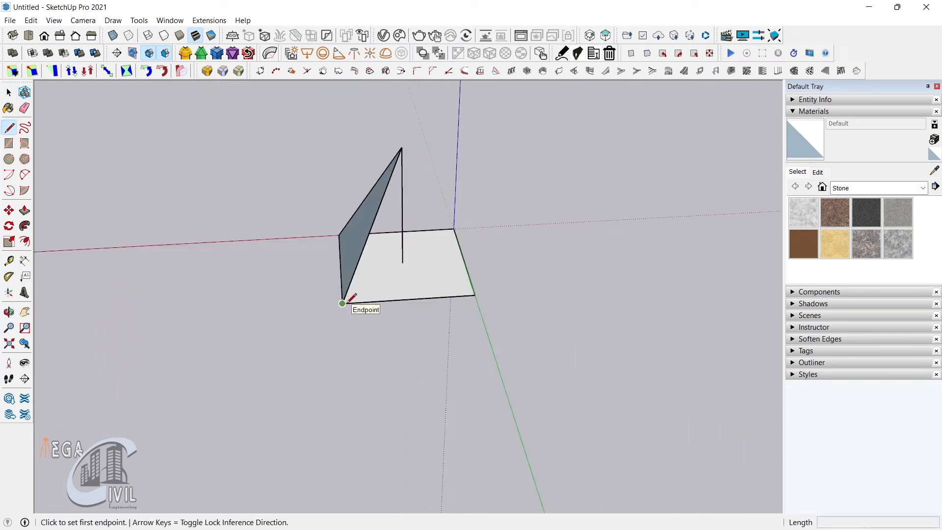
left_click(342, 303)
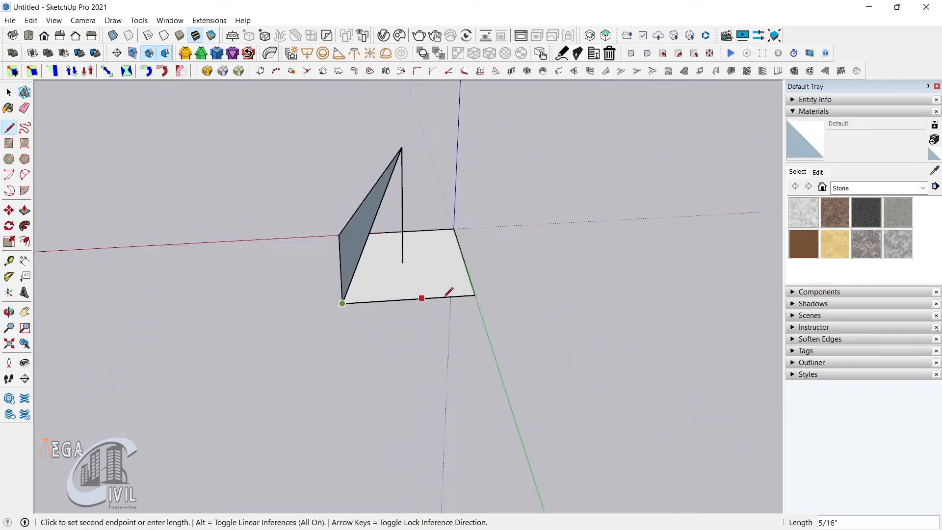
left_click(474, 296)
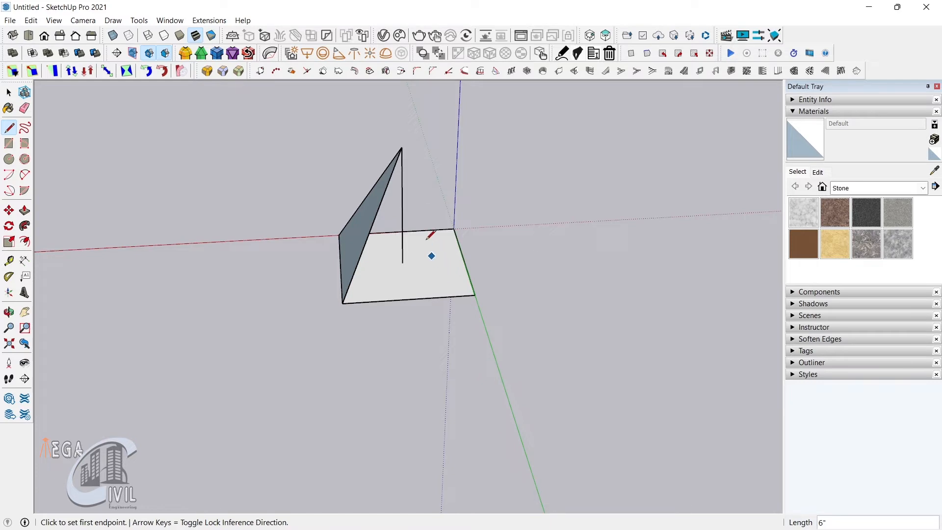
left_click(475, 294)
left_click(401, 148)
Draw the last edge from the base corner at the origin up to the apex, closing the remaining sides of the pyramid
middle_click_drag(422, 319, 260, 422)
middle_click_drag(505, 467, 410, 390)
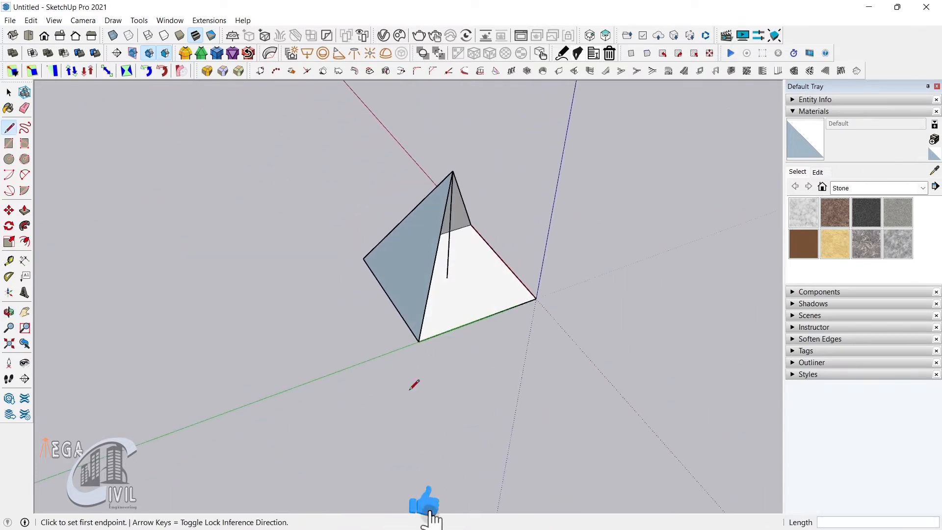
left_click(419, 342)
left_click(536, 298)
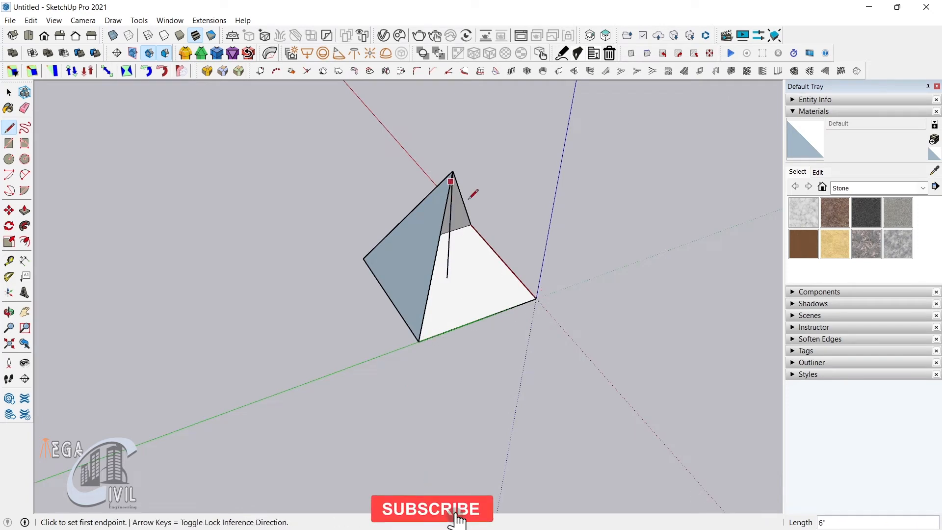
left_click(536, 298)
left_click(462, 167)
mouse_move(451, 169)
middle_mouse_down()
mouse_move(393, 306)
mouse_move(500, 361)
mouse_move(660, 268)
mouse_move(522, 361)
middle_mouse_up()
key("space")
middle_click_drag(467, 404, 447, 211)
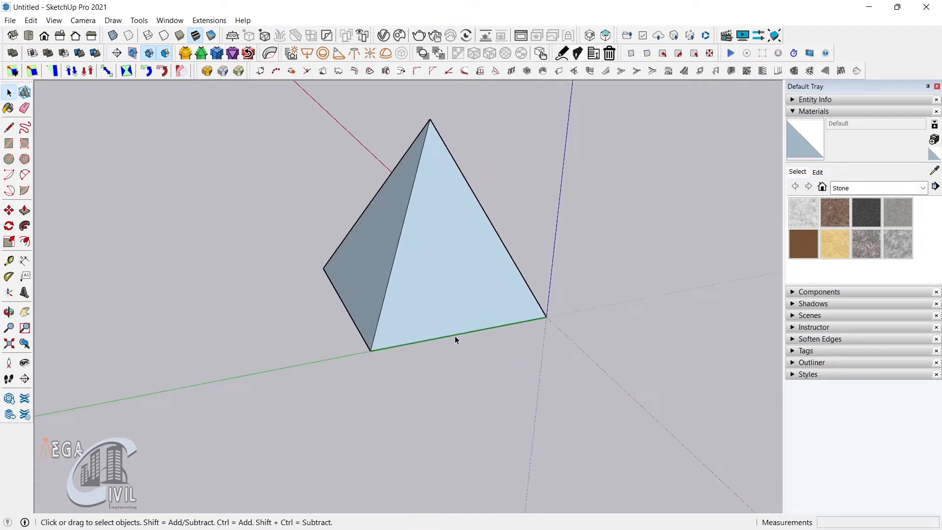
middle_click_drag(454, 335, 440, 220)
left_click(439, 220)
middle_click_drag(429, 301, 450, 253)
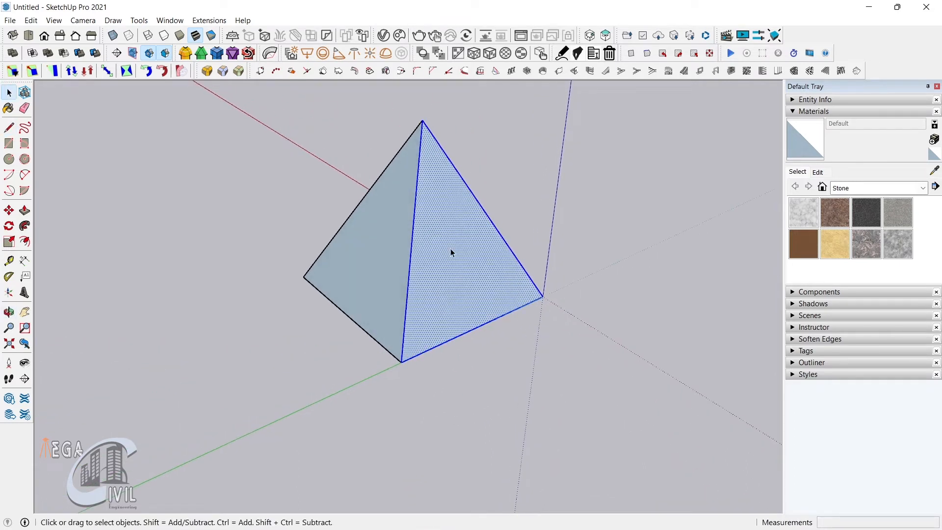
right_click(451, 249)
left_click(431, 388)
Select all the pyramid's side faces and reverse them so their white front sides point outward
middle_click_drag(431, 387, 347, 137)
left_click_drag(347, 137, 573, 311)
middle_click_drag(550, 342, 602, 309)
left_click_drag(633, 425, 322, 151)
left_click_drag(608, 315, 313, 181)
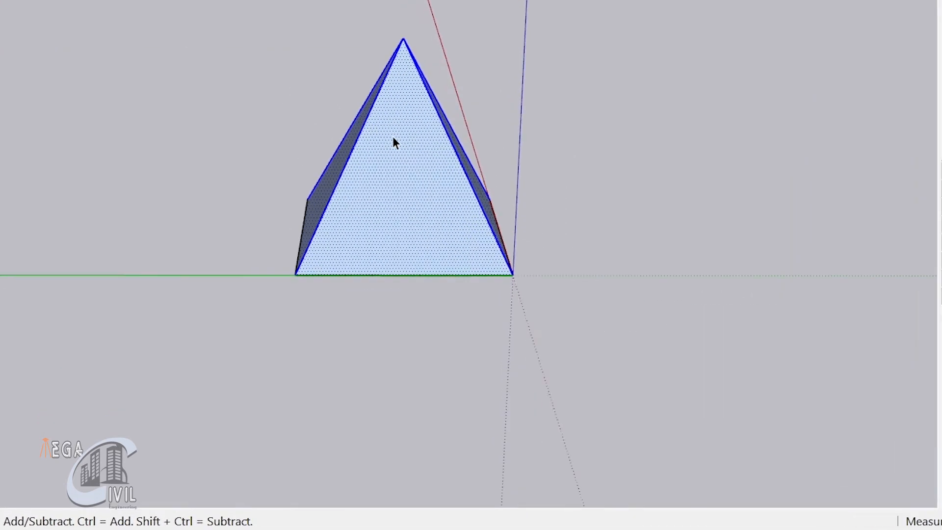
right_click(431, 276)
mouse_move(500, 391)
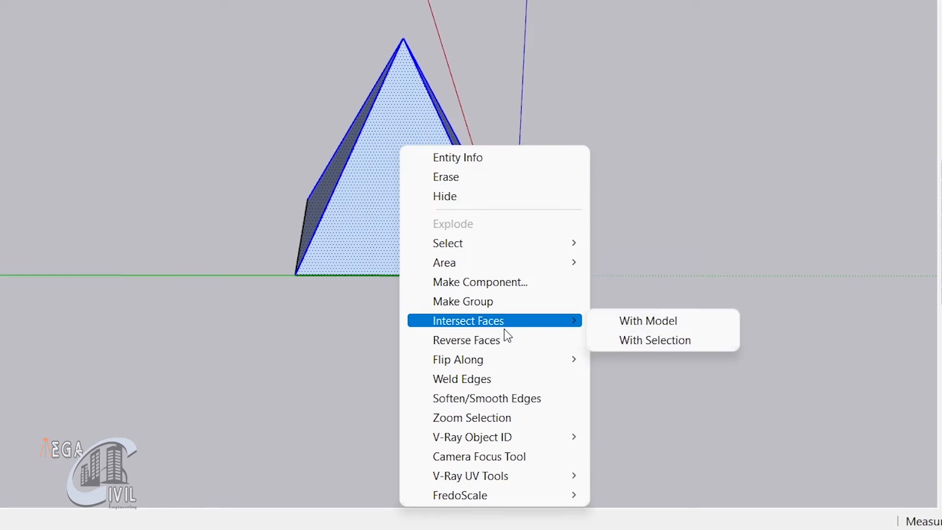
left_click(539, 338)
middle_click_drag(539, 339, 616, 378)
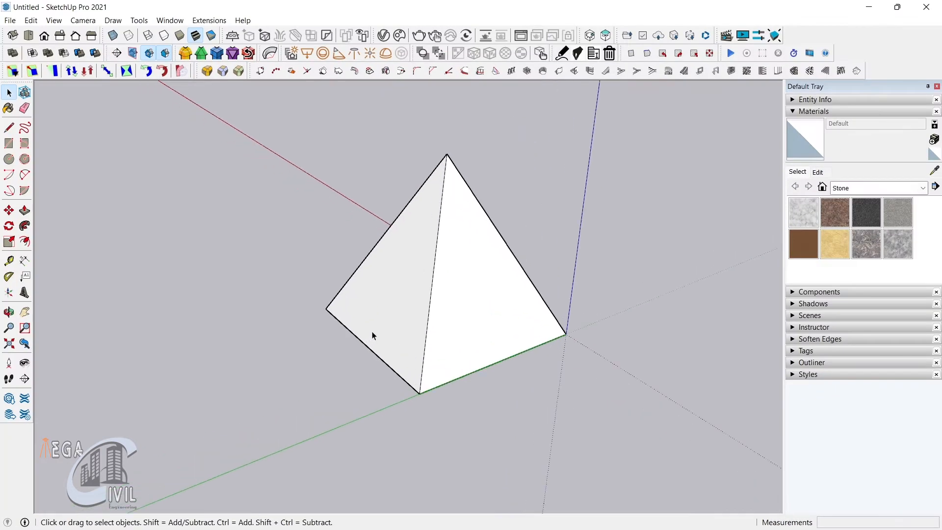
middle_click_drag(372, 335, 442, 334)
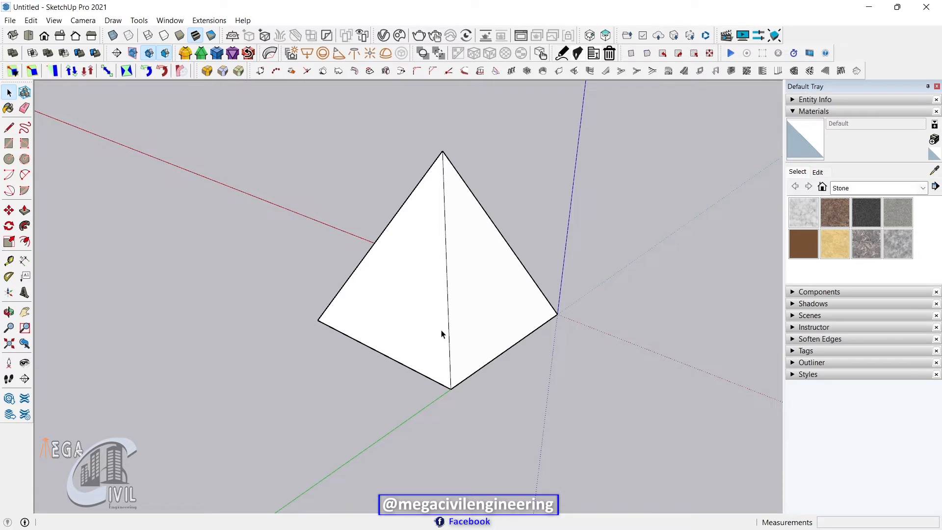
Delete the whole pyramid to clear the model
scroll(402, 381, "down", 5)
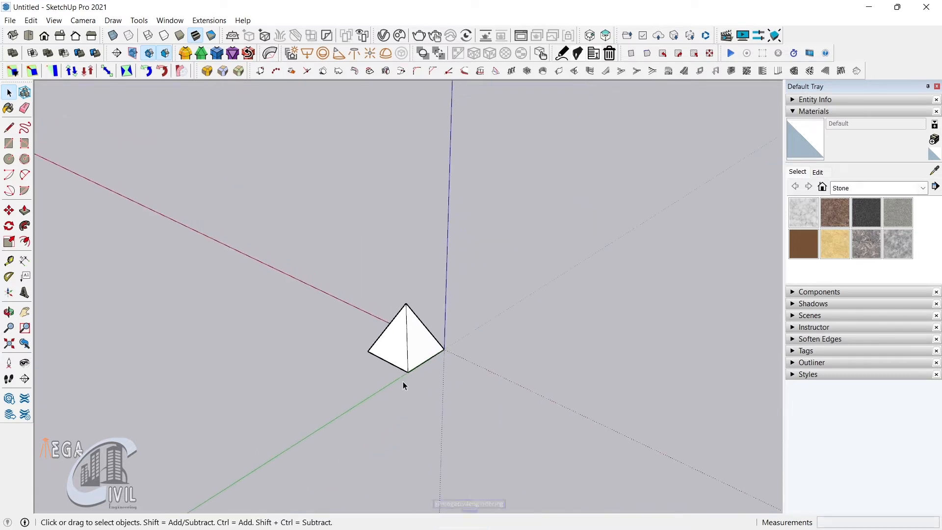
left_click_drag(325, 266, 517, 398)
key("Delete")
middle_click_drag(437, 368, 517, 346)
scroll(518, 338, "down", 2)
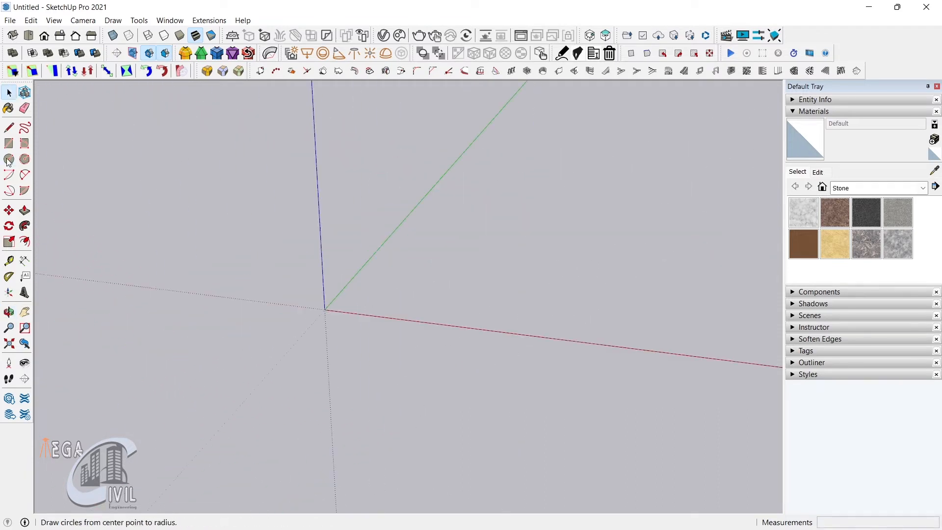
left_click(9, 161)
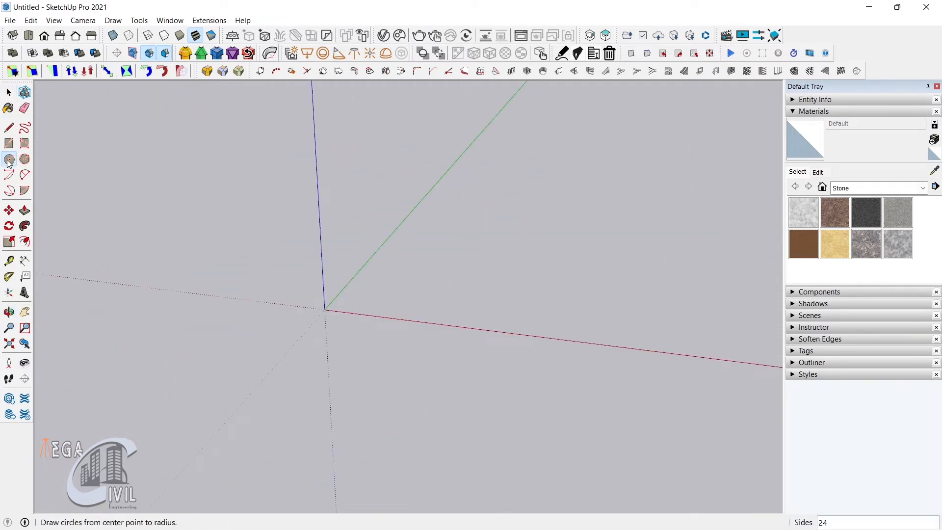
middle_click_drag(337, 329, 372, 306)
left_click(379, 309)
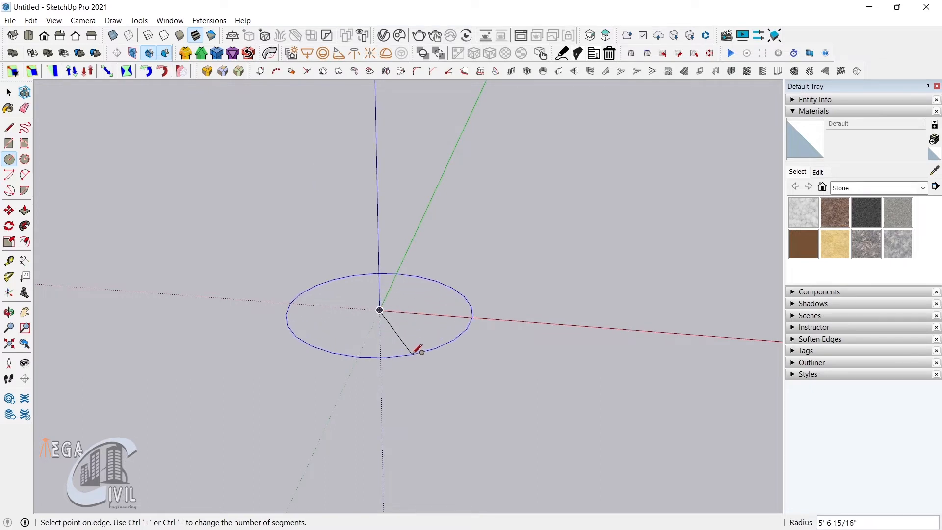
key("Escape")
scroll(386, 343, "up", 1)
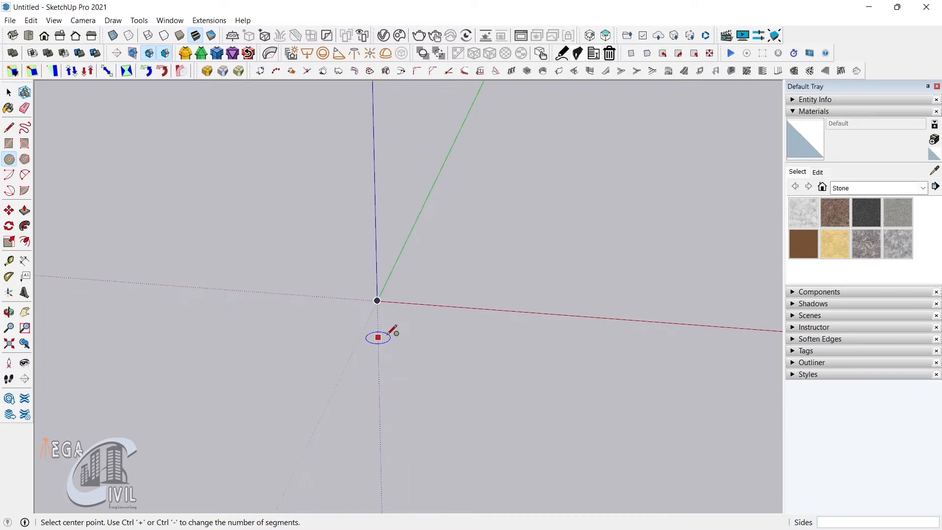
key("space")
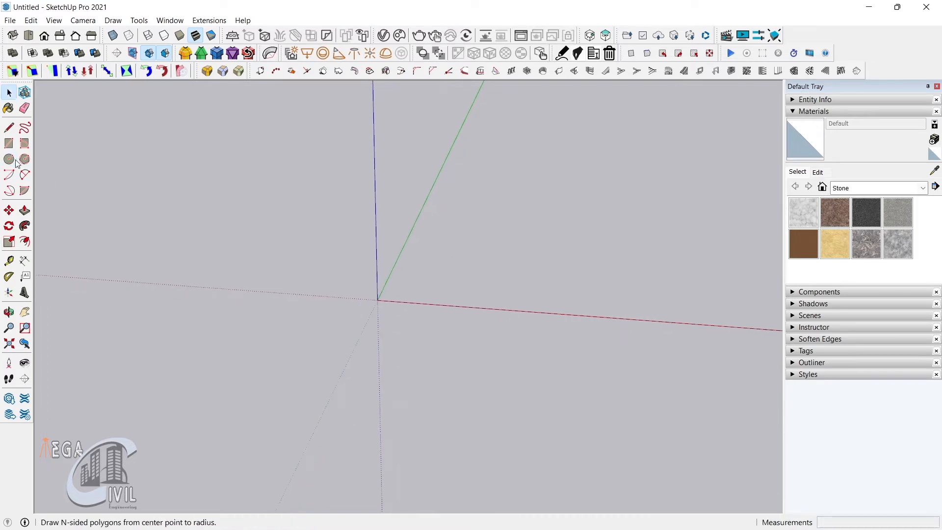
Draw a six-sided circle centred on the origin as a flat hexagon base
left_click(9, 159)
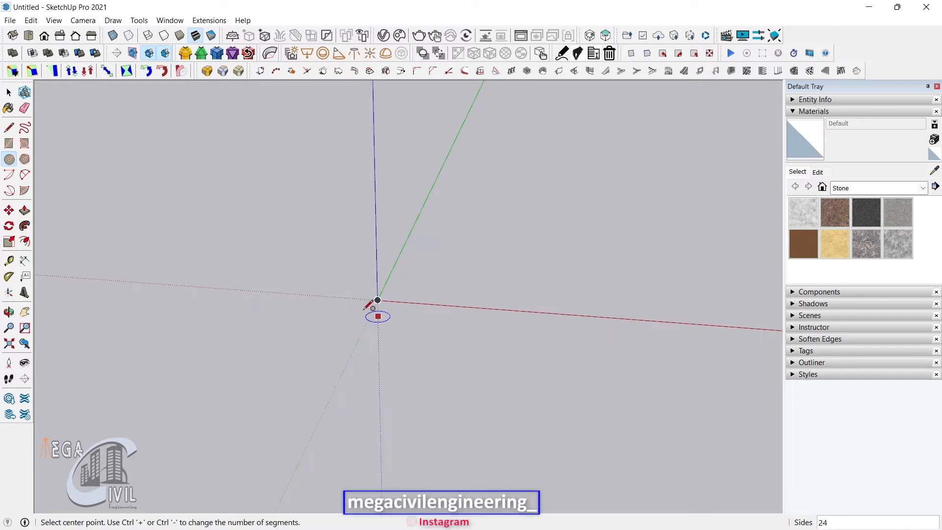
middle_click_drag(377, 299, 437, 297)
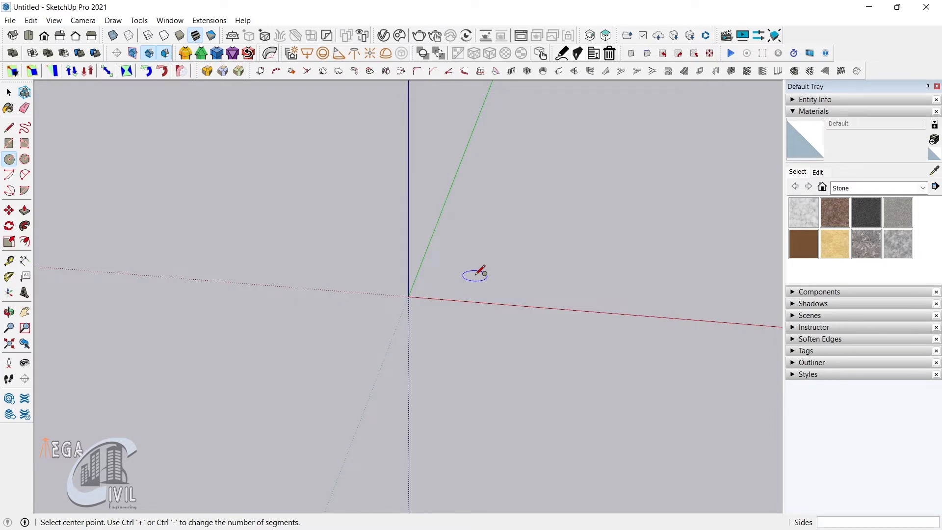
left_click(9, 92)
left_click(9, 159)
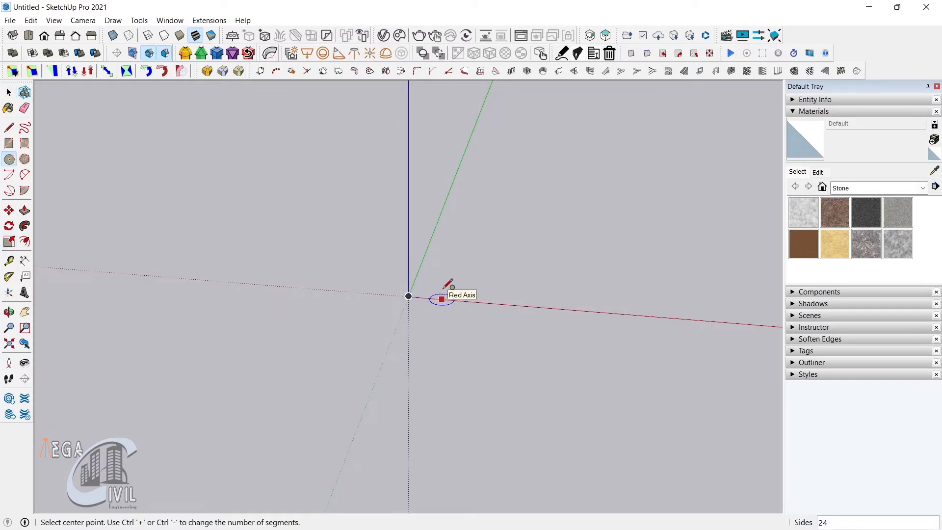
type("6")
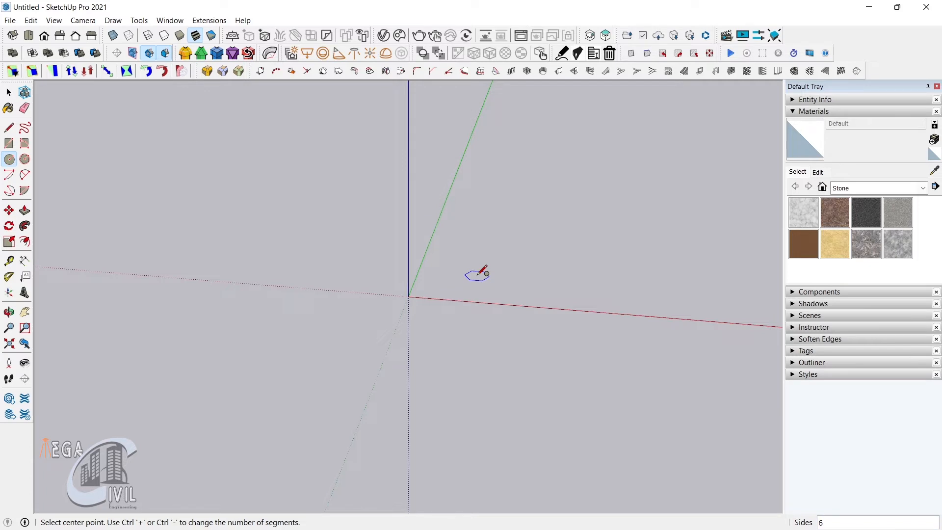
left_click(408, 296)
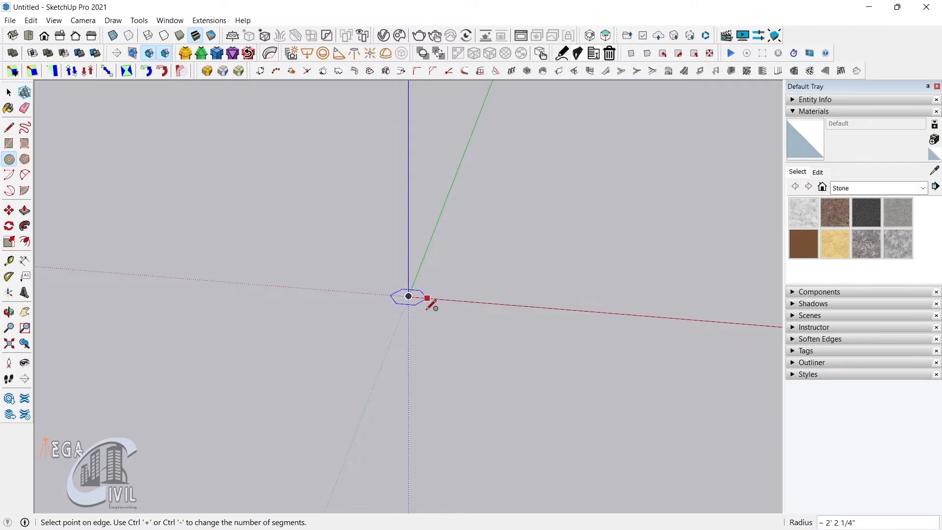
left_click(439, 308)
middle_click_drag(439, 308, 449, 344)
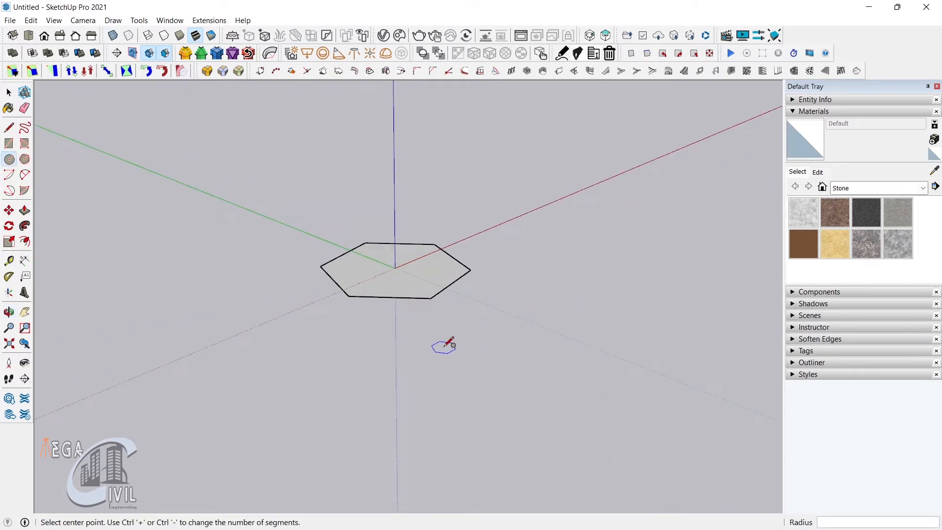
Draw a vertical line from the hexagon's centre up the blue axis to set the pyramid's apex
key("l")
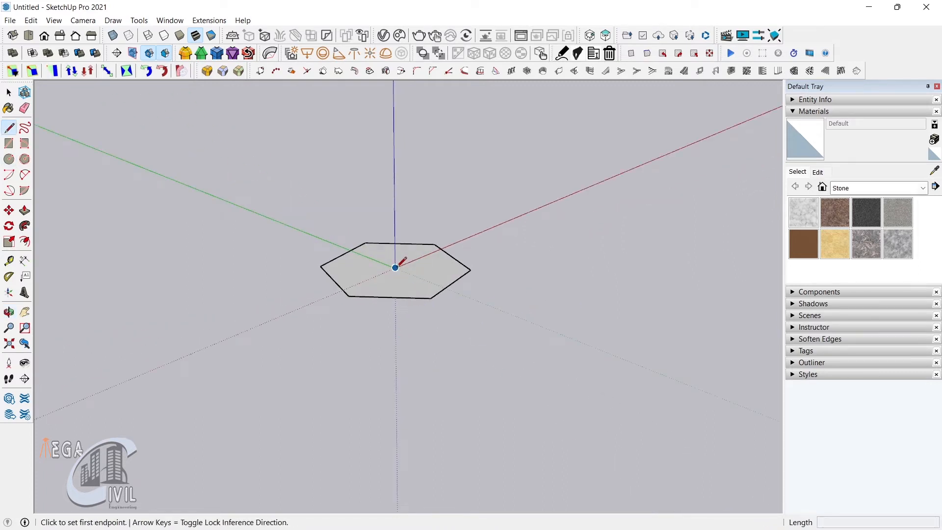
left_click(395, 267)
middle_click_drag(437, 206, 400, 203)
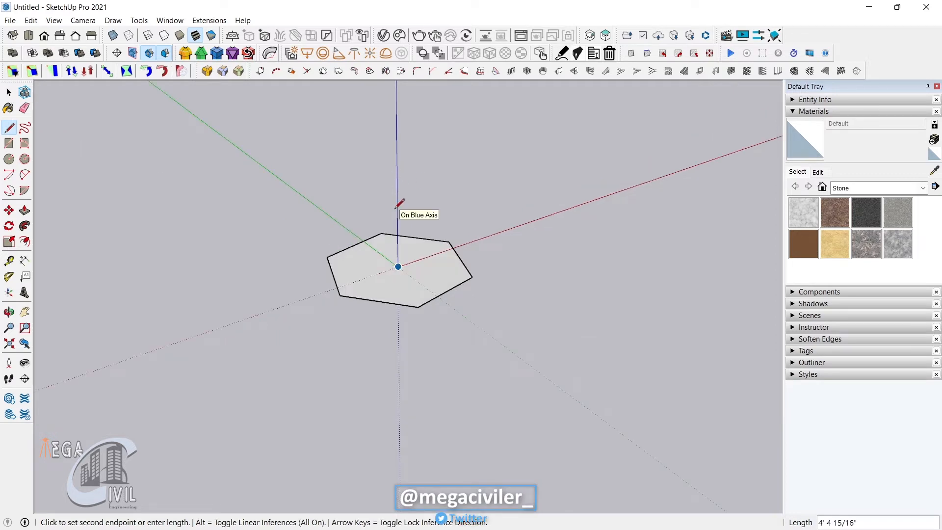
middle_click_drag(400, 206, 415, 292)
scroll(422, 289, "up", 3)
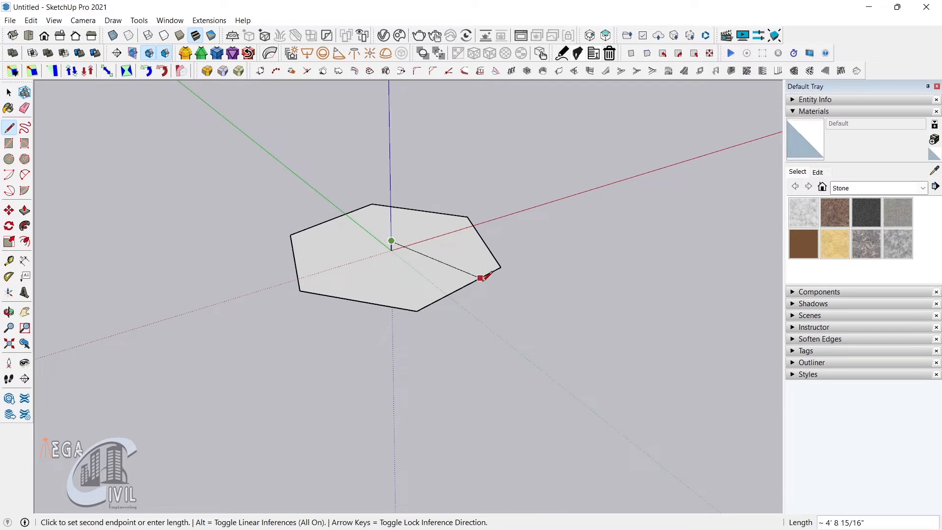
key("Escape")
left_click(391, 250)
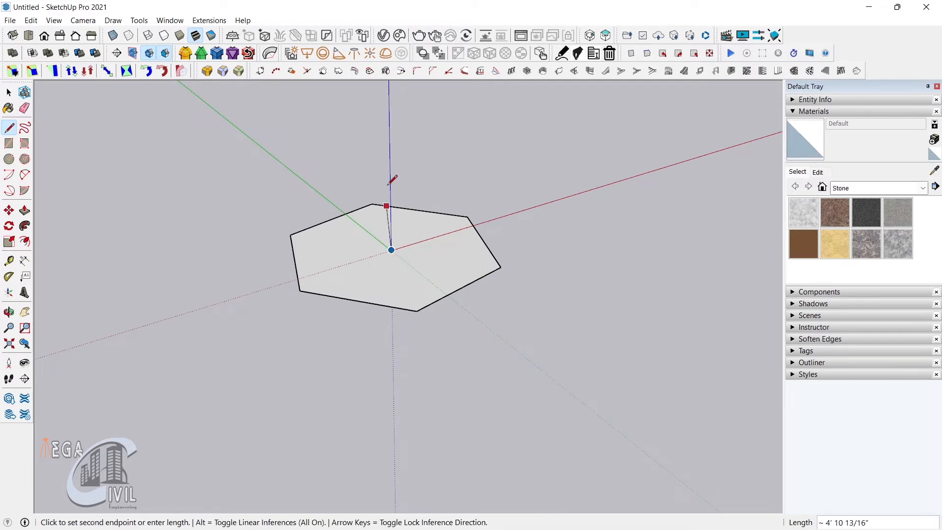
left_click(389, 130)
middle_click_drag(389, 130, 362, 234)
key("Escape")
Draw two edges from the apex to adjacent front corners of the hexagon, closing the first triangular side
middle_click_drag(406, 213, 319, 219)
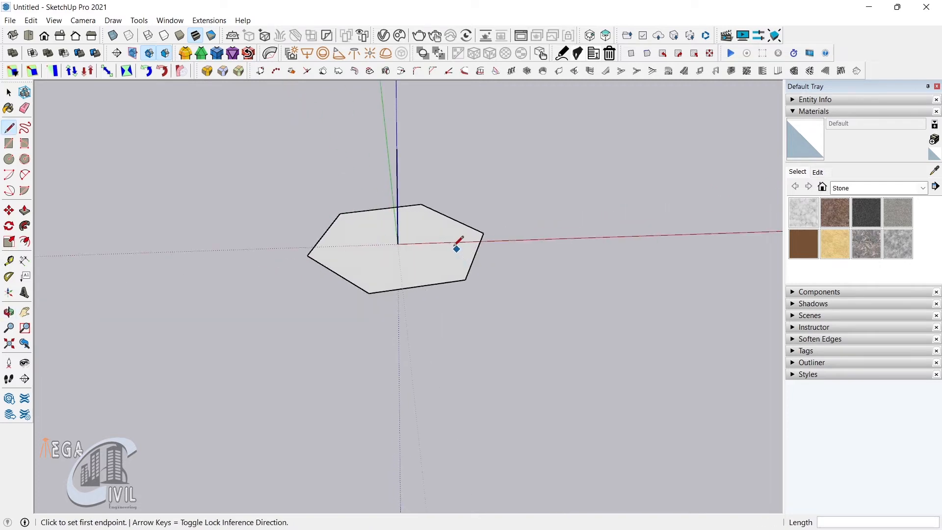
left_click(397, 148)
left_click(369, 293)
key("Escape")
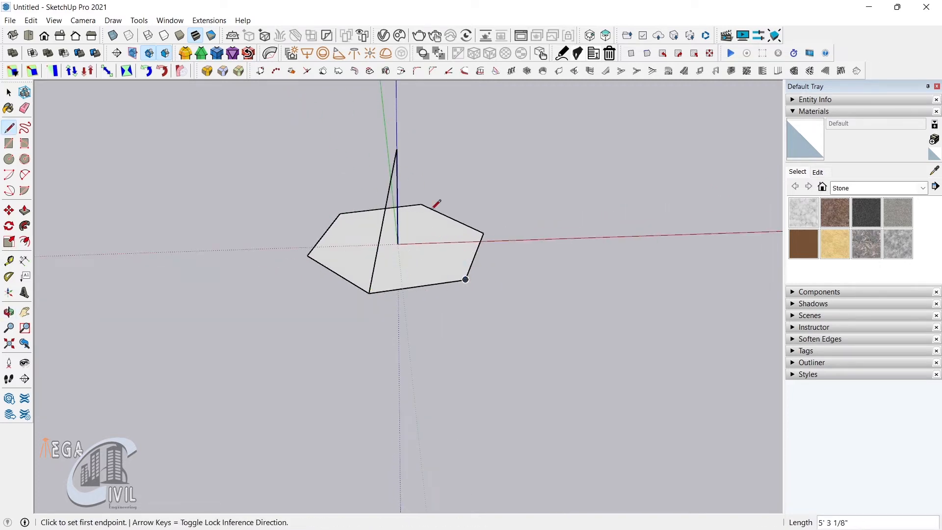
left_click(397, 148)
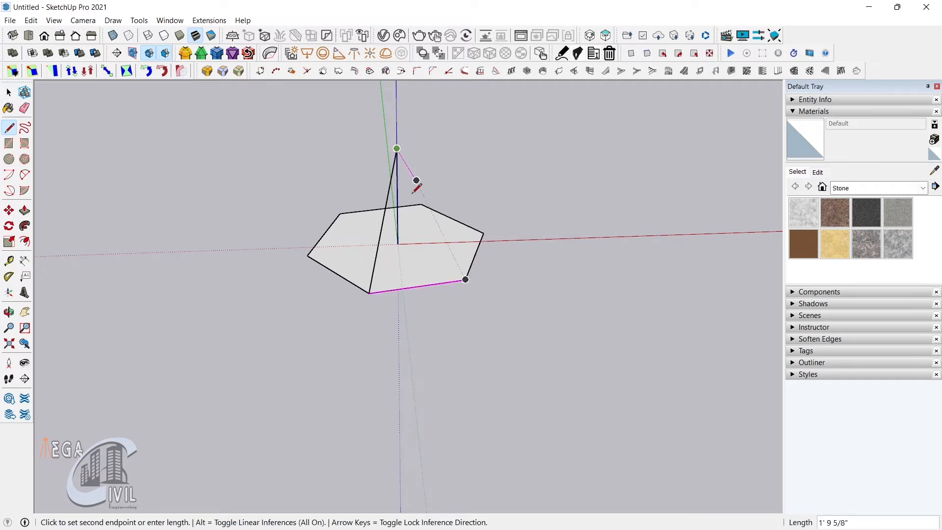
left_click(465, 280)
Continue around the hexagon with edges from the apex to the next two base corners, closing two more sides
middle_click_drag(466, 277, 384, 278)
key("space")
key("l")
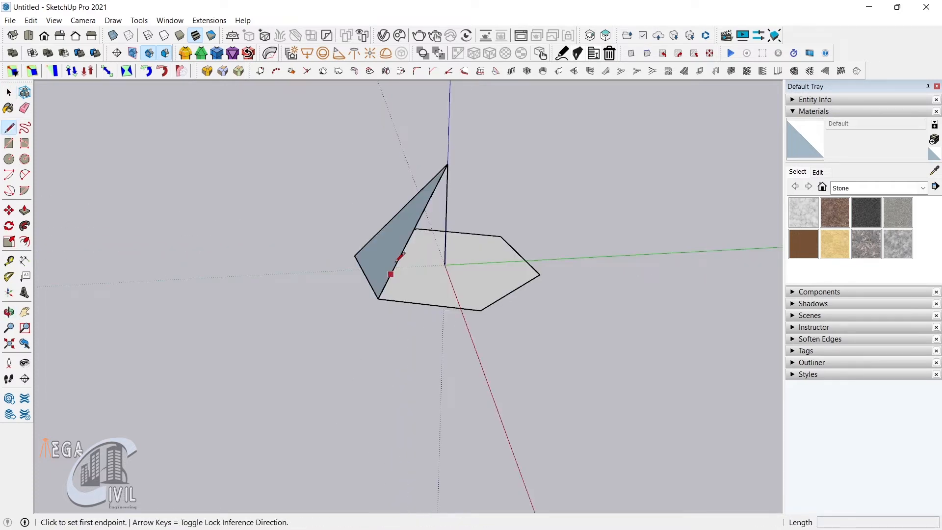
left_click(448, 163)
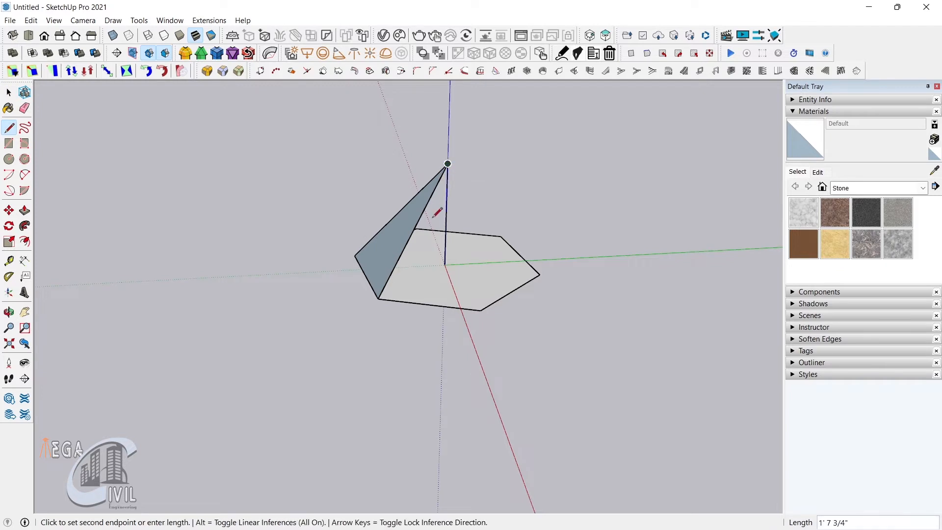
left_click(472, 309)
middle_click_drag(471, 314, 446, 324)
left_click(462, 180)
left_click(541, 308)
Draw the last two edges from the apex to the remaining base corners, completing the hexagonal pyramid
mouse_move(545, 302)
middle_mouse_down()
mouse_move(369, 336)
mouse_move(488, 246)
middle_mouse_up()
left_click(466, 196)
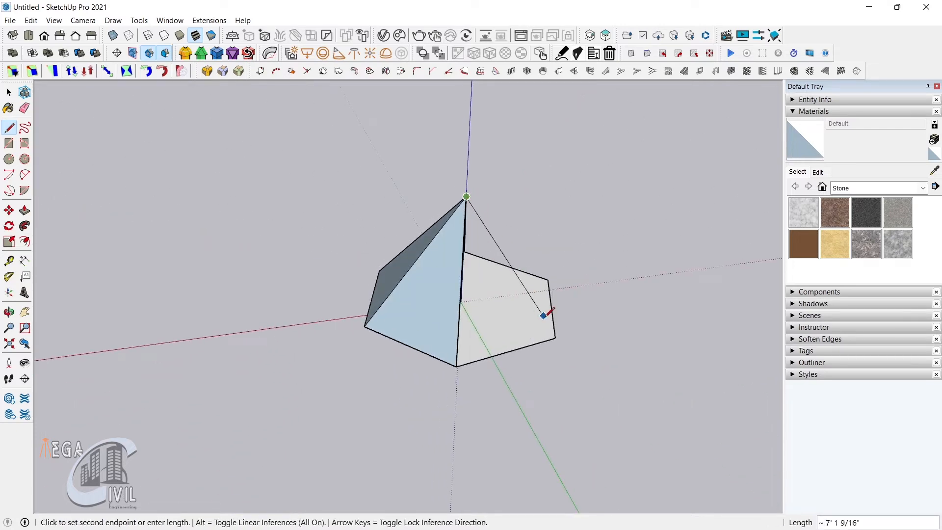
left_click(554, 336)
middle_click_drag(572, 330, 419, 205)
left_click(420, 205)
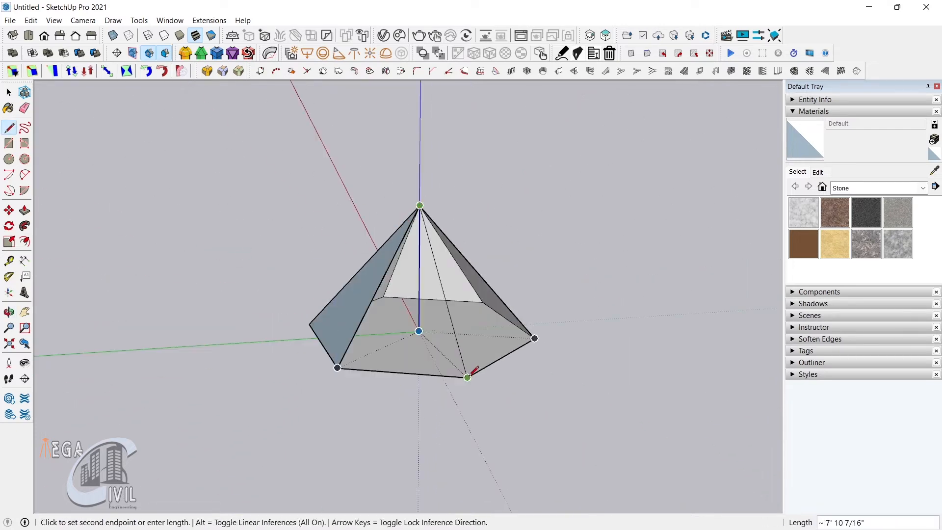
left_click(467, 377)
Reverse the hexagonal pyramid's faces so their white sides point outward, and delete the pyramid to clear the model
middle_click_drag(363, 369, 399, 368)
scroll(235, 344, "down", 1)
key("space")
left_click_drag(449, 216, 338, 287)
right_click(389, 288)
left_click(480, 398)
middle_click_drag(540, 389, 351, 331)
left_click(488, 342)
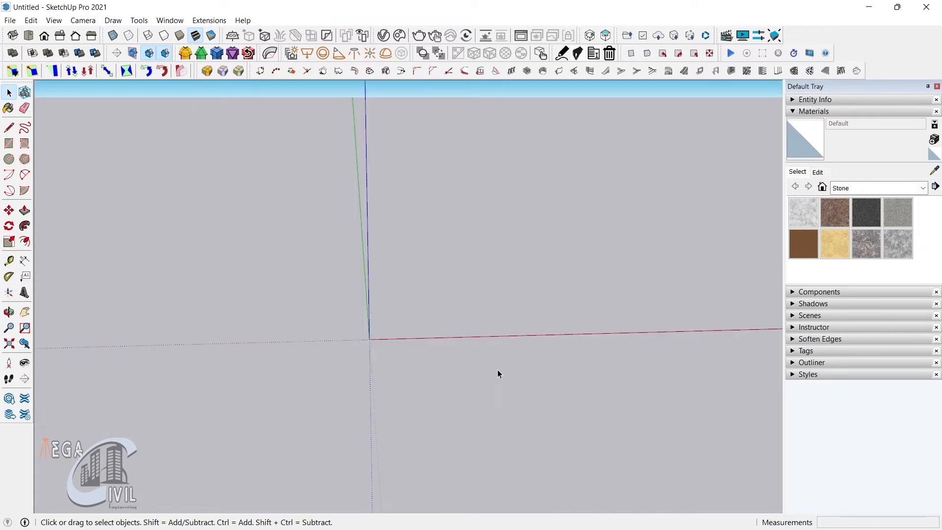
Draw a new hexagon flat on the ground away from the origin with the Circle tool
middle_click_drag(499, 375, 423, 368)
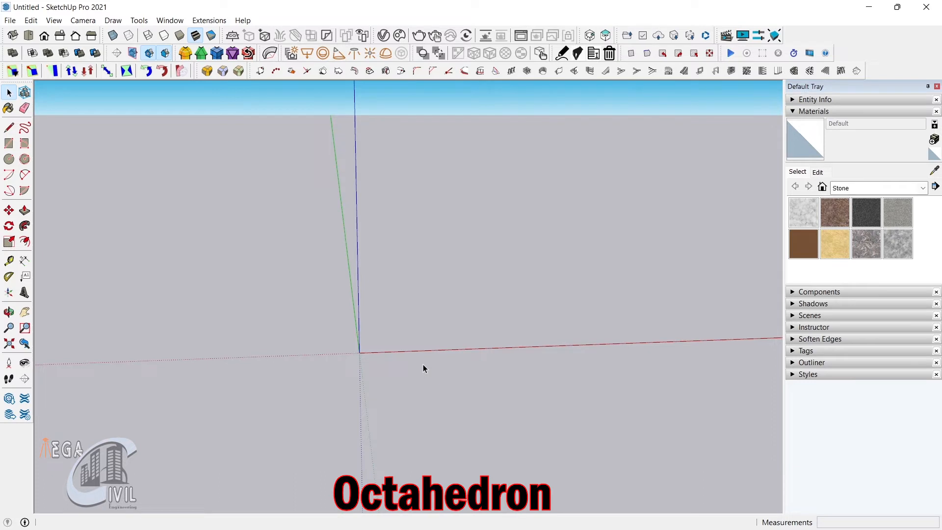
left_click(9, 158)
left_click(442, 295)
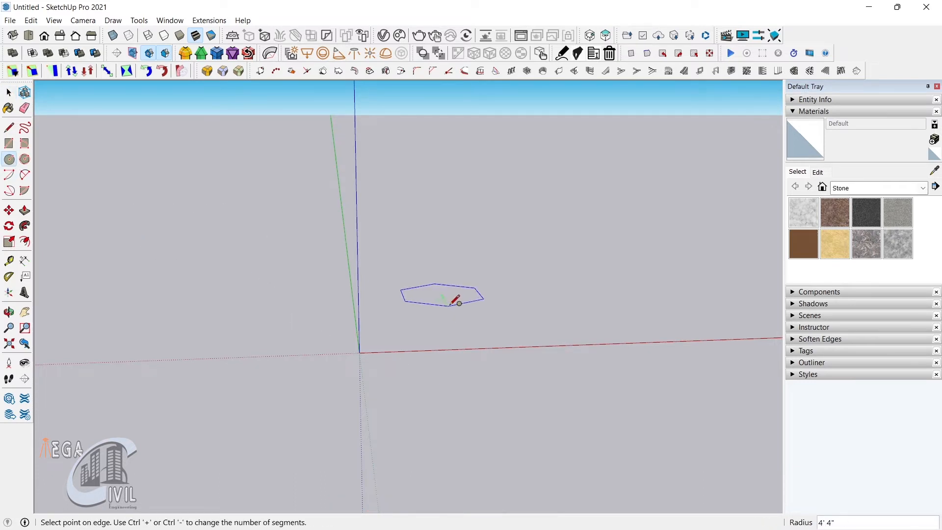
scroll(453, 295, "up", 2)
scroll(449, 298, "up", 5)
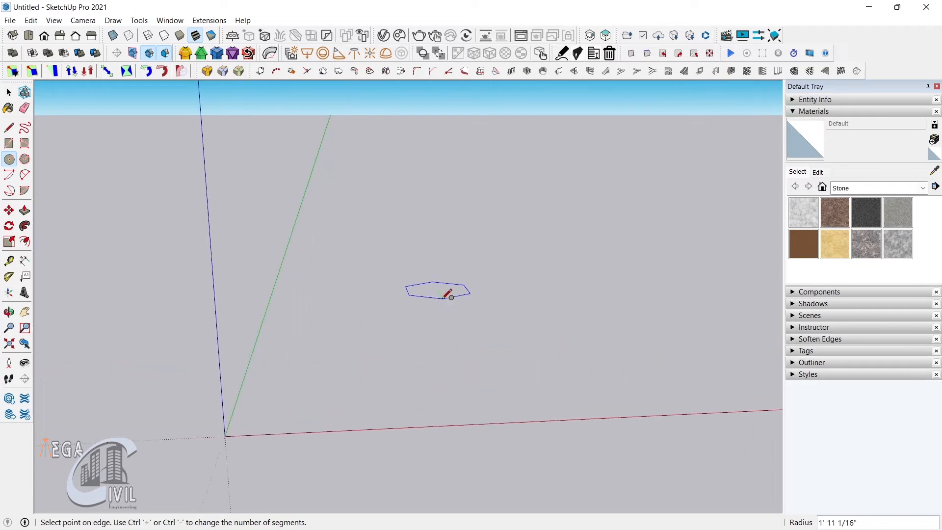
left_click(440, 373)
middle_click_drag(448, 433, 442, 402)
Draw a corner-to-corner diagonal across the hexagon, raise a vertical apex line from its midpoint, and erase the diagonal
key("l")
left_click(420, 411)
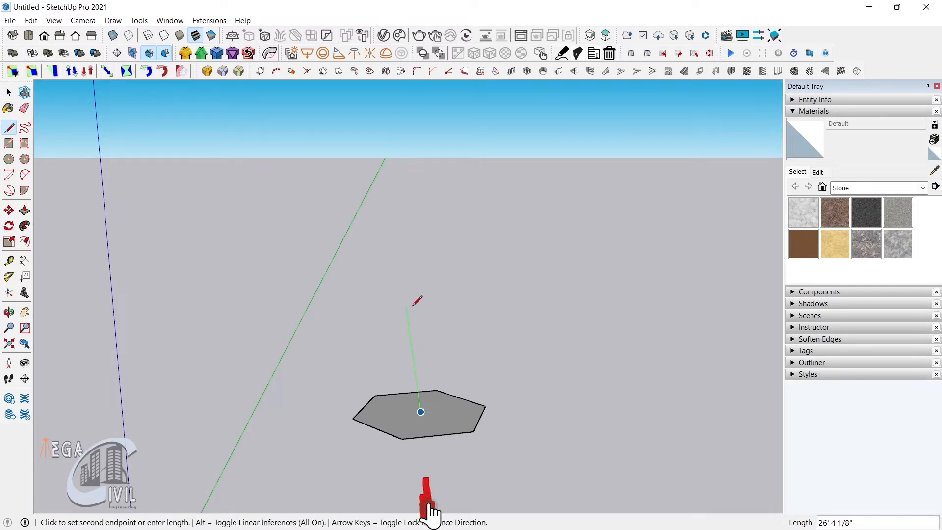
key("Escape")
middle_click_drag(417, 360, 432, 436)
left_click(447, 433)
left_click(405, 382)
left_click(425, 405)
left_click(425, 298)
key("e")
left_click_drag(420, 395, 440, 416)
Draw edges from the top of the vertical line to the hexagon's corners, closing all triangular sides of the pyramid
scroll(440, 416, "up", 2)
key("l")
left_click(423, 270)
left_click(494, 433)
key("Escape")
left_click(423, 269)
left_click(407, 446)
middle_click_drag(410, 442, 481, 434)
middle_click_drag(439, 264, 608, 342)
left_click(430, 250)
left_click(367, 389)
Select the whole new pyramid and reverse its faces so the white sides point outward
middle_click_drag(369, 389, 426, 400)
key("space")
left_click_drag(555, 316, 292, 224)
right_click(427, 300)
left_click(479, 191)
Select the whole pyramid and scale its height down from the top, keeping the base size
middle_click_drag(534, 295, 429, 300)
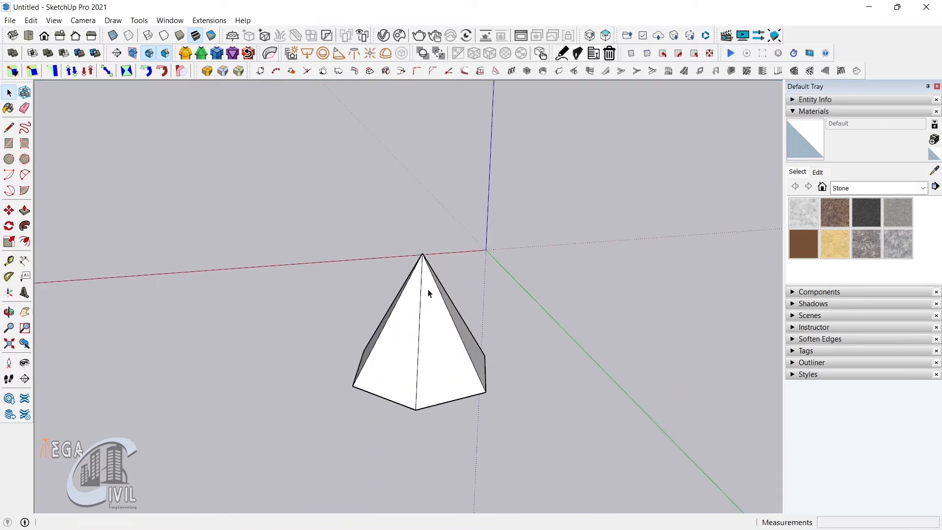
left_click_drag(321, 197, 511, 428)
middle_click_drag(512, 428, 450, 299)
key("s")
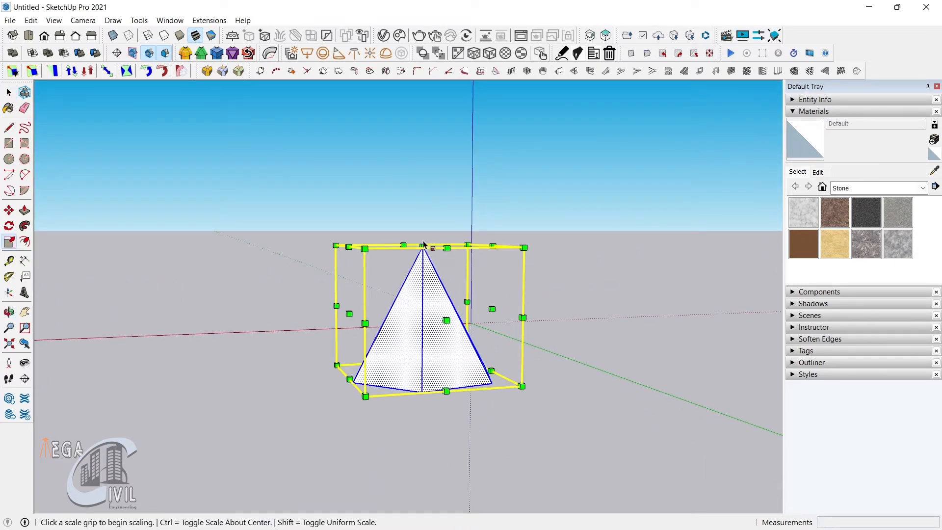
left_click(423, 246)
left_click(423, 303)
middle_click_drag(422, 303, 509, 448)
key("space")
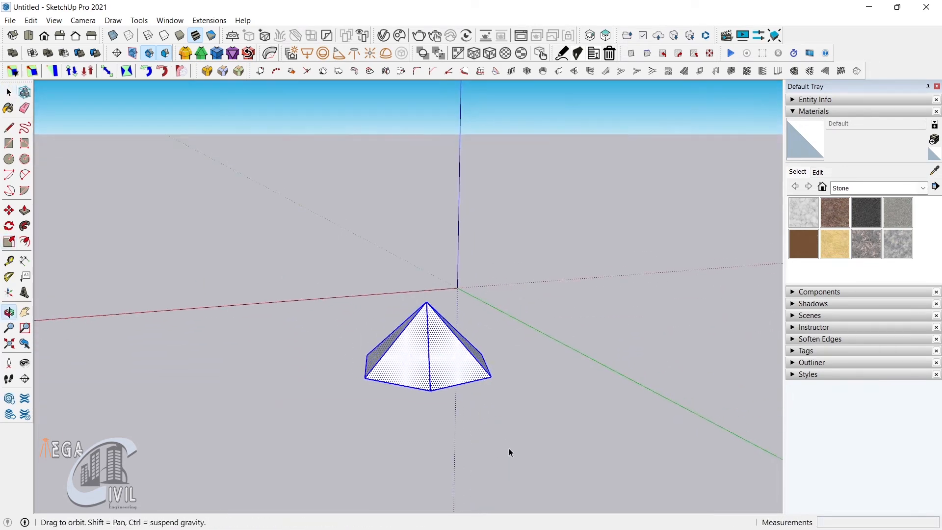
Copy the selected pyramid by its front base corner to a spot about 12' away beside the original
key("m")
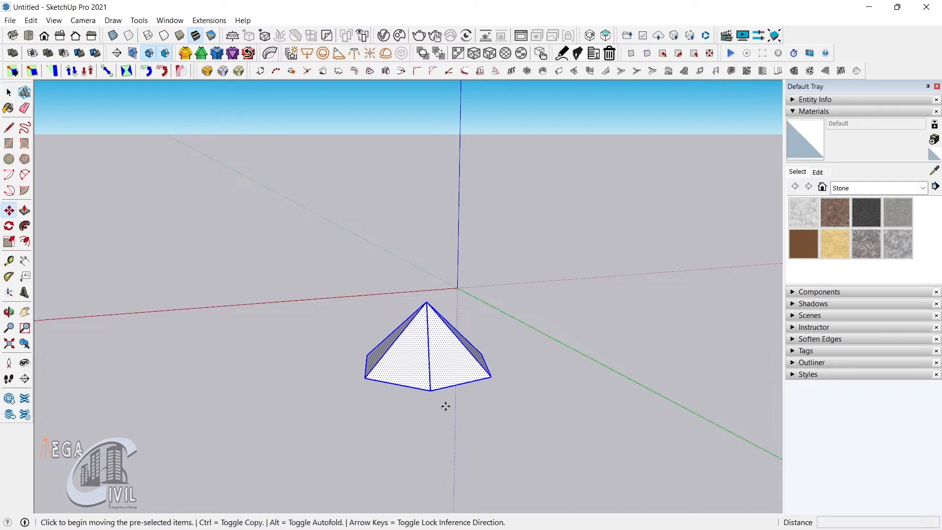
left_click(430, 391)
key("ctrl")
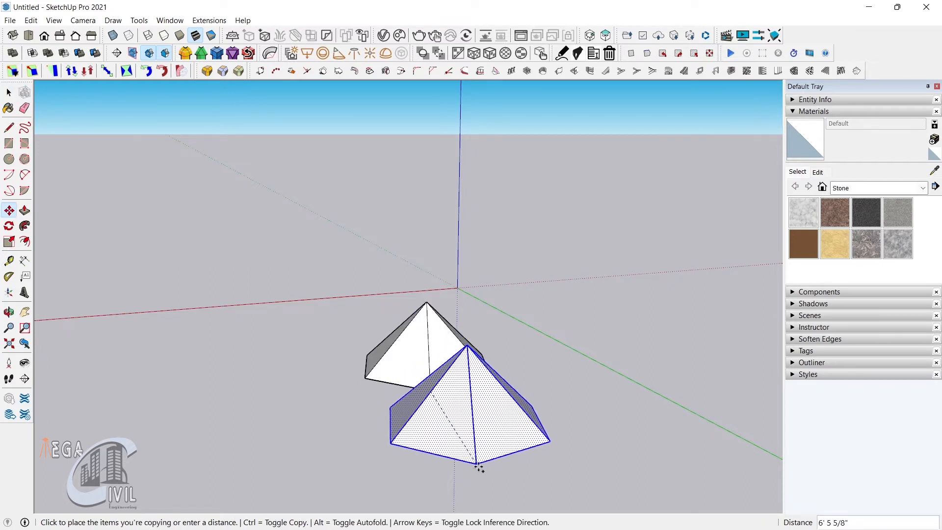
scroll(504, 496, "down", 3)
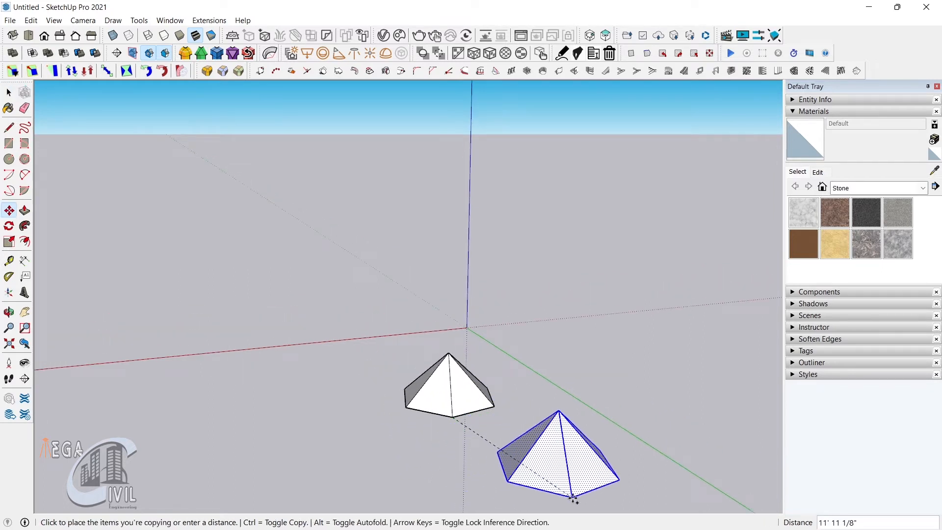
left_click(583, 494)
middle_click_drag(560, 457, 577, 454)
Flip the copied pyramid along the blue direction so its apex points down, and deselect it
key("space")
right_click(576, 460)
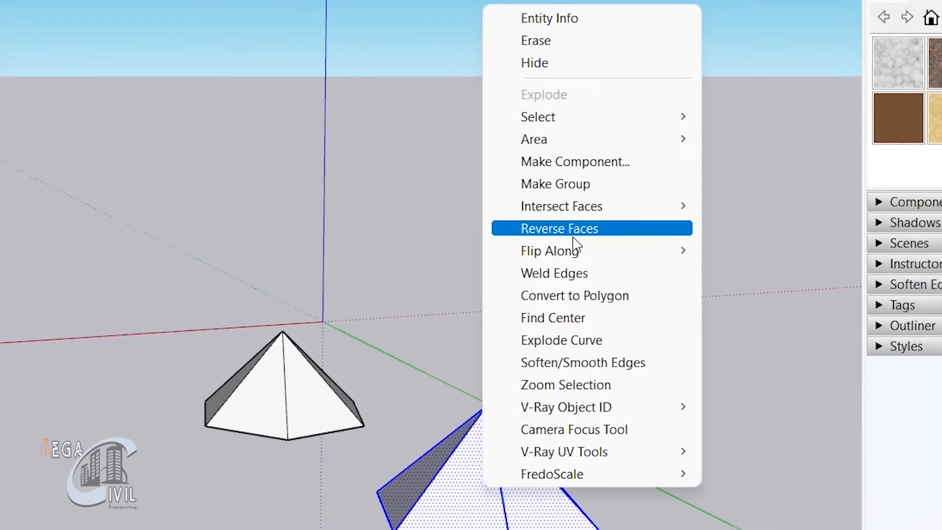
mouse_move(572, 255)
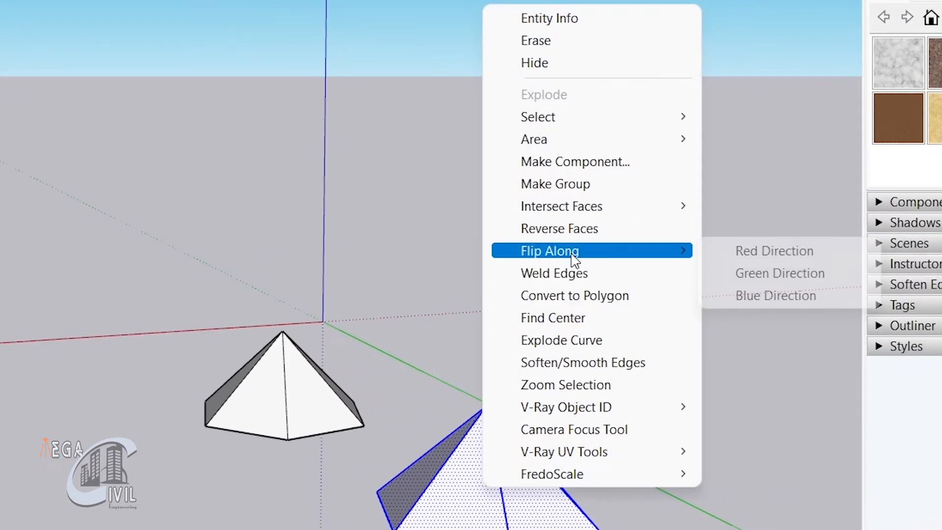
left_click(769, 297)
scroll(317, 417, "down", 2)
mouse_move(317, 417)
middle_mouse_down()
mouse_move(306, 417)
mouse_move(312, 411)
middle_mouse_up()
left_click(372, 478)
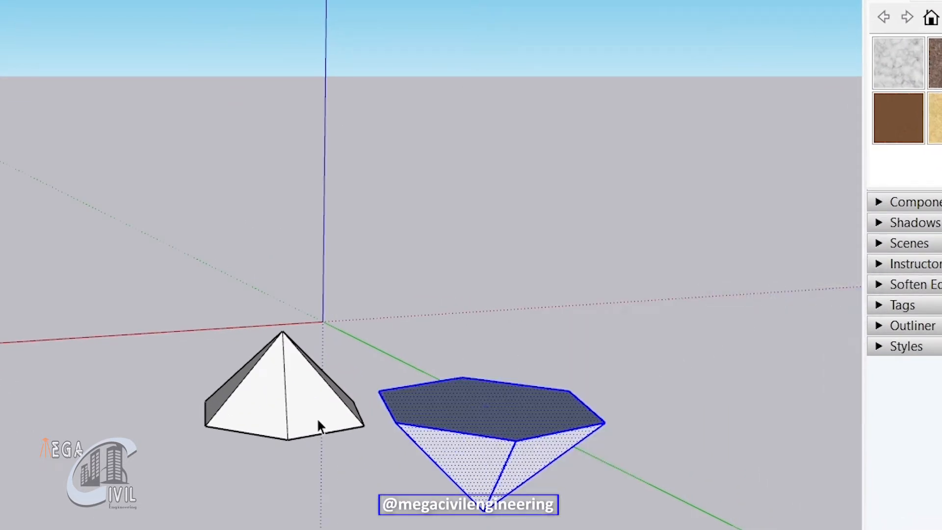
Move the upright pyramid by a base corner onto the matching corner of the flipped copy, joining their bases
middle_click_drag(445, 450, 563, 441)
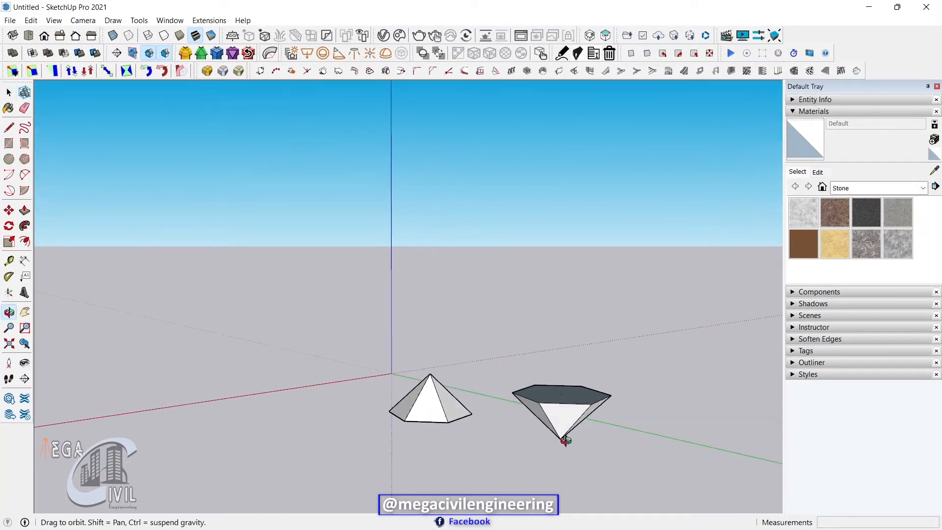
left_click(434, 411)
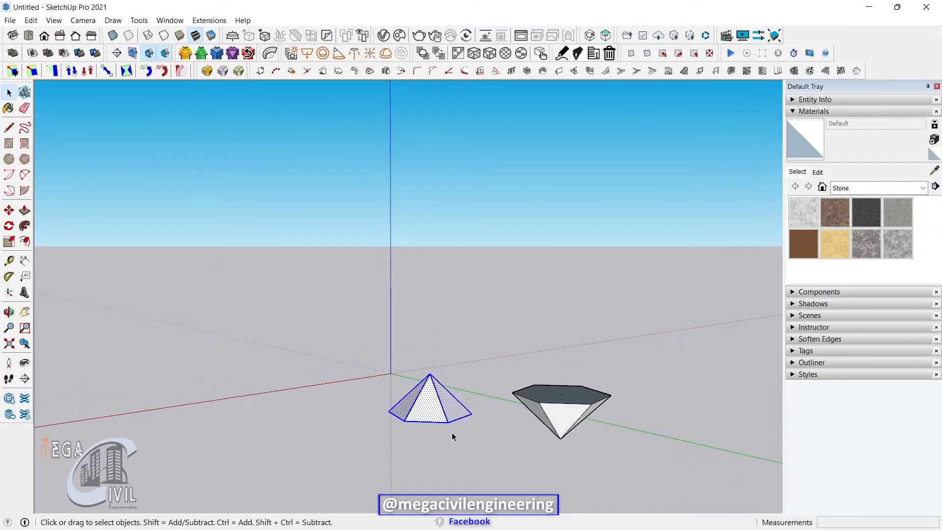
key("m")
left_click(449, 423)
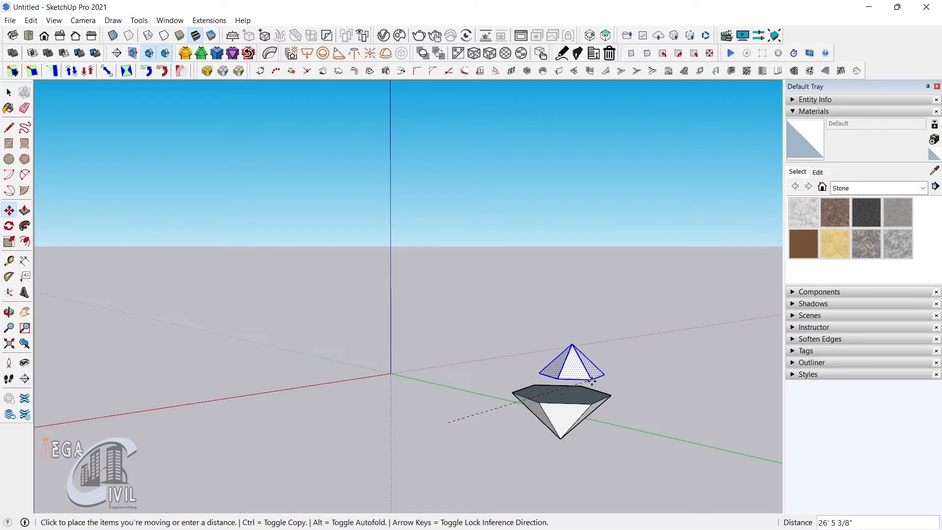
left_click(540, 403)
middle_click_drag(540, 404, 388, 437)
key("space")
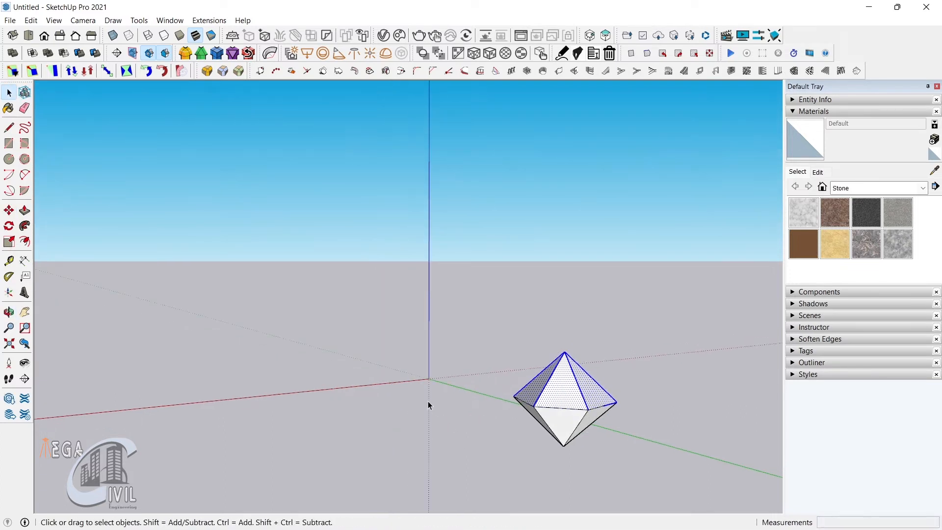
Delete the entire octahedron-style solid so the modelling area is empty
left_click(411, 432)
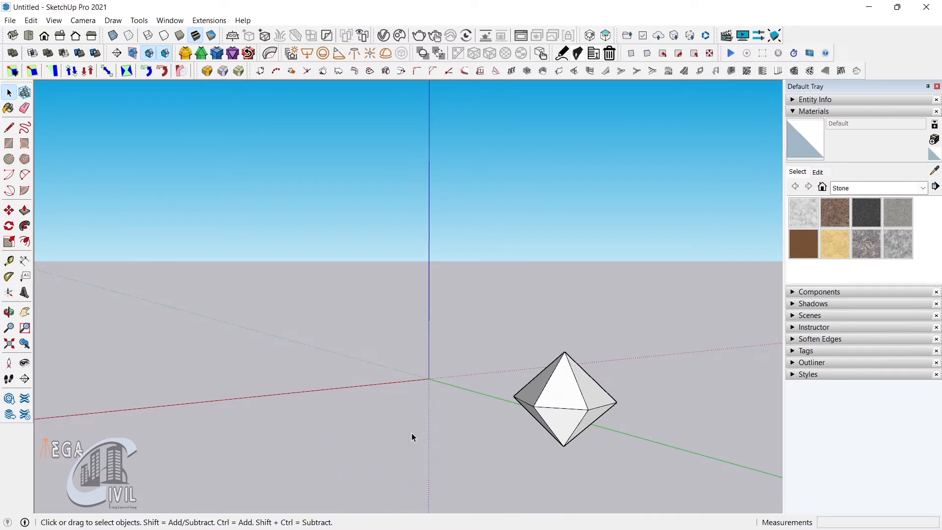
scroll(437, 395, "down", 1)
scroll(495, 407, "down", 1)
middle_click_drag(504, 409, 479, 440)
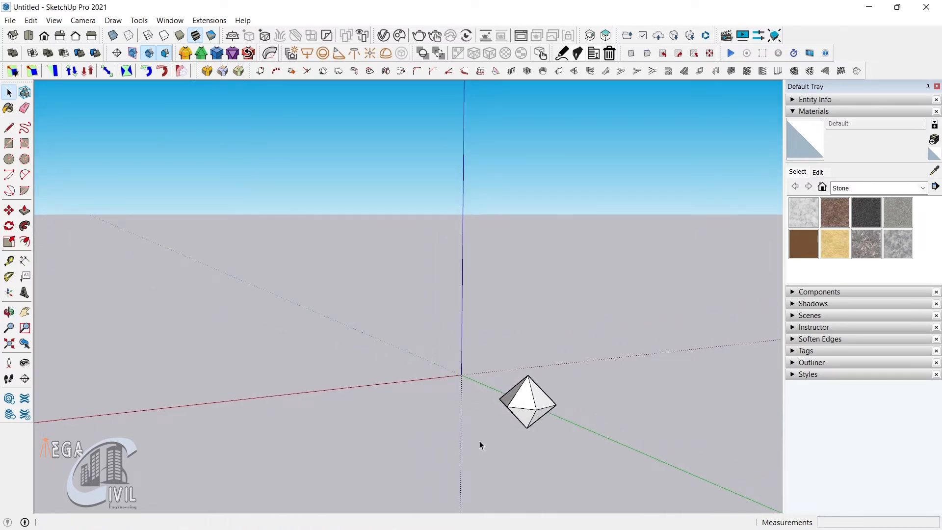
left_click_drag(462, 338, 587, 437)
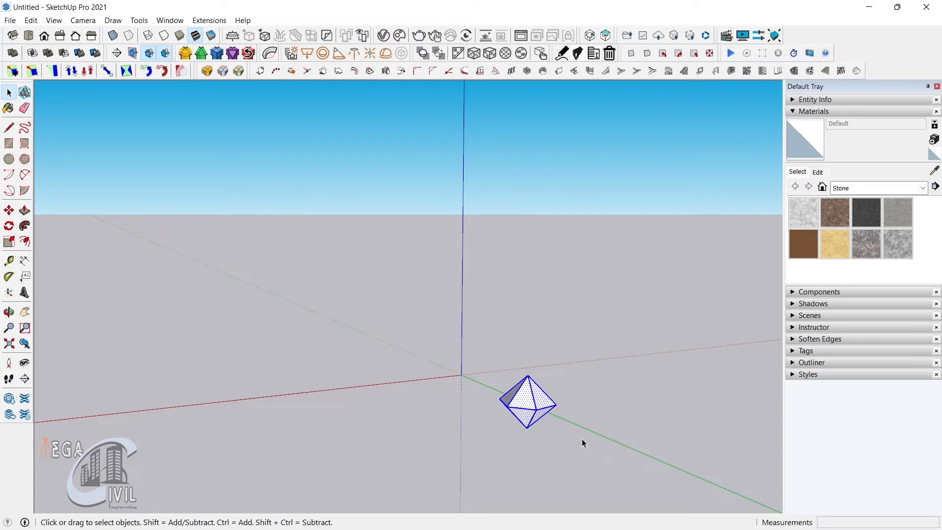
key("Delete")
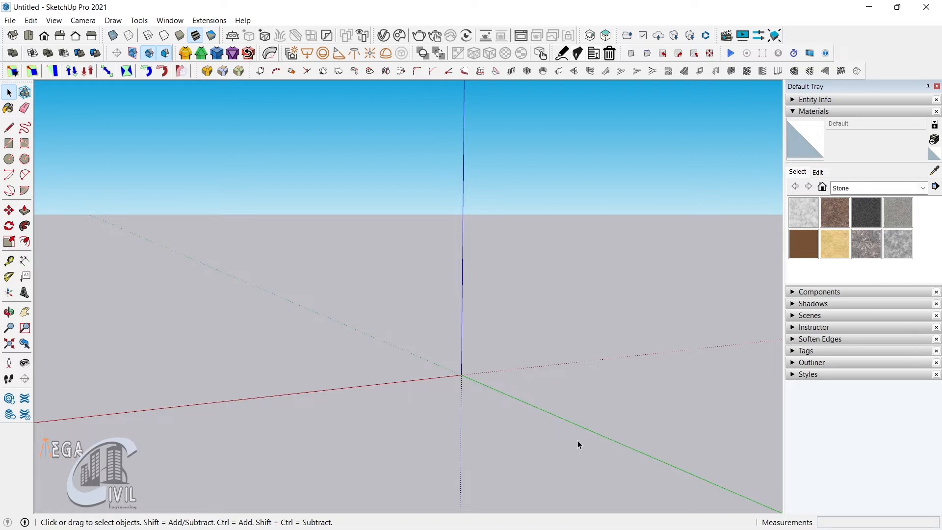
Draw a horizontal circle on the ground plane near the origin, between the red and green axes
middle_click_drag(365, 373, 224, 373)
left_click(9, 158)
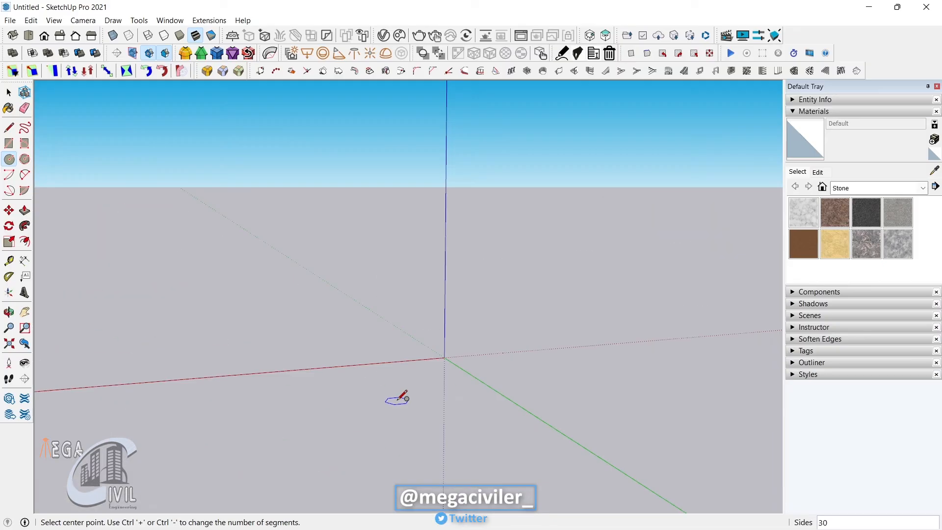
left_click(397, 399)
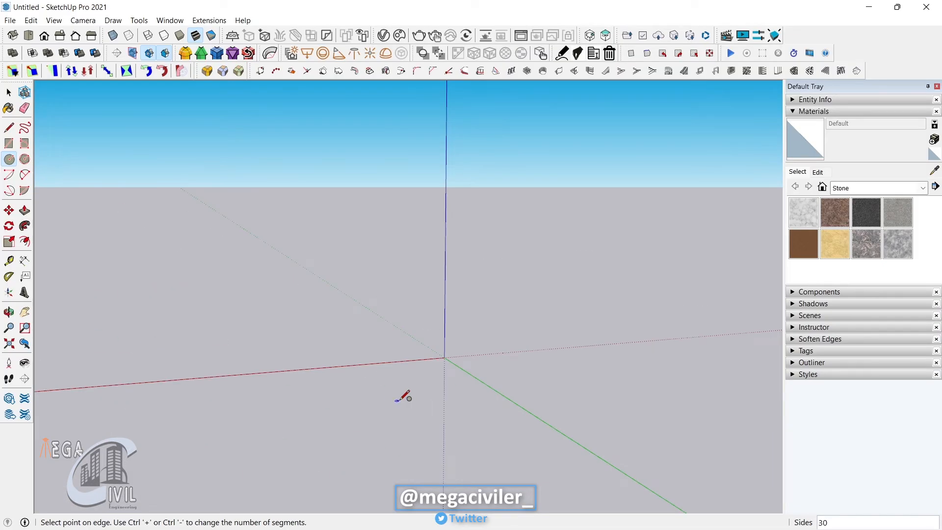
left_click(421, 412)
Draw a smaller vertical circle perpendicular to the ground circle, sharing its centre point
middle_click_drag(397, 423, 423, 444)
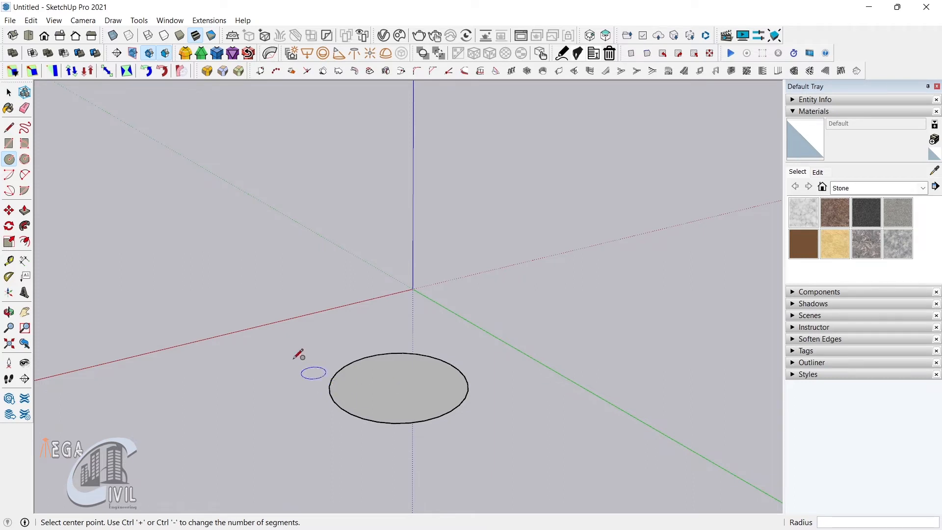
left_click(399, 384)
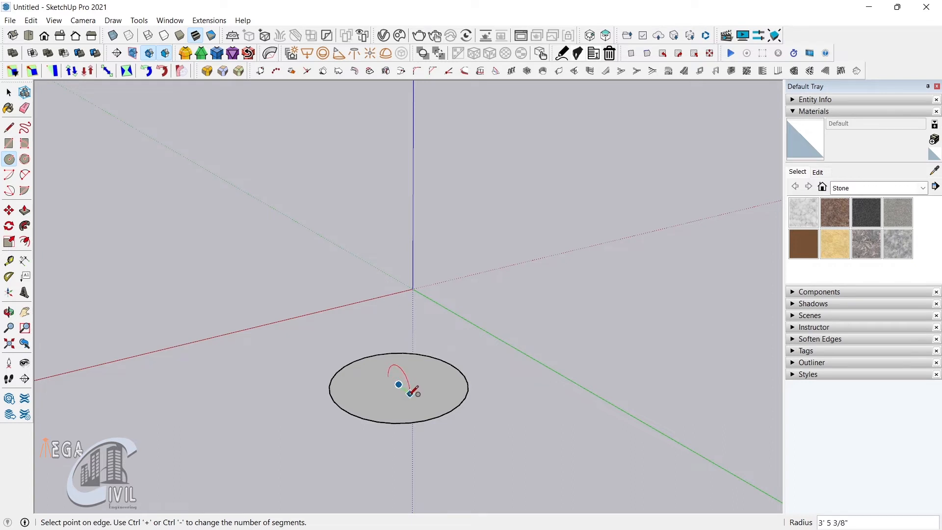
left_click(415, 398)
middle_click_drag(448, 411, 566, 417)
key("space")
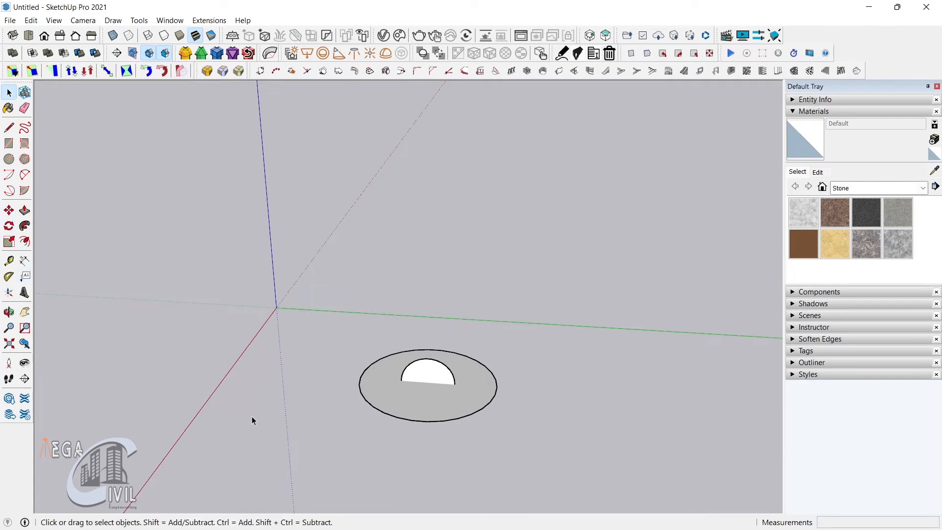
Sweep the horizontal circle's face around the small vertical circle with Follow Me to form a sphere
middle_click_drag(454, 429, 462, 437)
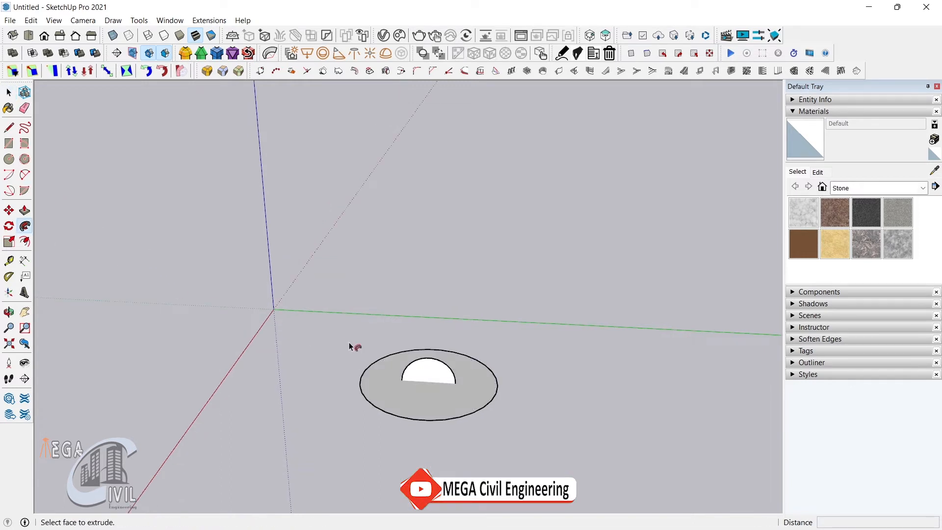
key("space")
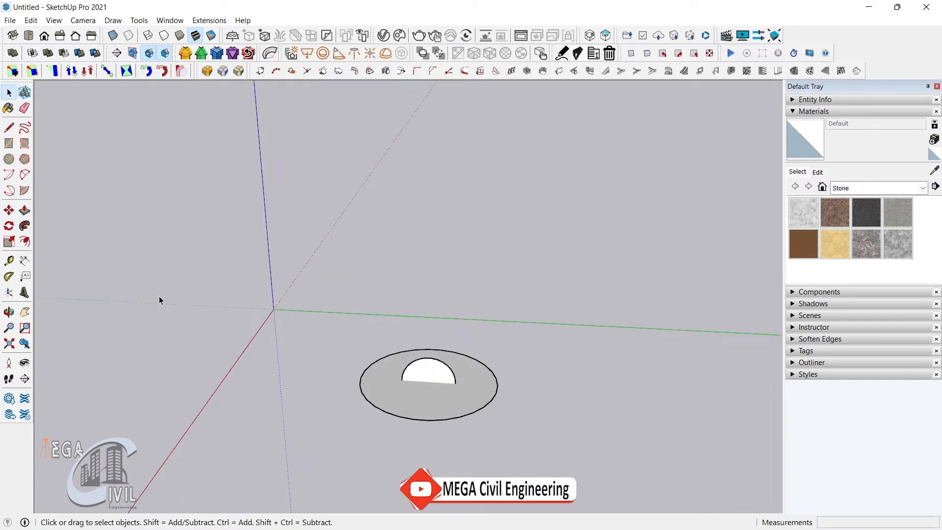
left_click(428, 372)
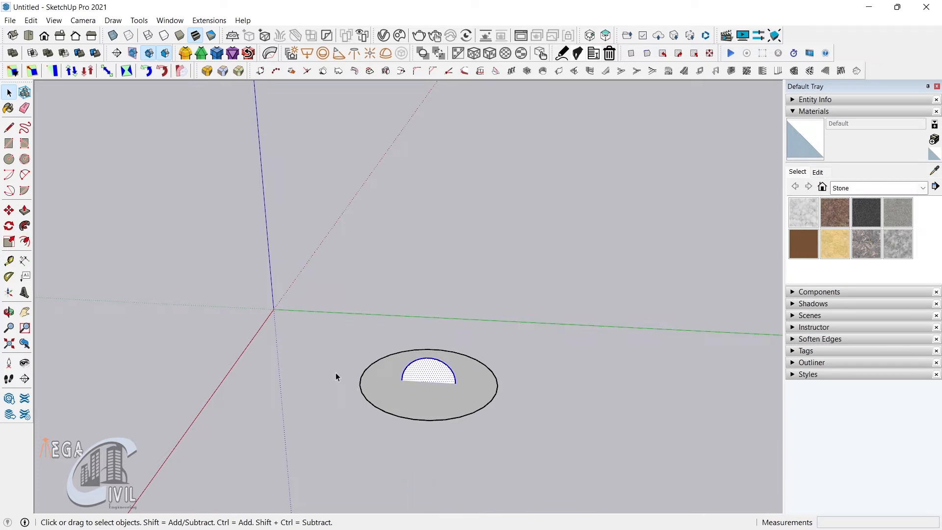
left_click(25, 226)
left_click(391, 399)
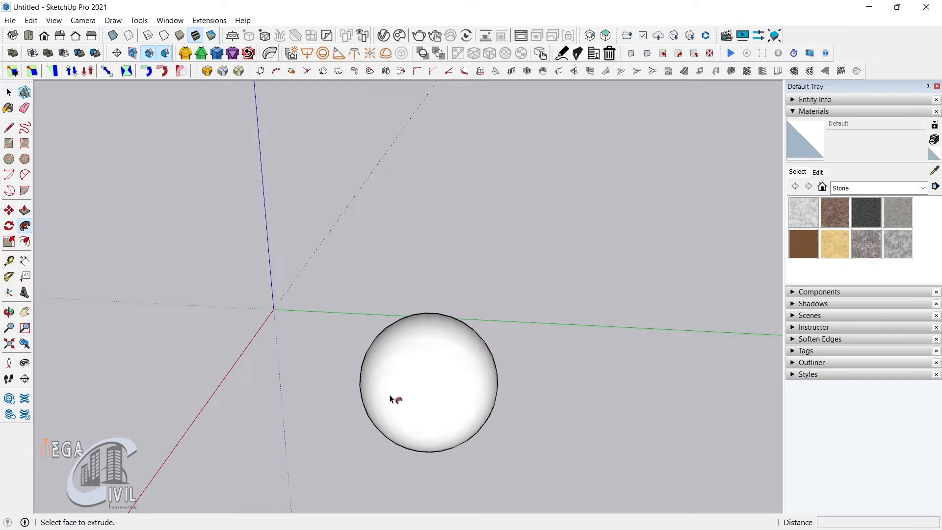
middle_click_drag(343, 415, 472, 329)
middle_click_drag(420, 306, 471, 343)
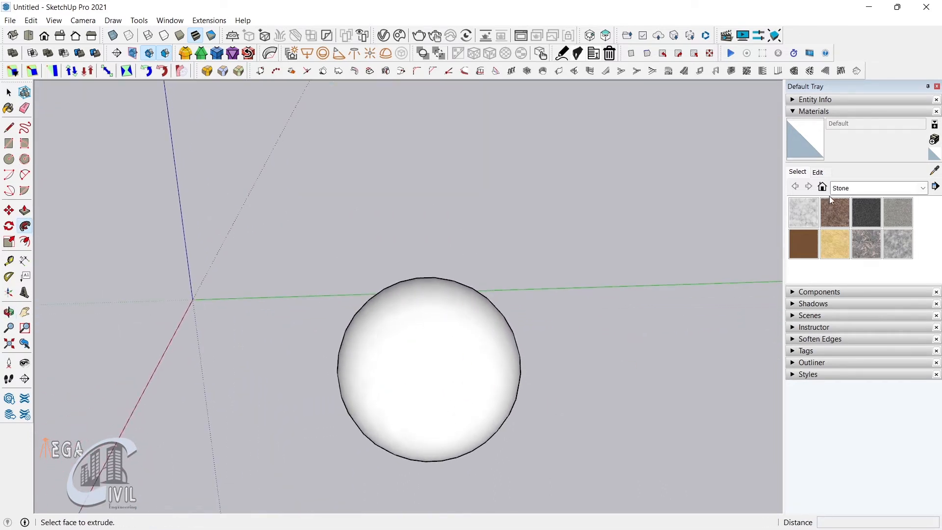
Select the whole sphere and soften its edges with an angle between normals of 38.1 degrees
left_click(795, 111)
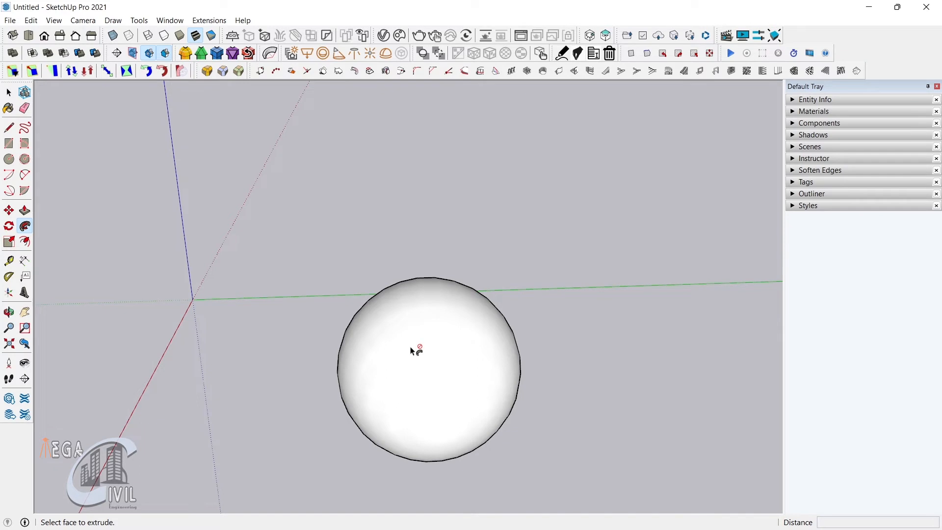
key("space")
left_click_drag(274, 212, 576, 492)
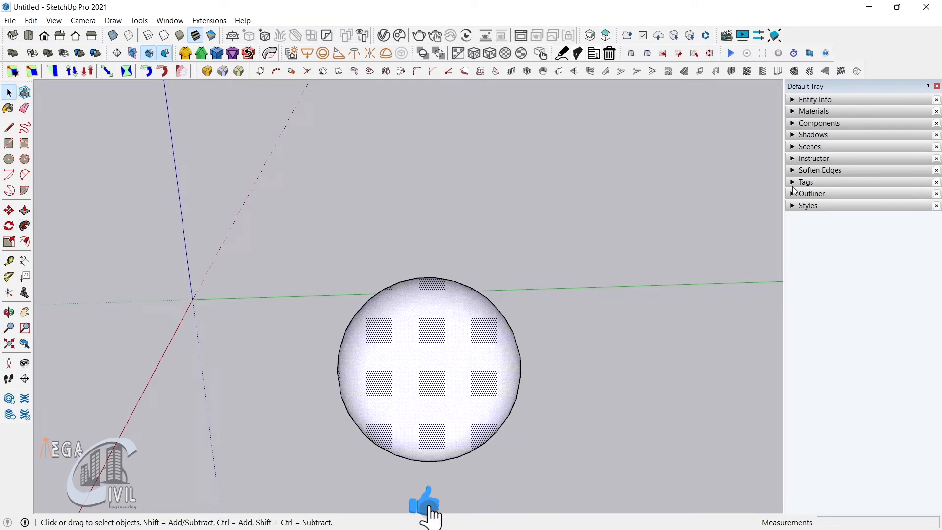
left_click(793, 170)
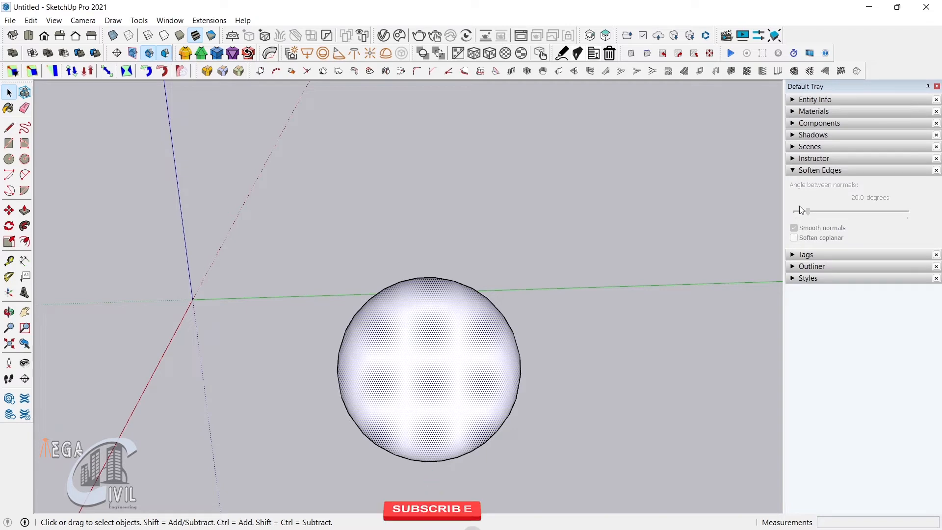
triple_click(422, 359)
left_click_drag(808, 212, 849, 213)
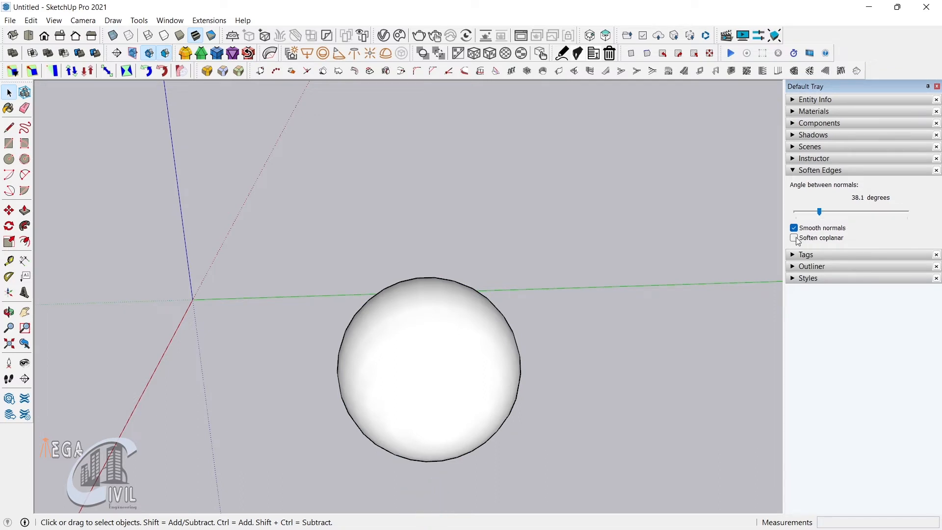
Turn on coplanar softening for the whole sphere and set the angle between normals to 99.9 degrees
left_click_drag(584, 452, 222, 235)
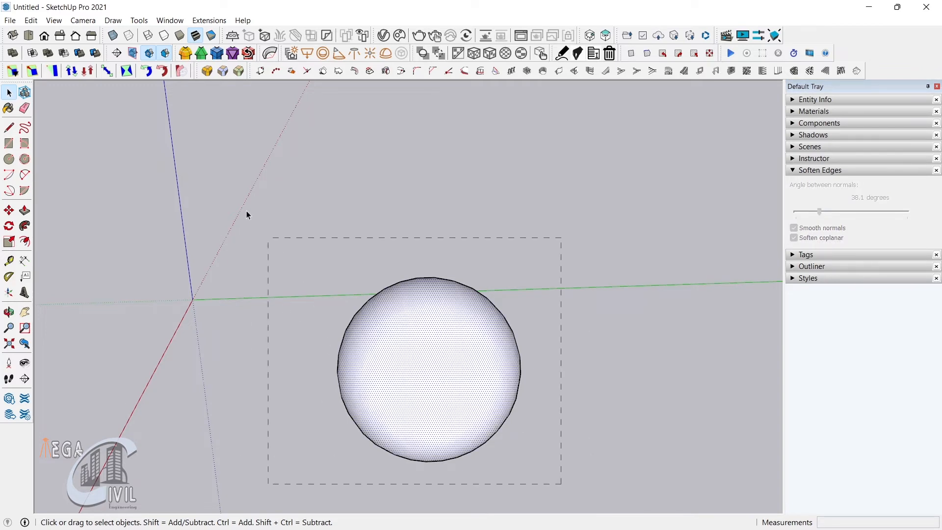
triple_click(445, 334)
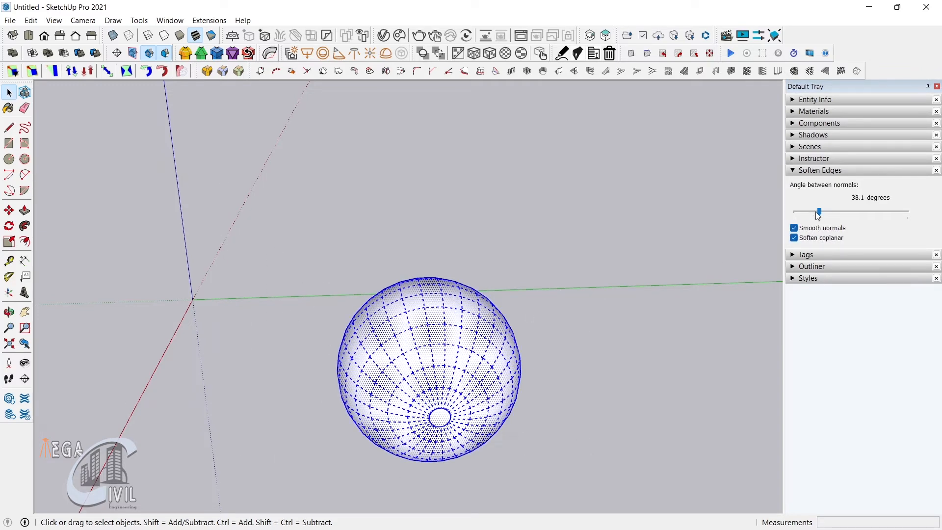
left_click_drag(818, 212, 833, 212)
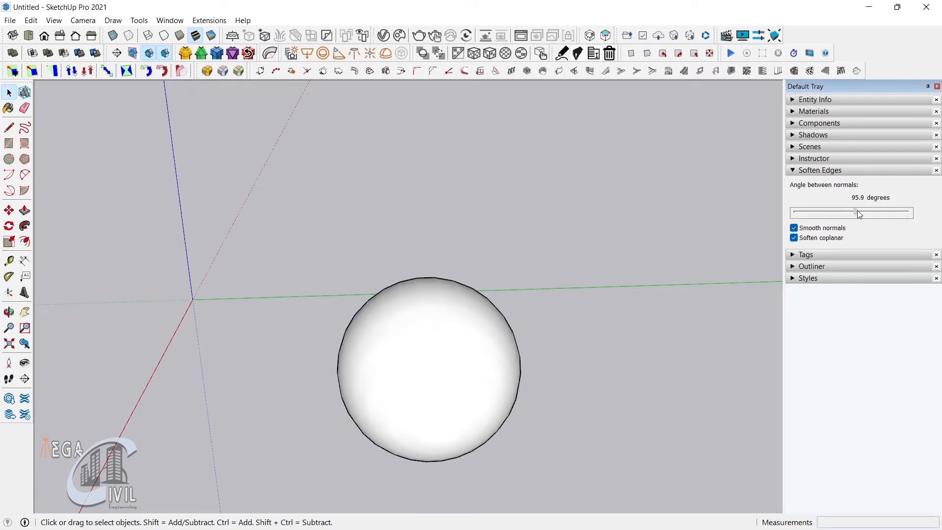
Delete the whole sphere from the model
middle_click_drag(433, 362, 324, 316)
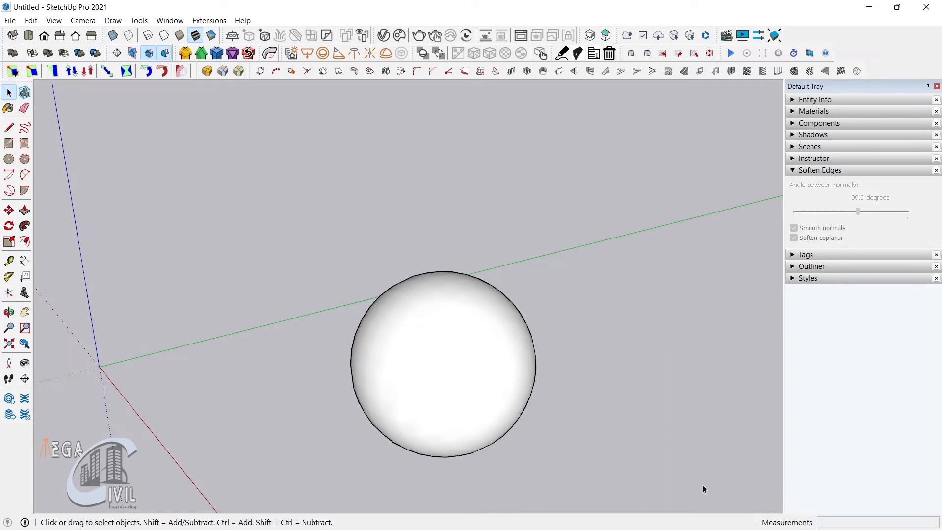
middle_click_drag(496, 362, 559, 393)
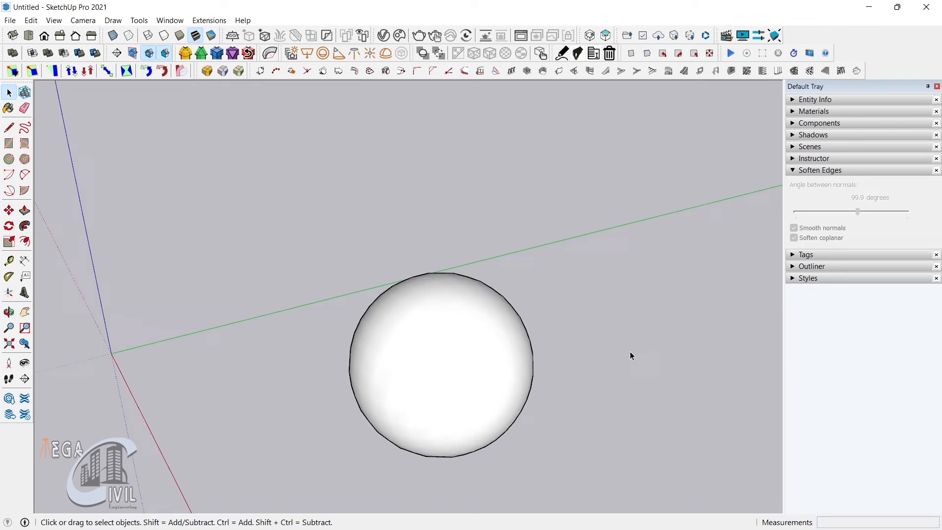
left_click_drag(289, 222, 592, 480)
key("Delete")
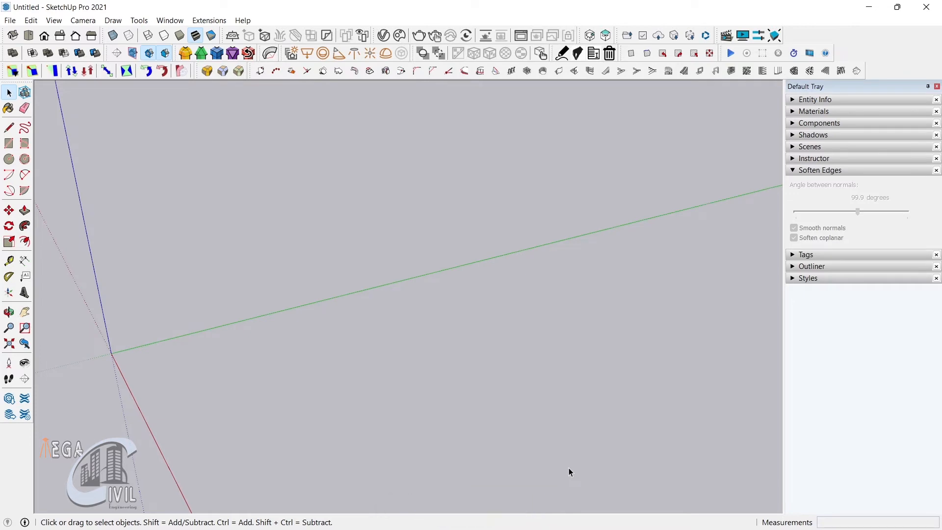
Draw a new horizontal circle on the ground between the red and green axes, close to the origin
middle_click_drag(569, 467, 293, 418)
key("c")
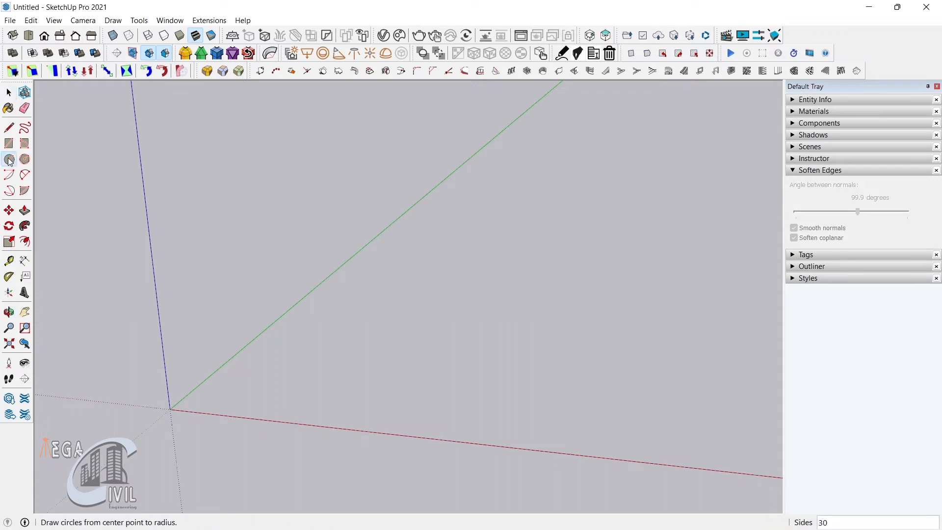
left_click(321, 354)
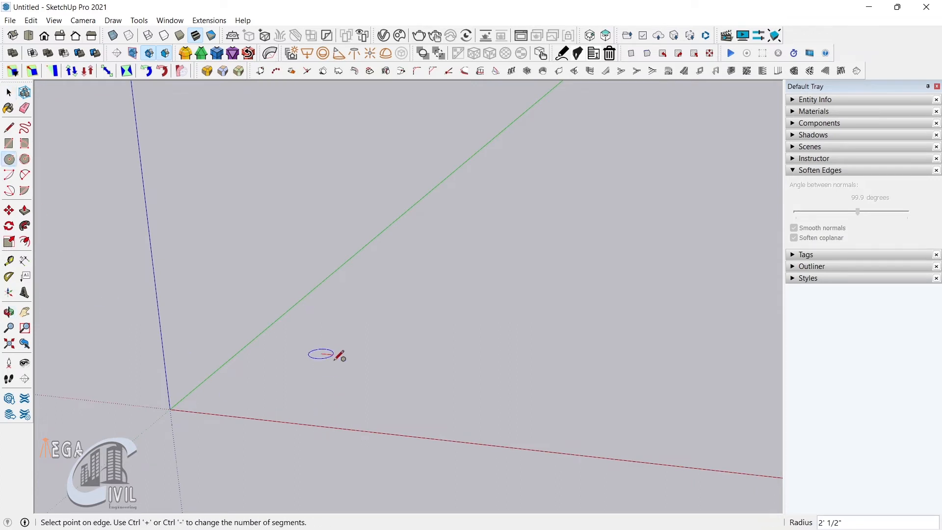
left_click(367, 369)
Draw a vertical circle of about 10' 4" radius from the centre of the ground circle, nearly matching its size
middle_click_drag(300, 389, 336, 422)
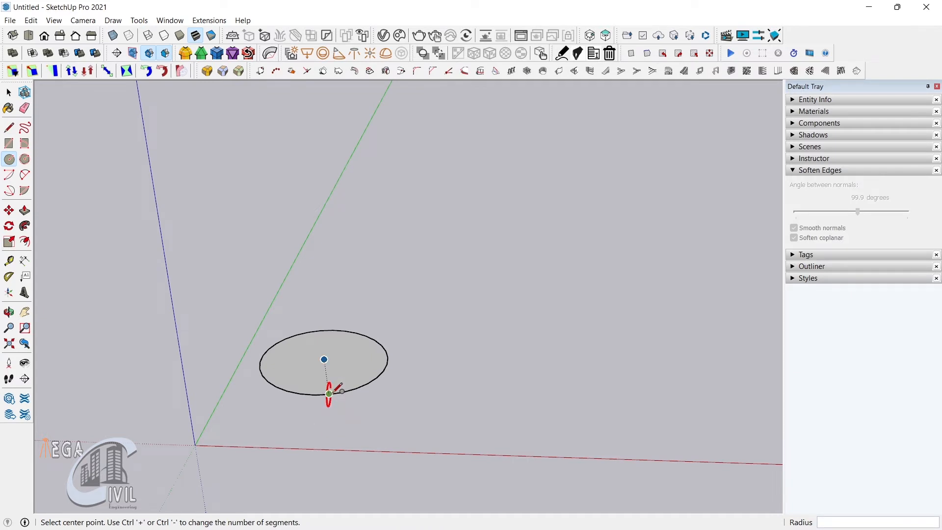
left_click(324, 360)
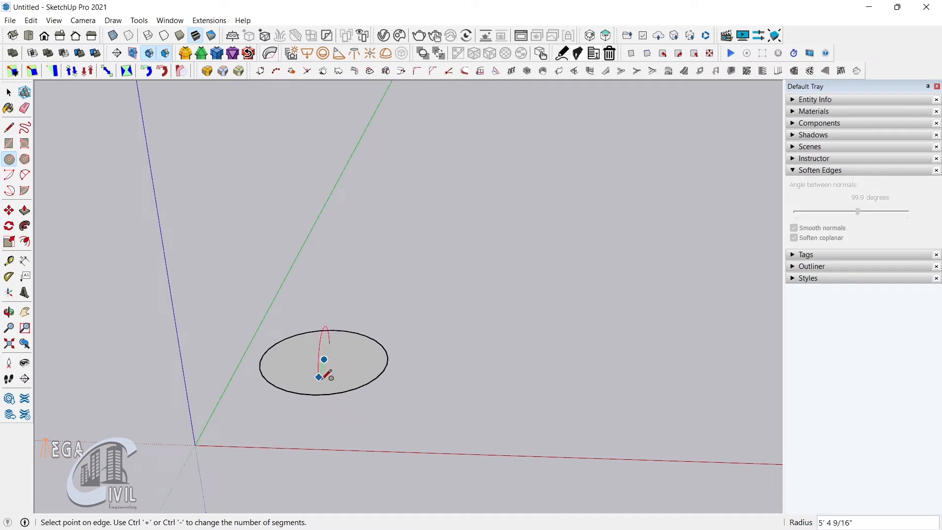
left_click(322, 392)
middle_click_drag(322, 392, 353, 357)
scroll(353, 358, "up", 2)
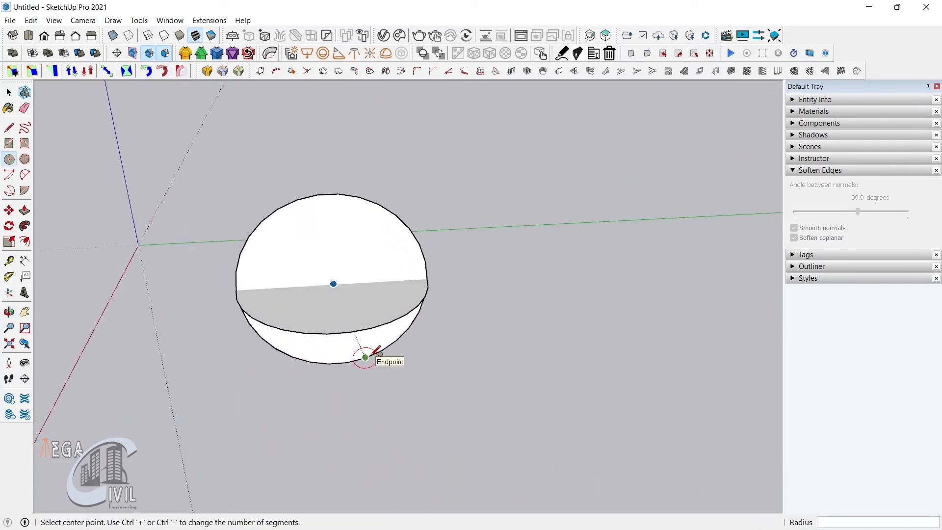
Draw two radius lines in the vertical circle, from its centre to the top and along the ground plane to its edge, outlining a quarter sector
key("l")
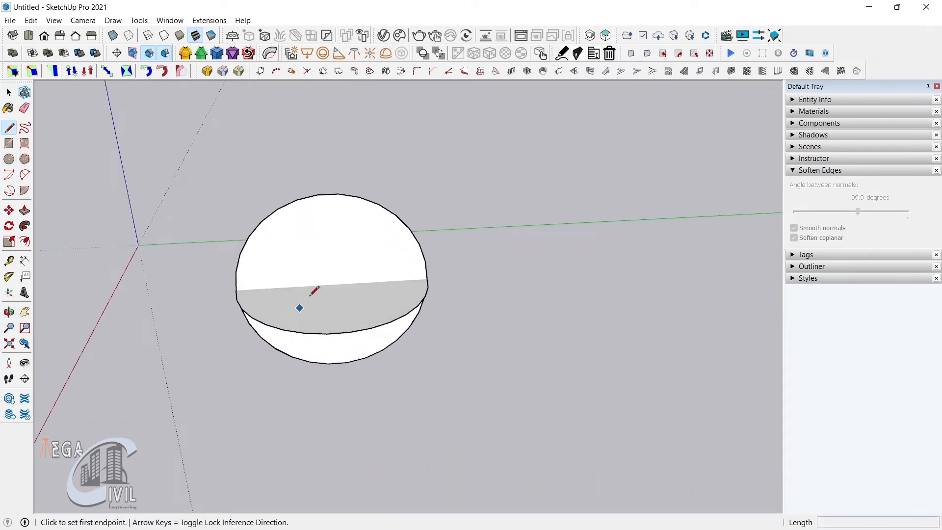
left_click(334, 284)
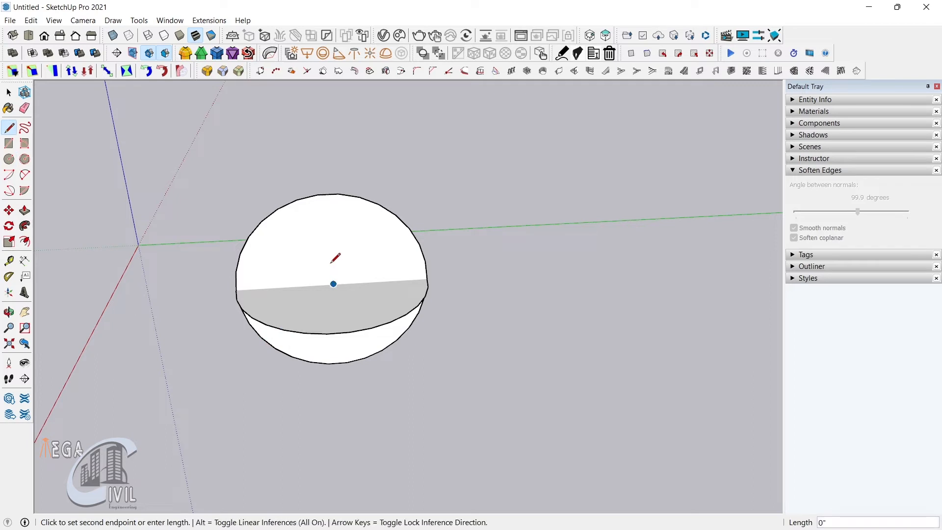
left_click(328, 194)
left_click(334, 283)
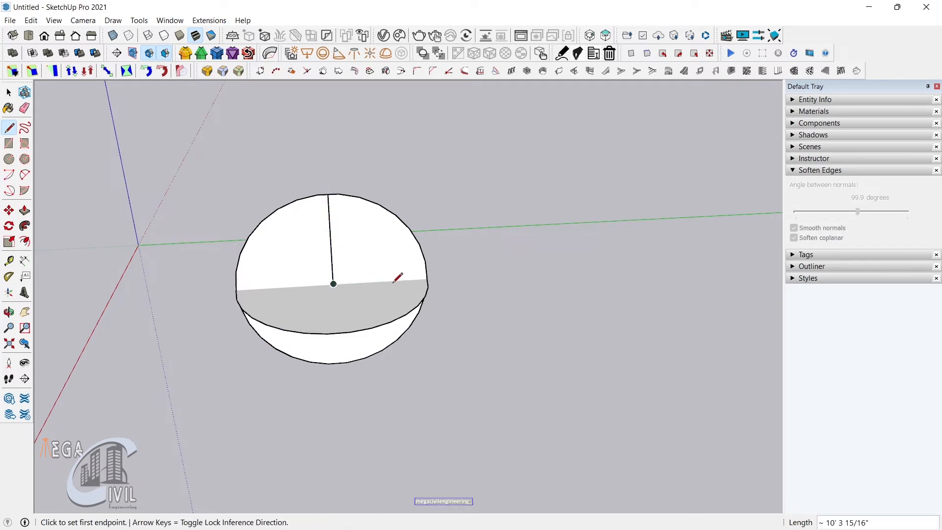
left_click(428, 278)
middle_click_drag(404, 288, 360, 289)
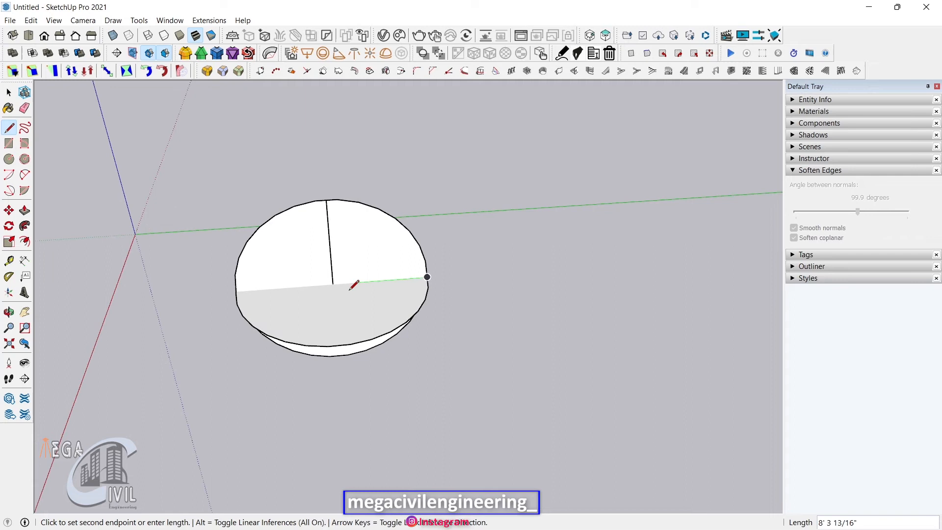
left_click(333, 283)
Delete the vertical circle's remaining face and arc, keeping only the upright quarter sector above the ground circle
mouse_move(371, 322)
middle_mouse_down()
mouse_move(393, 337)
mouse_move(375, 332)
middle_mouse_up()
key("space")
middle_click_drag(372, 381, 321, 263)
left_click(302, 241)
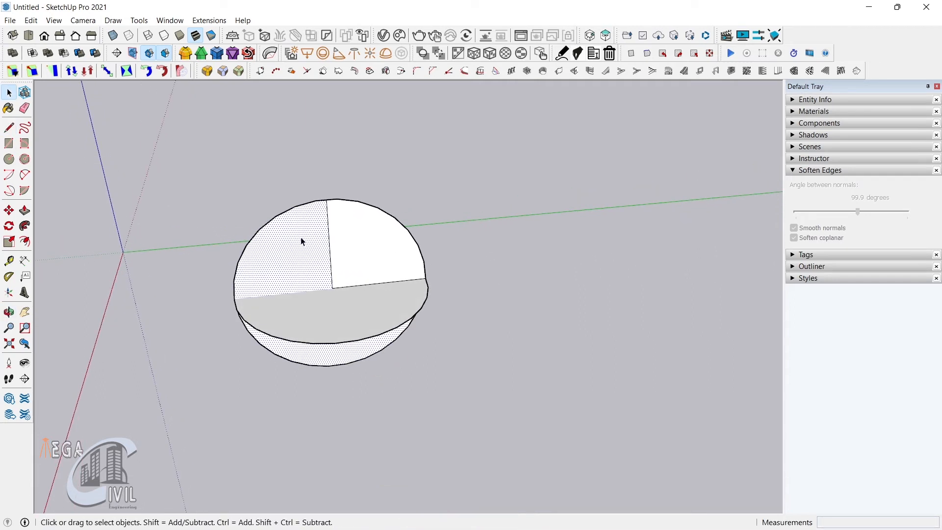
key("Delete")
left_click(285, 212)
key("Delete")
middle_click_drag(308, 327, 424, 231)
middle_click_drag(337, 261, 360, 285)
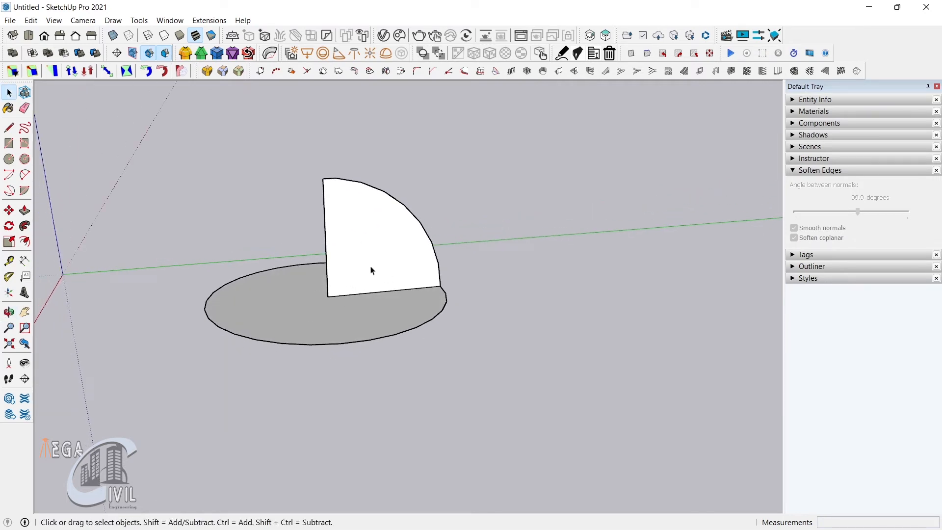
left_click(376, 241)
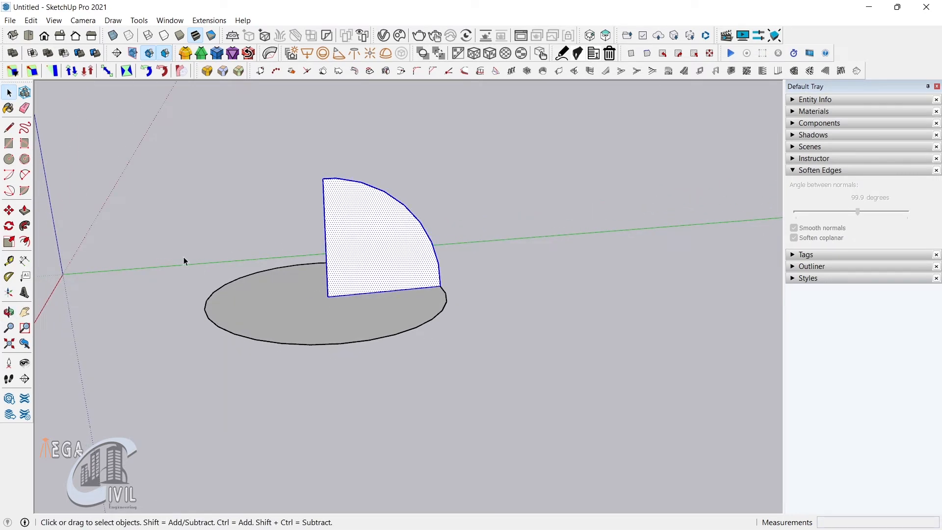
left_click(24, 226)
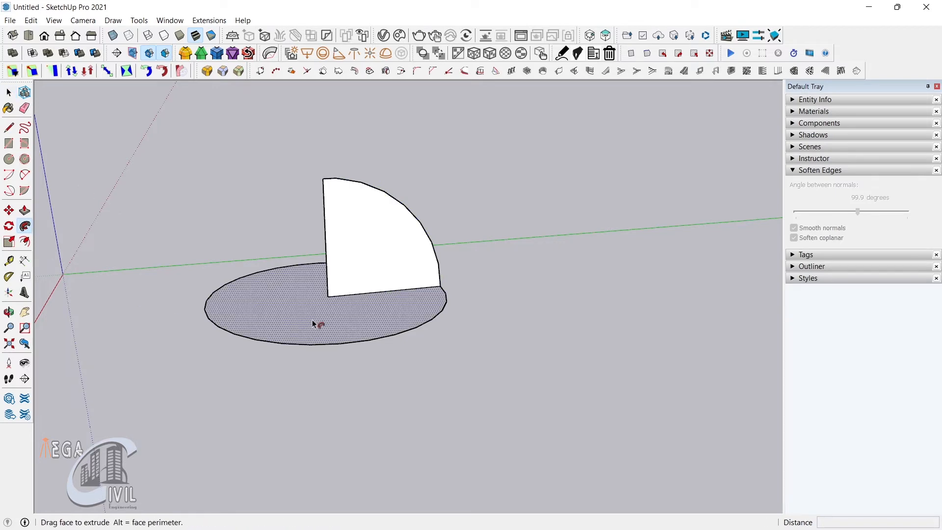
left_click(313, 323)
key("ctrl+z")
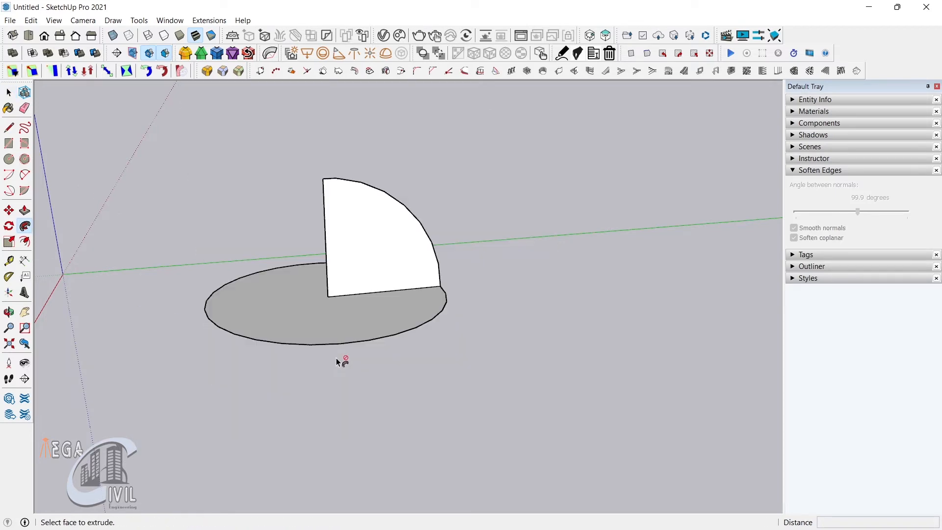
Sweep the upright quarter sector around the whole ground circle with Follow Me to form a dome
key("space")
double_click(321, 310)
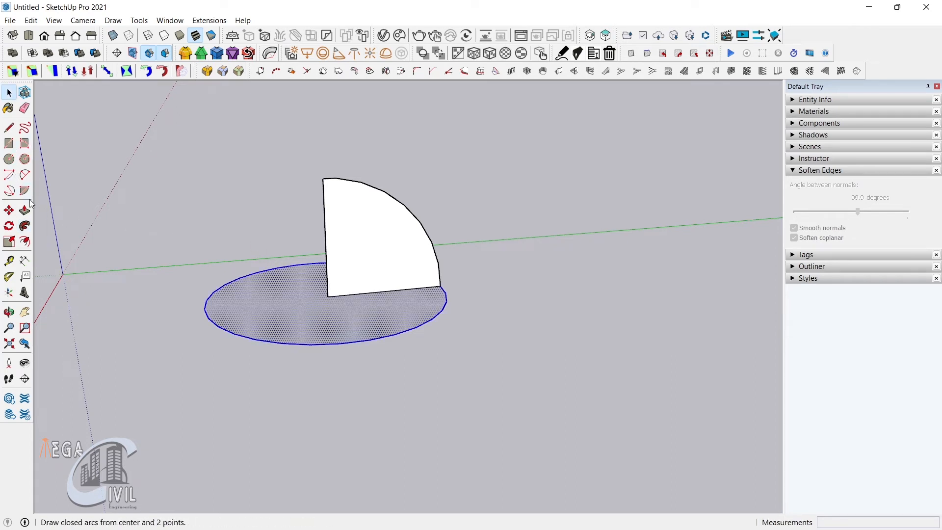
left_click(25, 226)
left_click(386, 260)
middle_click_drag(460, 323, 475, 360)
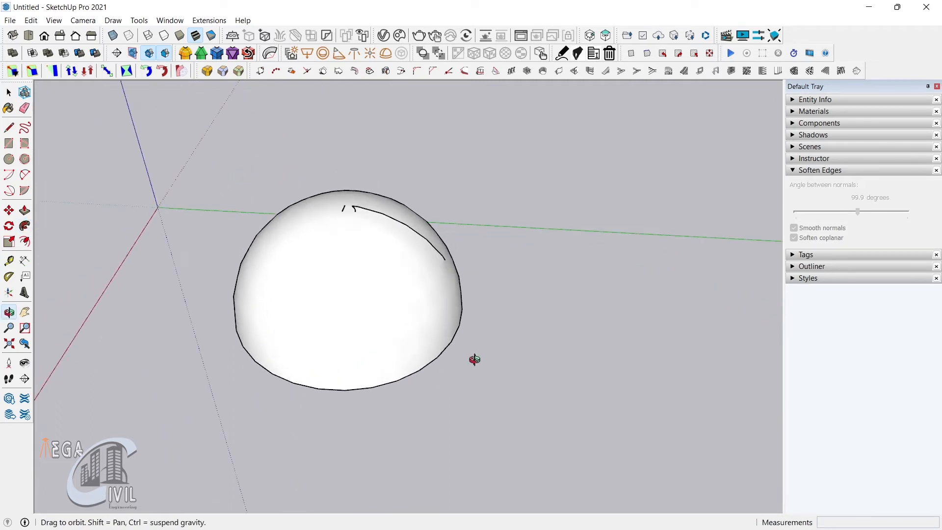
middle_click_drag(464, 375, 494, 293)
middle_click_drag(486, 367, 444, 309)
Copy the dome's connected surface beside the original, offset towards the red and green axes
key("space")
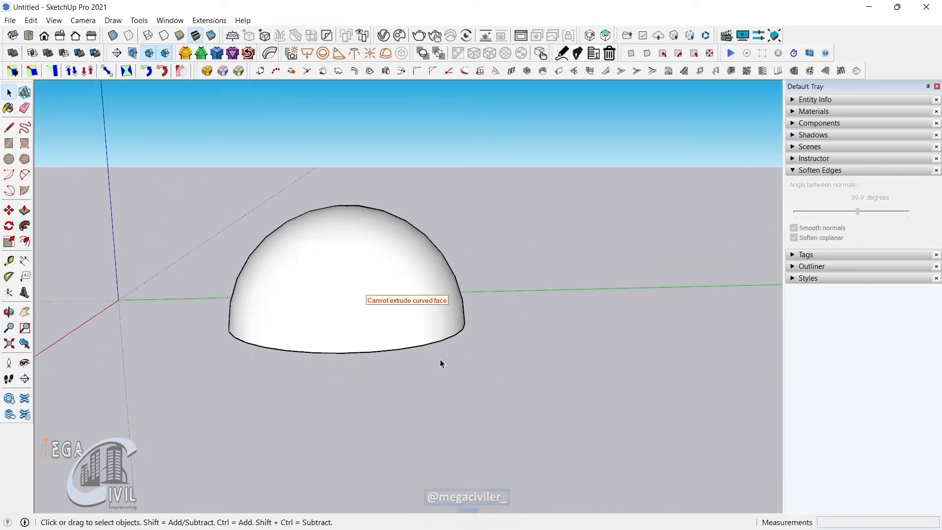
triple_click(341, 265)
middle_click_drag(342, 265, 418, 389)
key("m")
left_click(379, 360)
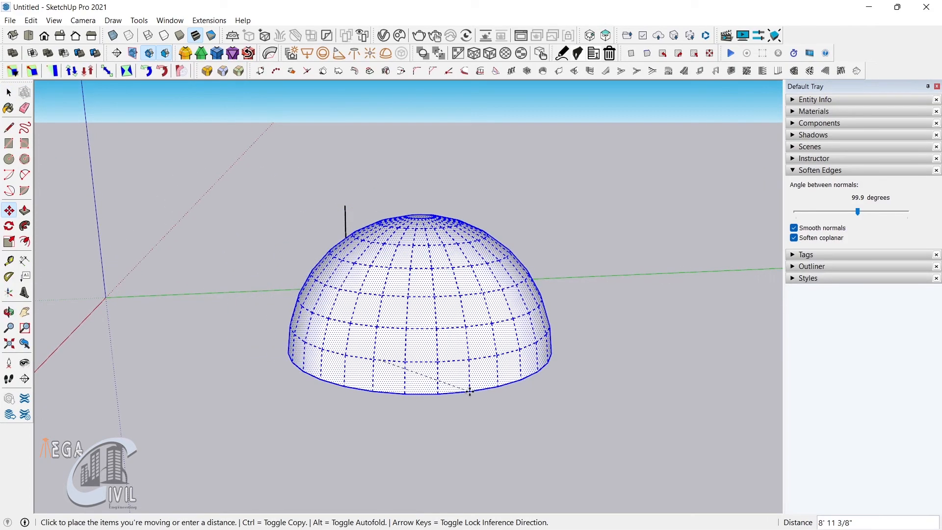
key("ctrl")
scroll(624, 450, "down", 2)
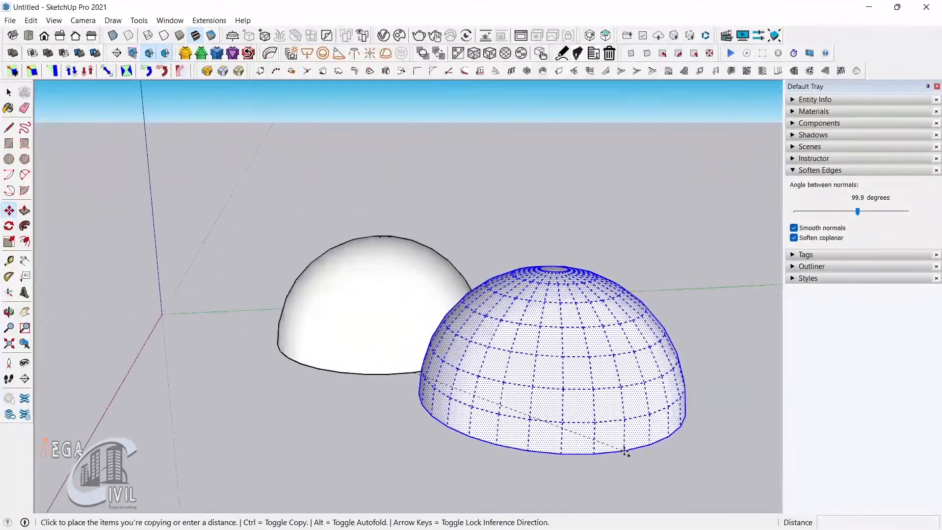
middle_click_drag(626, 446, 526, 367, "shift")
left_click(492, 414)
middle_click_drag(492, 414, 428, 427)
mouse_move(307, 349)
middle_mouse_down()
mouse_move(381, 379)
mouse_move(297, 373)
mouse_move(525, 322)
mouse_move(557, 411)
mouse_move(306, 357)
middle_mouse_up()
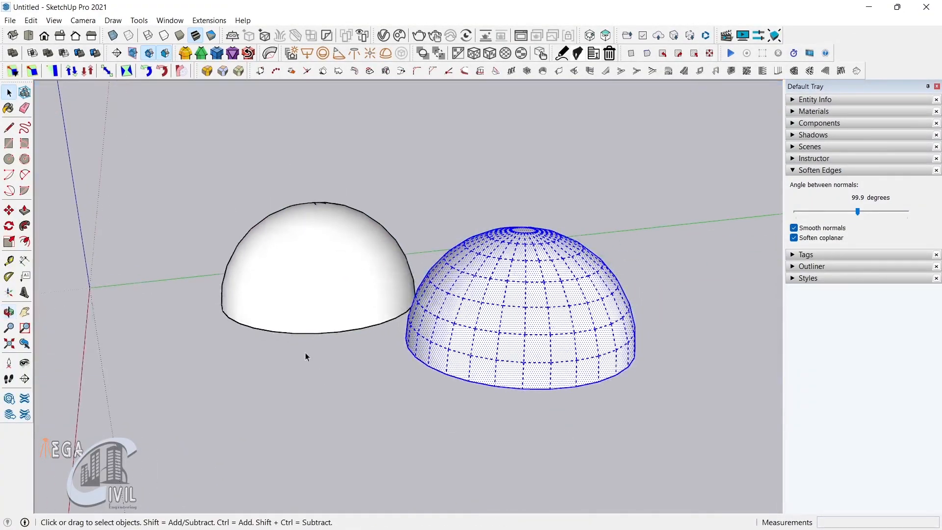
Delete the original dome nearer the green axis with its leftover profile and rim edges, keeping only the copy
left_click_drag(208, 204, 361, 343)
middle_click_drag(360, 343, 365, 441)
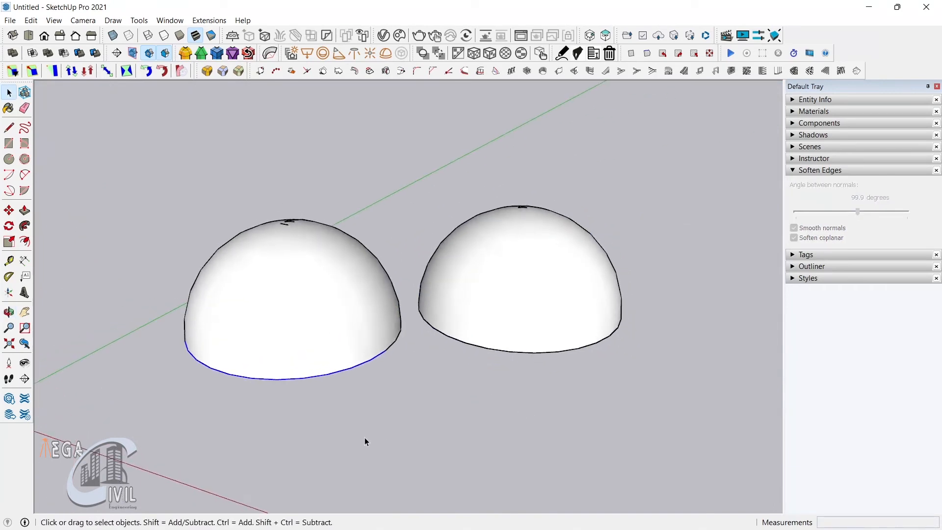
left_click_drag(231, 238, 204, 207)
key("Delete")
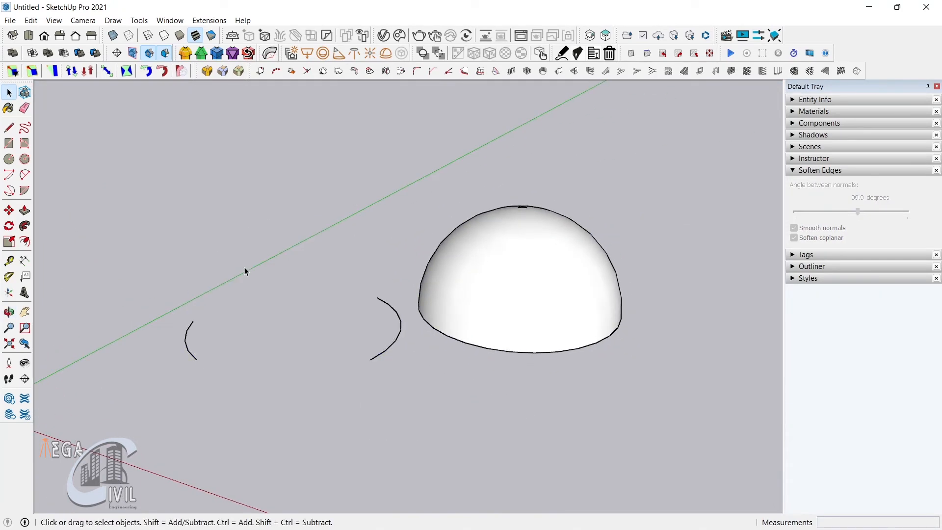
left_click_drag(353, 247, 353, 247)
key("Delete")
Make a second copy of the remaining dome and place it a clear distance away on the ground
middle_click_drag(246, 351, 609, 391)
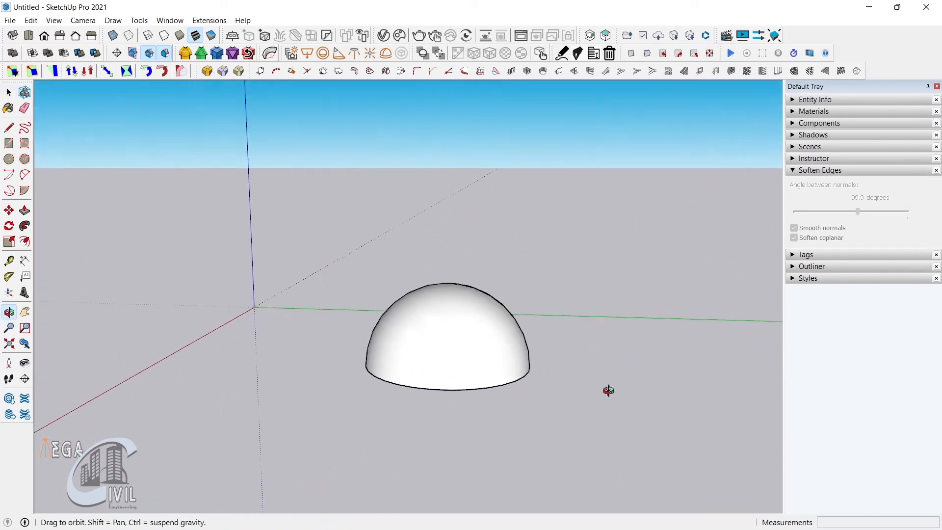
middle_click_drag(501, 411, 414, 294)
left_click_drag(330, 217, 591, 425)
triple_click(461, 313)
middle_click_drag(482, 392, 528, 383)
key("m")
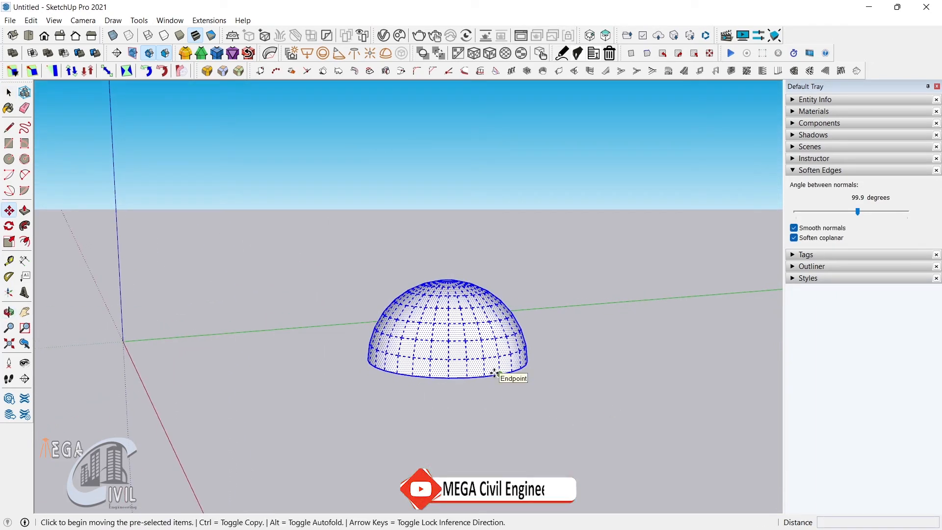
left_click(494, 373)
key("ctrl")
middle_click_drag(569, 410, 514, 310, "shift")
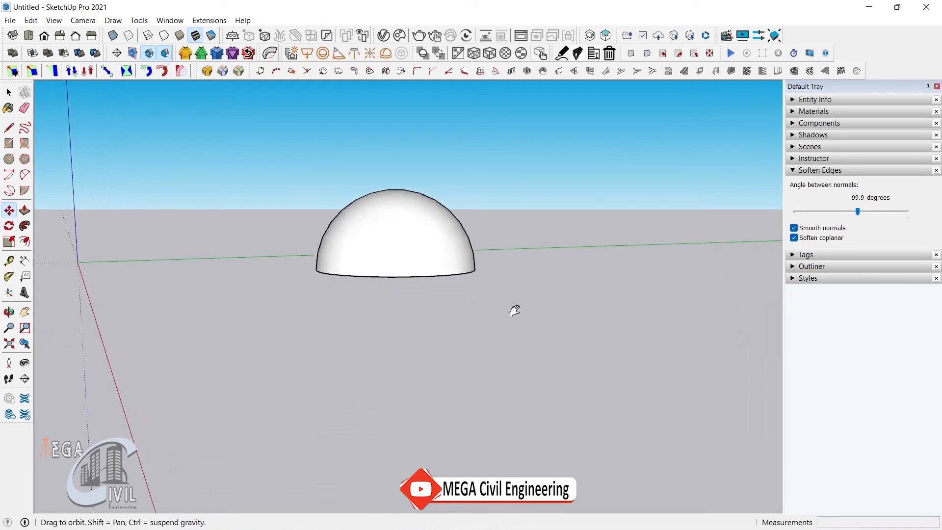
scroll(564, 358, "down", 2)
middle_click_drag(594, 377, 718, 409)
left_click(576, 392)
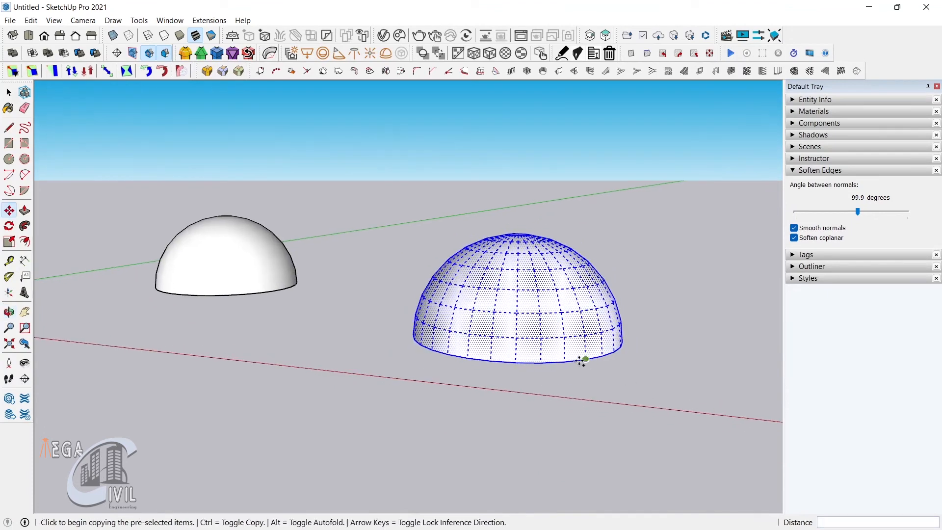
Flip the copied dome along the blue direction so its opening faces up
right_click(537, 302)
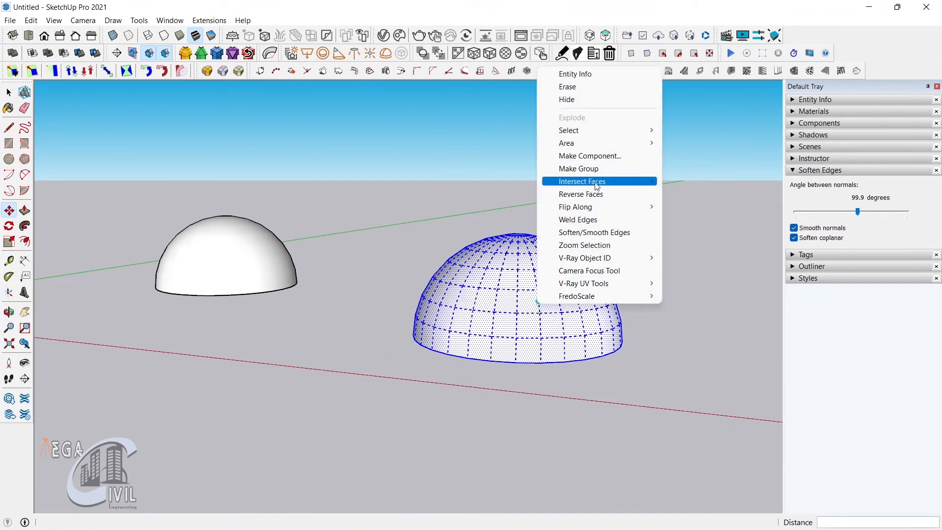
mouse_move(601, 212)
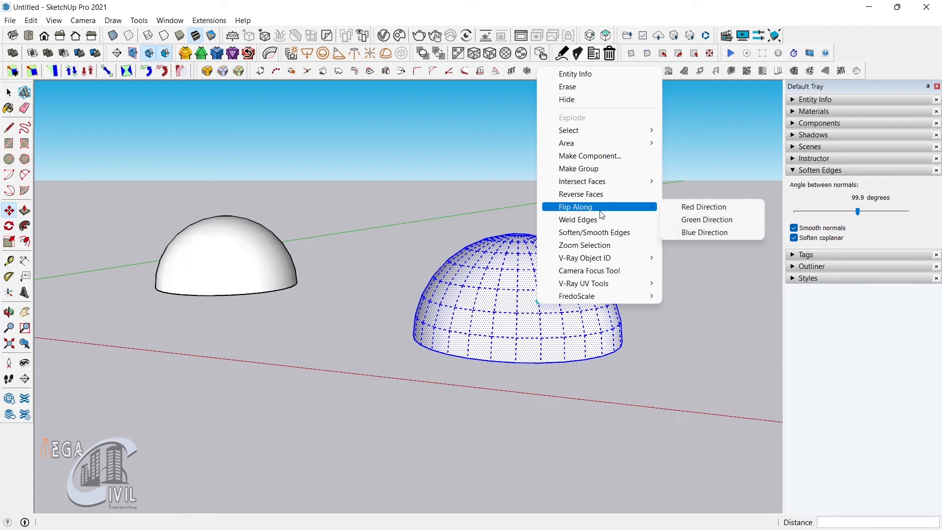
left_click(703, 232)
middle_click_drag(593, 320, 331, 341)
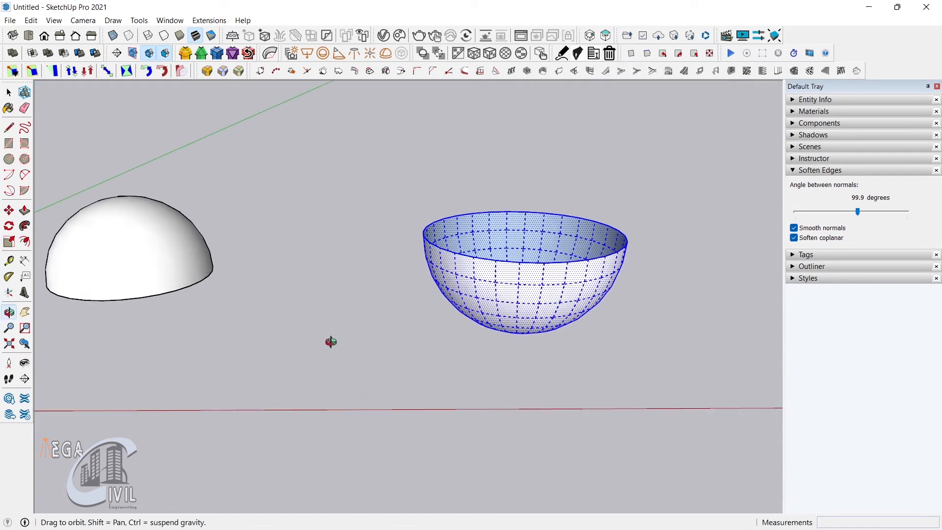
Move the upright dome onto the flipped one, aligning their rims to form a full sphere
key("space")
left_click(144, 235)
middle_click_drag(187, 308, 210, 298)
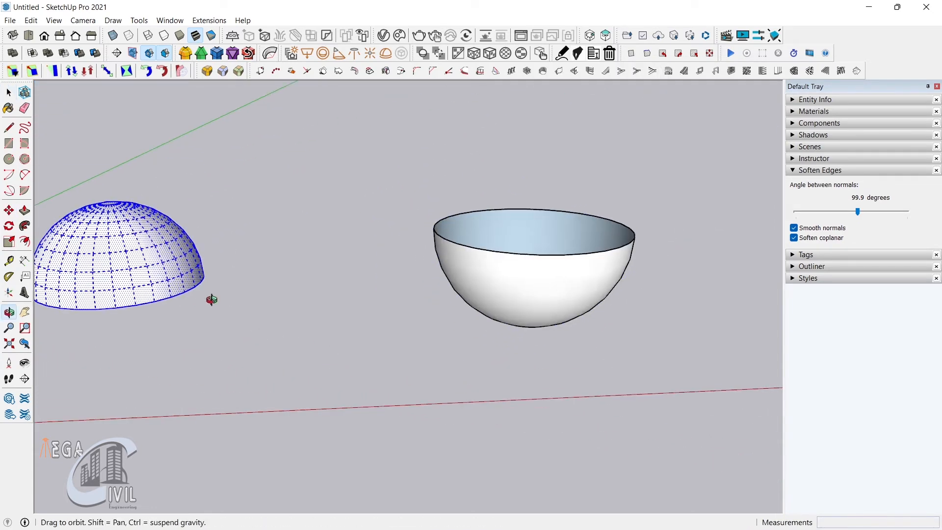
key("m")
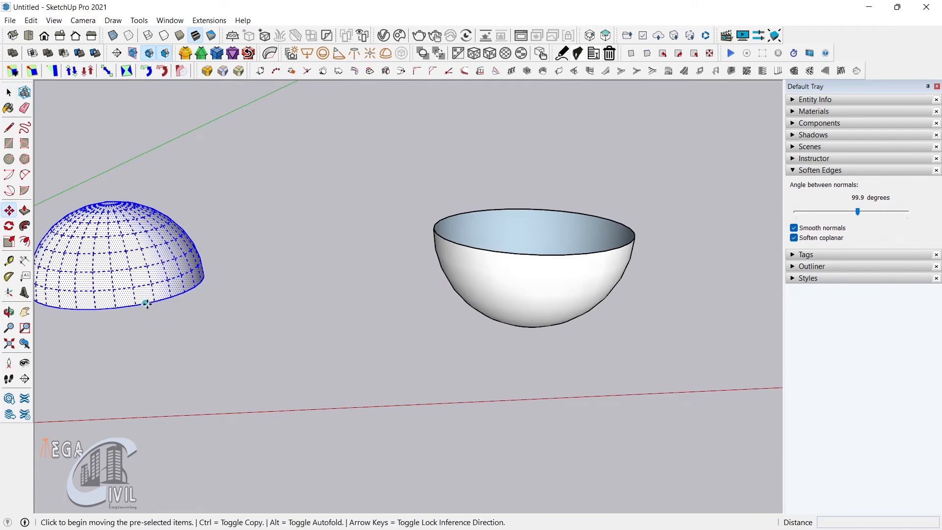
left_click(151, 304)
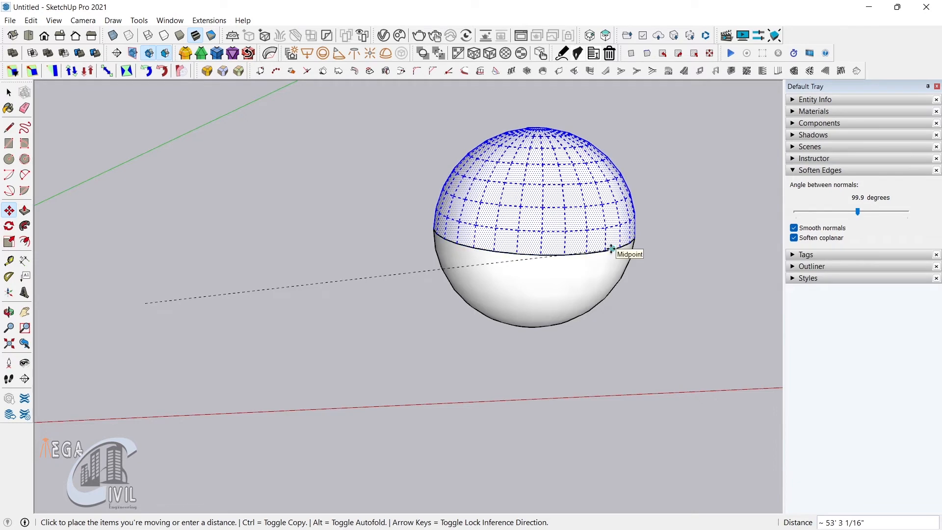
left_click(621, 252)
middle_click_drag(401, 346, 494, 311)
middle_click_drag(330, 331, 362, 306)
key("space")
triple_click(368, 303)
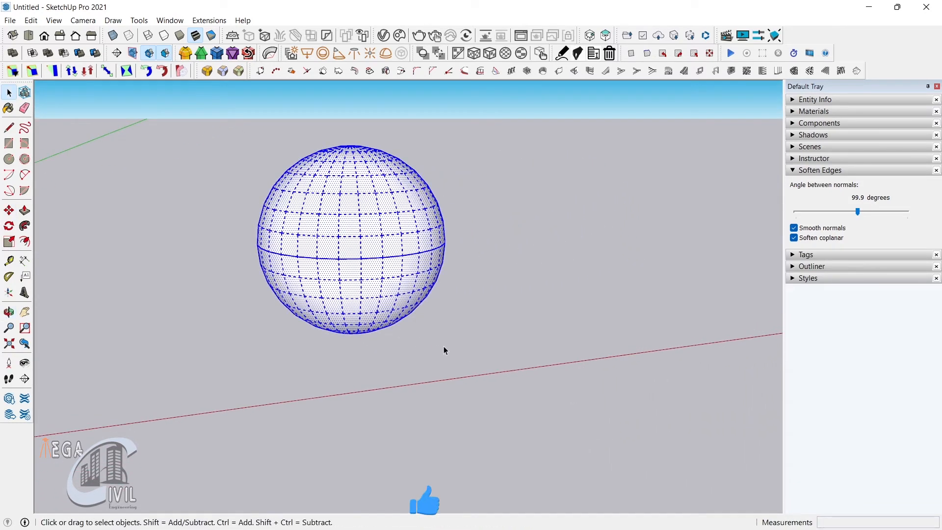
left_click(444, 346)
Scale the sphere's lower half downward along the blue axis to stretch it into an egg shape
double_click(358, 301)
middle_click_drag(397, 346, 386, 314)
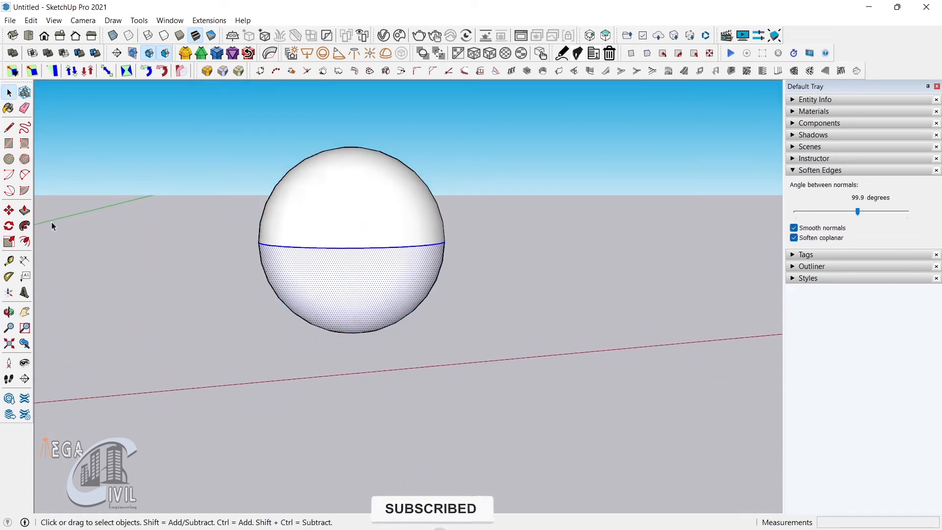
key("s")
middle_click_drag(186, 311, 352, 333)
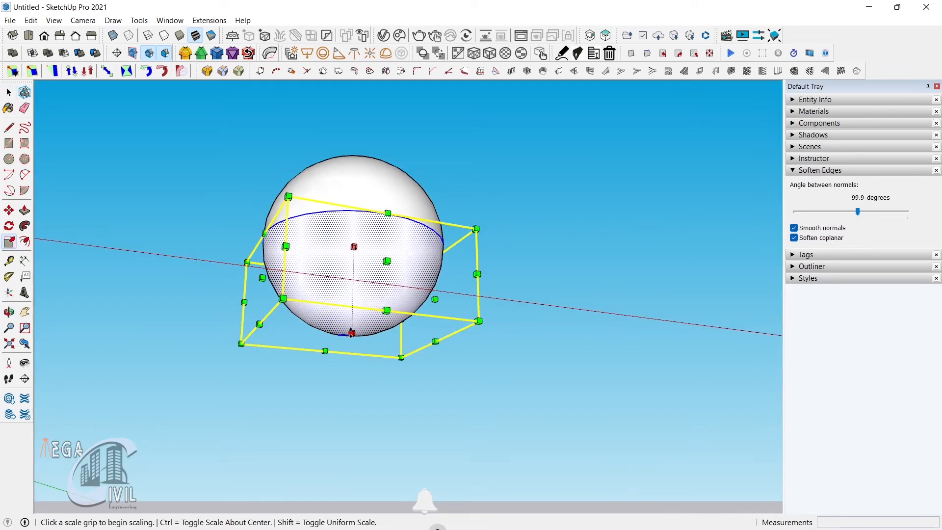
left_click(352, 333)
left_click(346, 382)
middle_click_drag(346, 383, 441, 459)
key("space")
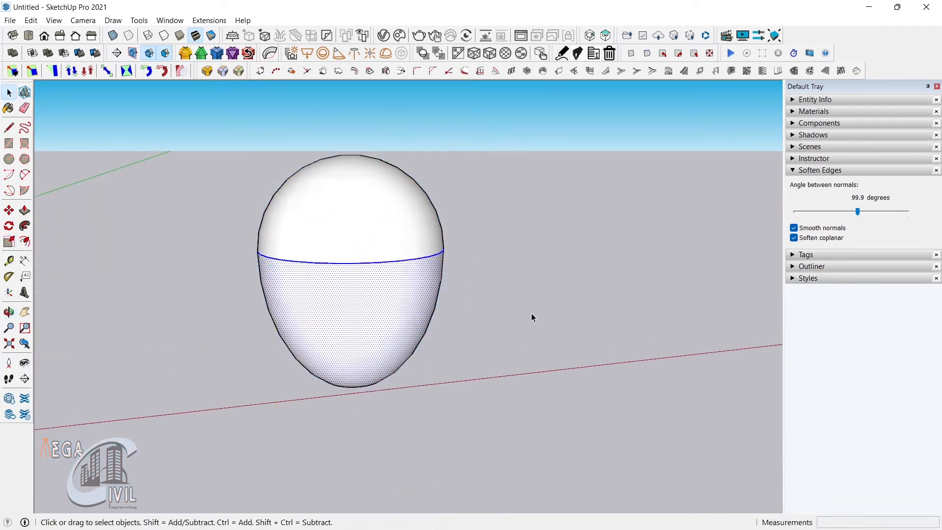
Delete the whole egg-shaped solid to clear the model
left_click(520, 311)
key("e")
mouse_move(353, 293)
middle_mouse_down()
mouse_move(429, 373)
mouse_move(488, 402)
mouse_move(275, 347)
mouse_move(479, 414)
middle_mouse_up()
key("space")
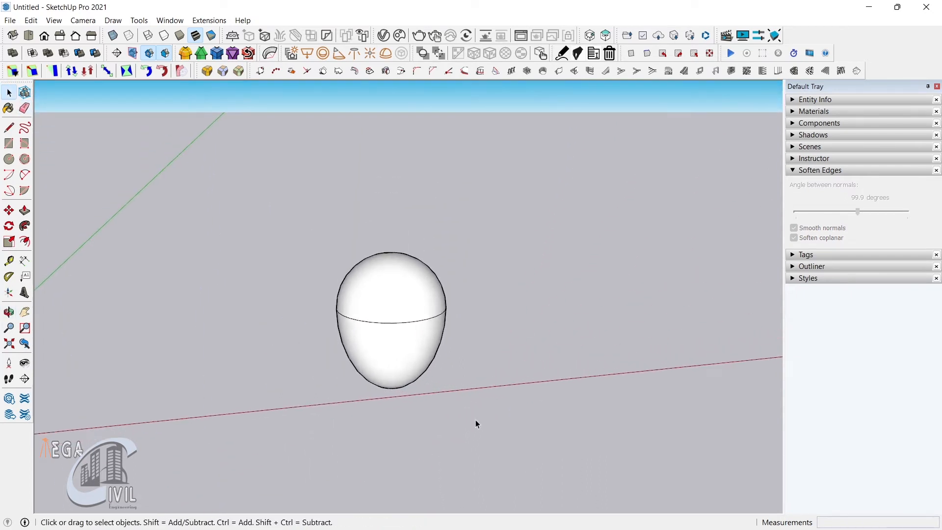
left_click_drag(282, 210, 522, 425)
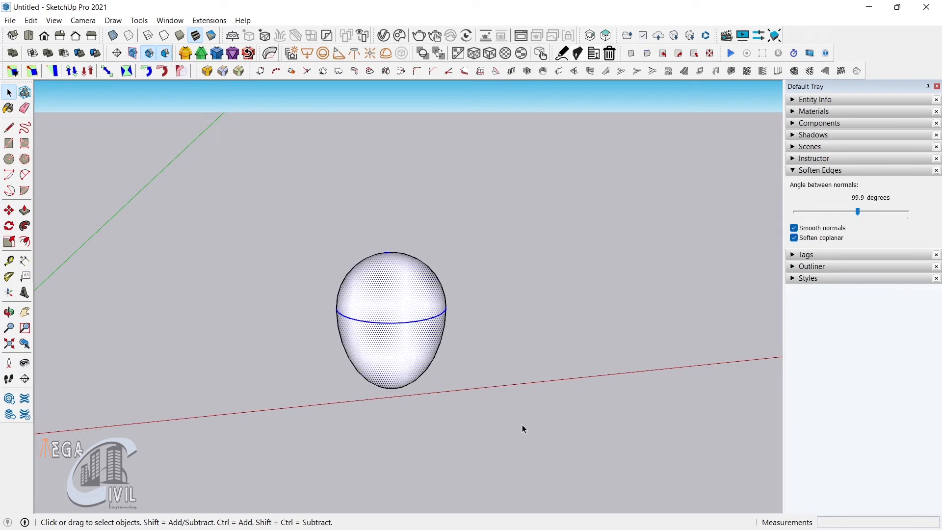
key("Delete")
Draw a 100-sided horizontal circle on the ground between the red and green axes
middle_click_drag(370, 420, 412, 357, "shift")
left_click(509, 348)
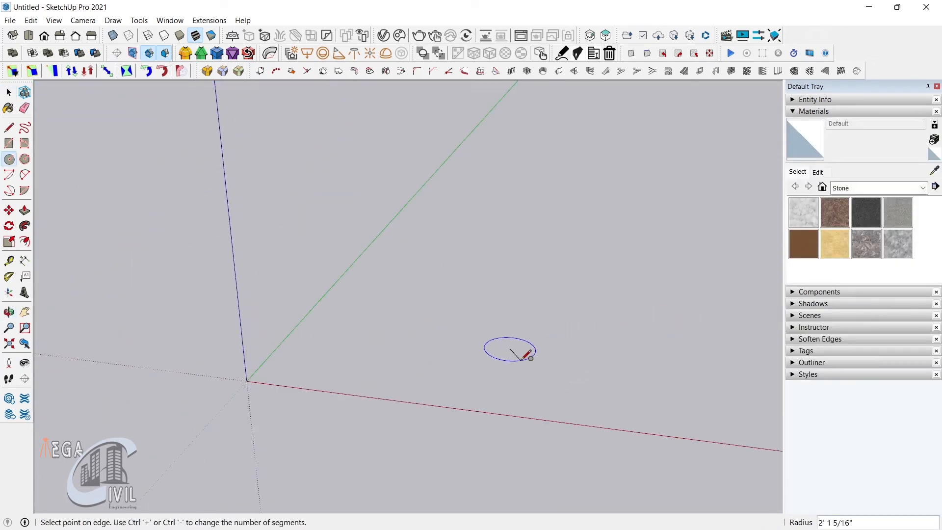
key("Escape")
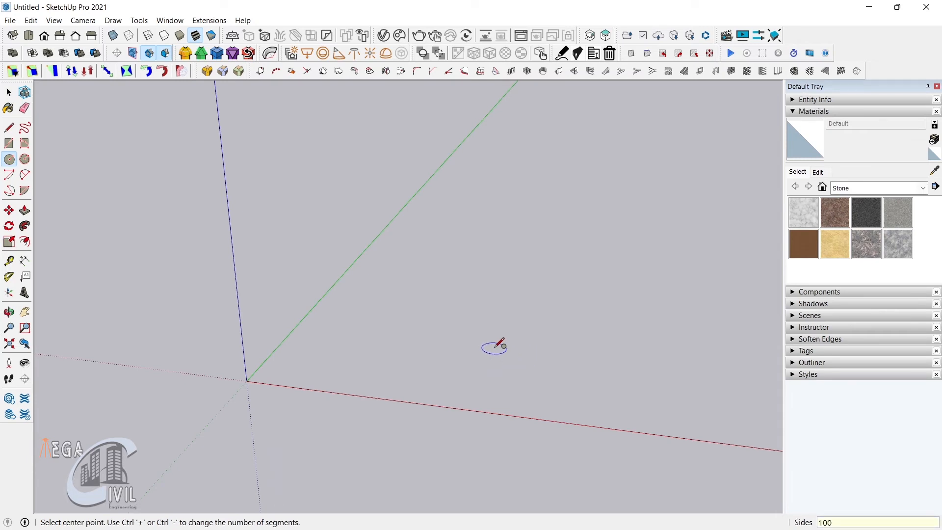
left_click(494, 348)
left_click(518, 363)
mouse_move(519, 363)
middle_mouse_down()
mouse_move(505, 406)
mouse_move(511, 376)
middle_mouse_up()
scroll(511, 370, "up", 5)
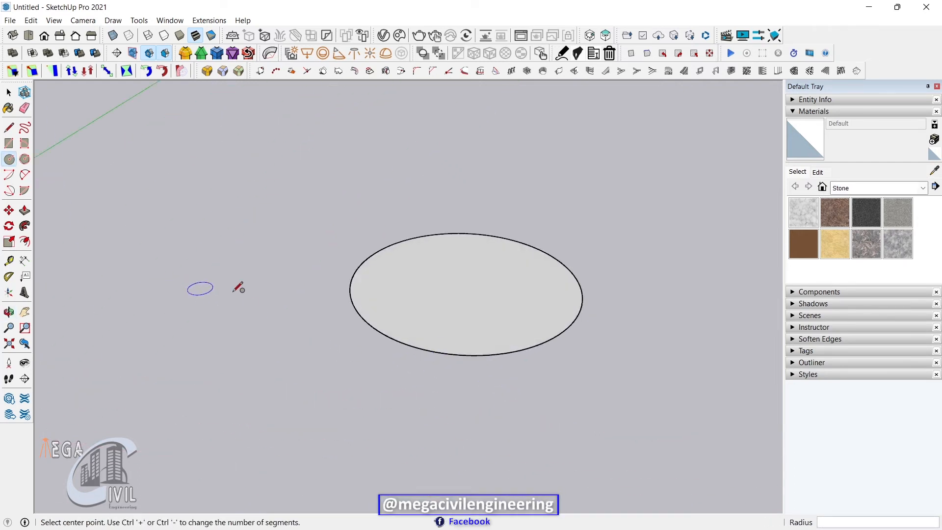
Draw an upright triangle from the circle's centre: a vertical line, a slope down to the circle's edge, and a line back to the centre
left_click(8, 128)
left_click(464, 285)
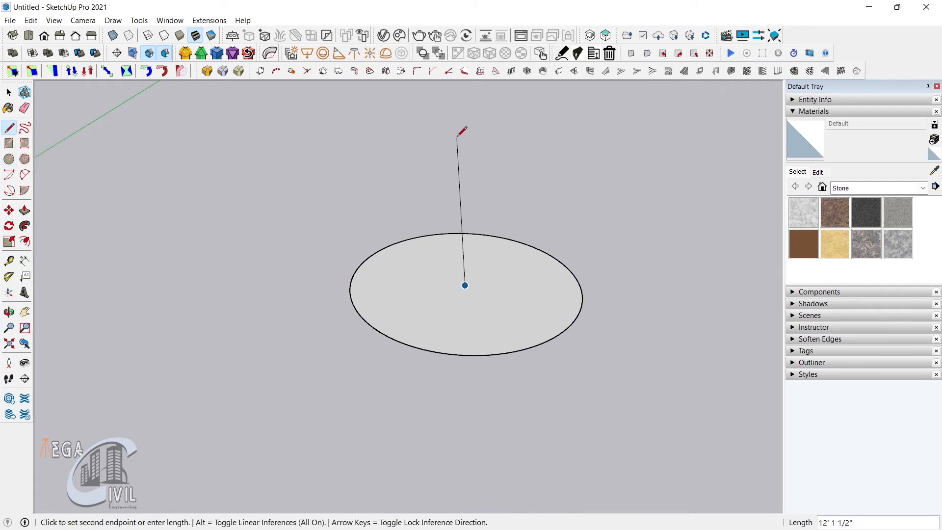
scroll(471, 128, "down", 1)
scroll(472, 123, "down", 1)
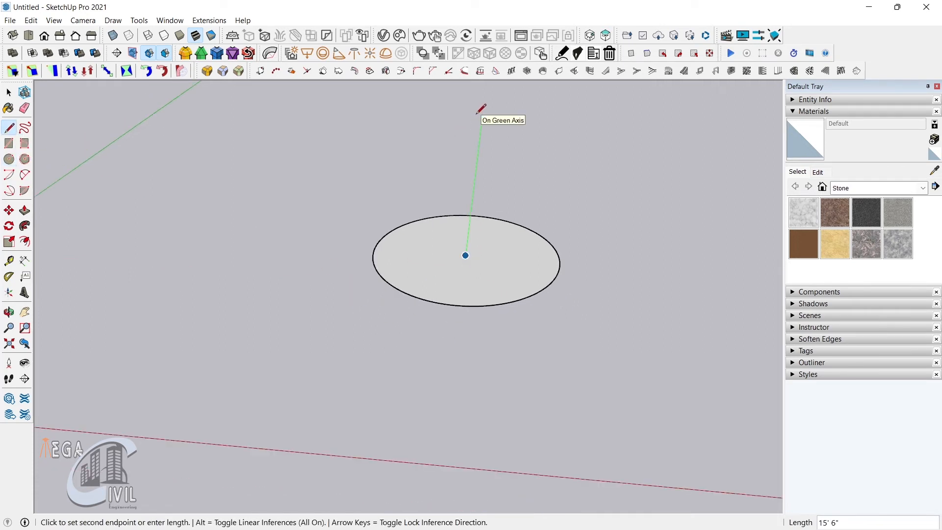
left_click(472, 111)
middle_click_drag(472, 111, 500, 223)
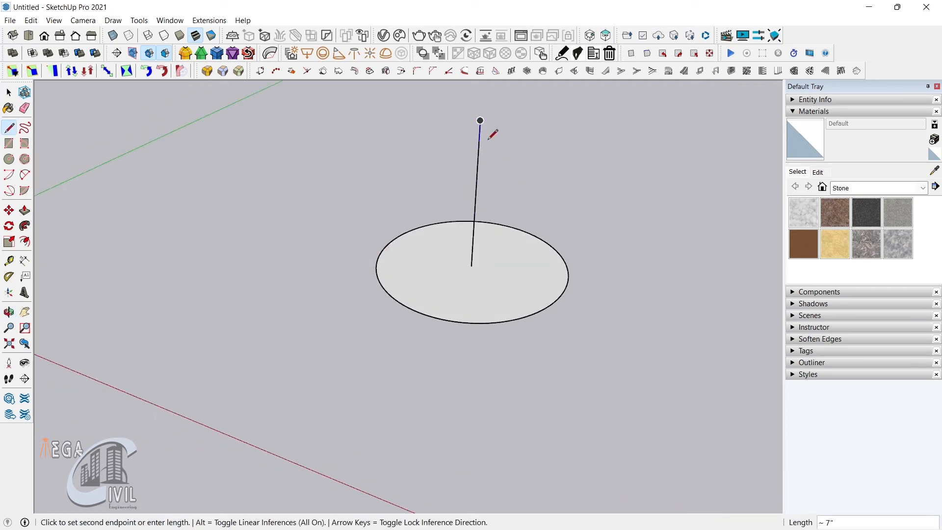
left_click(547, 307)
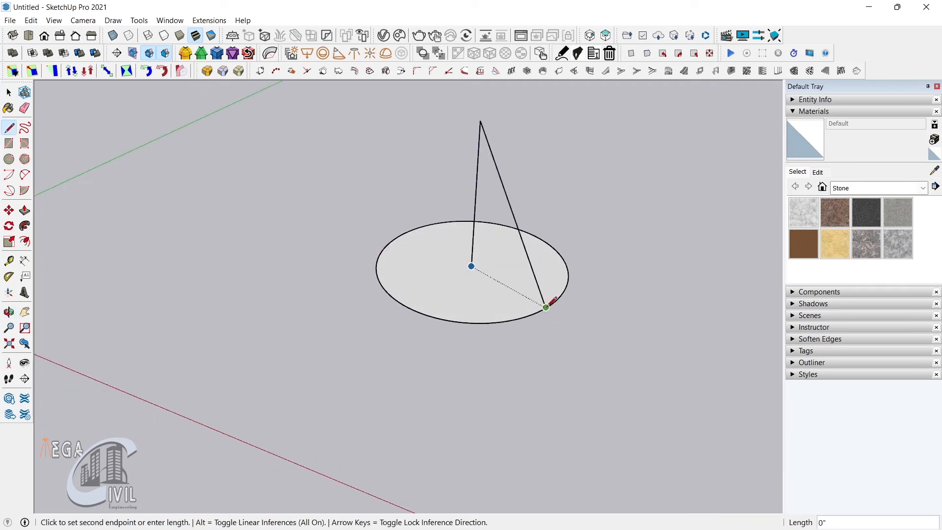
left_click(471, 267)
mouse_move(475, 260)
middle_mouse_down()
mouse_move(553, 296)
mouse_move(582, 295)
mouse_move(545, 335)
middle_mouse_up()
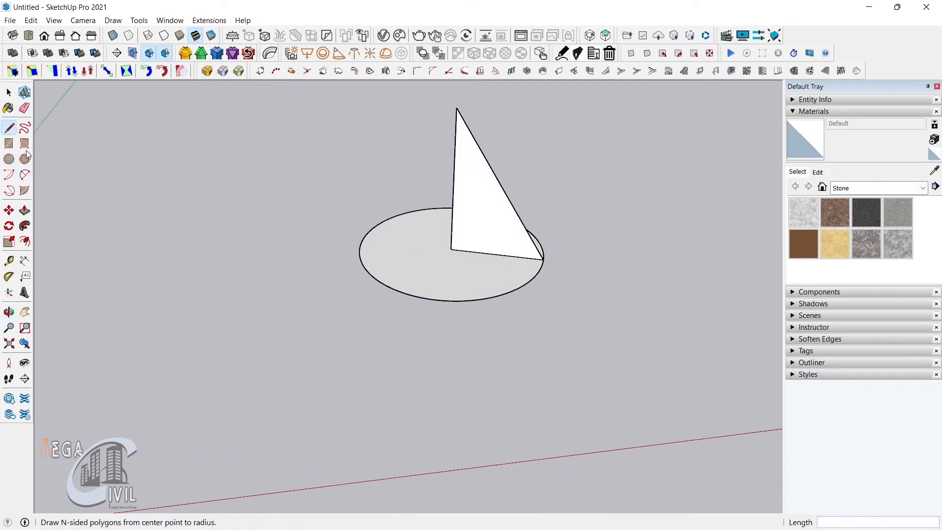
Sweep the upright triangle around the circle face with Follow Me to form a cone
key("space")
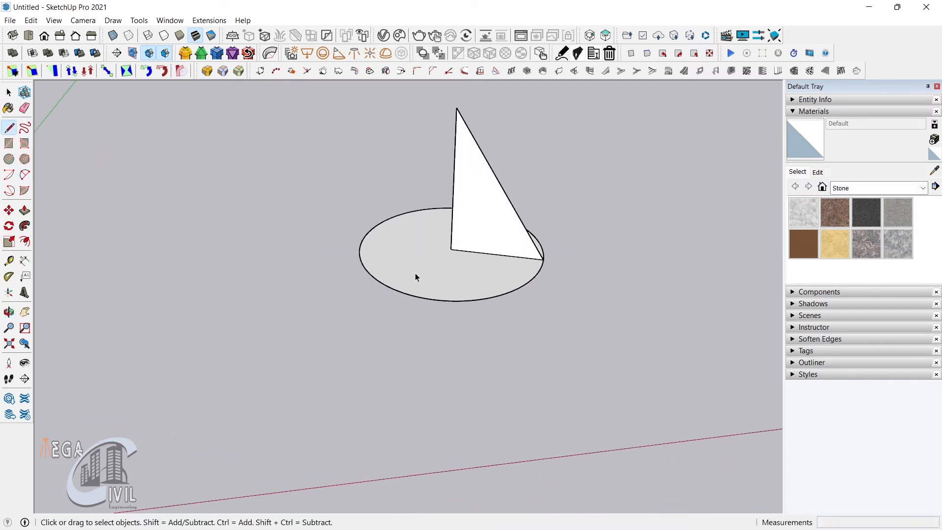
left_click(421, 269)
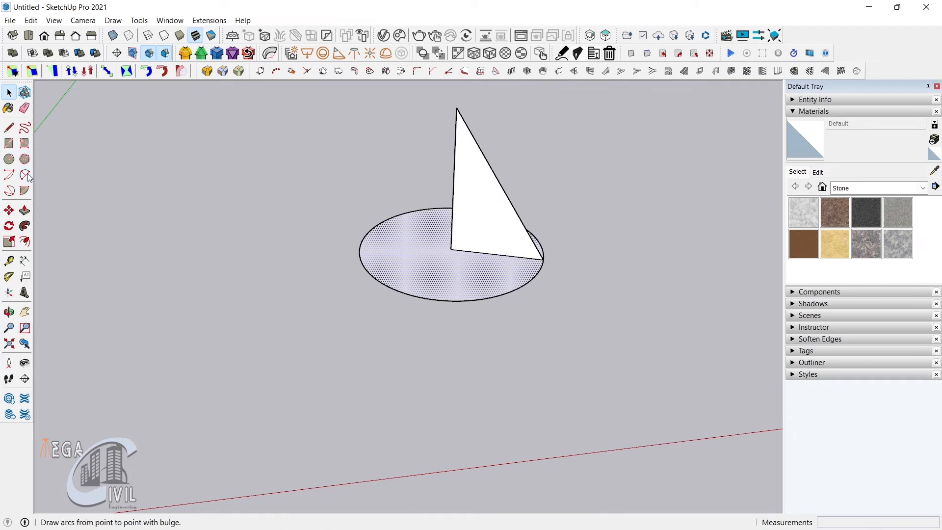
left_click(24, 225)
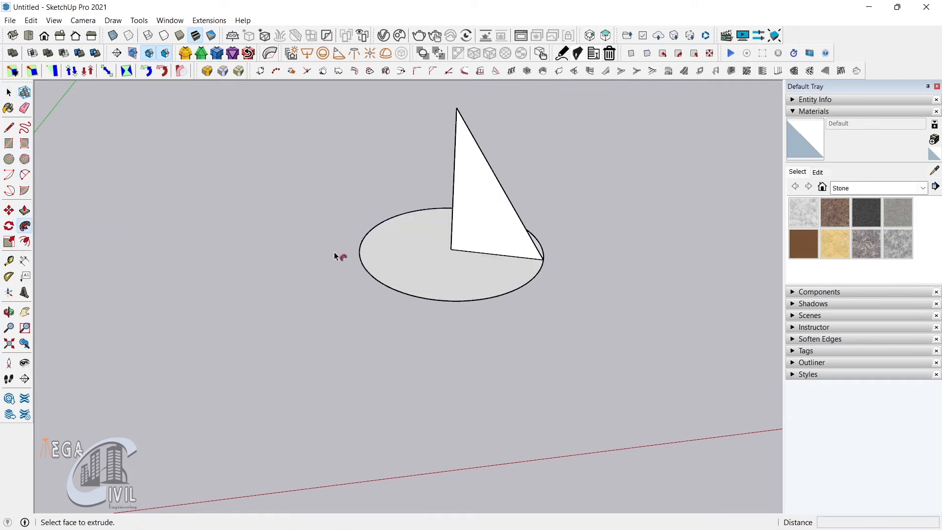
left_click(471, 233)
middle_click_drag(425, 291, 342, 245)
mouse_move(408, 280)
middle_mouse_down()
mouse_move(439, 269)
mouse_move(360, 255)
mouse_move(412, 285)
mouse_move(399, 288)
middle_mouse_up()
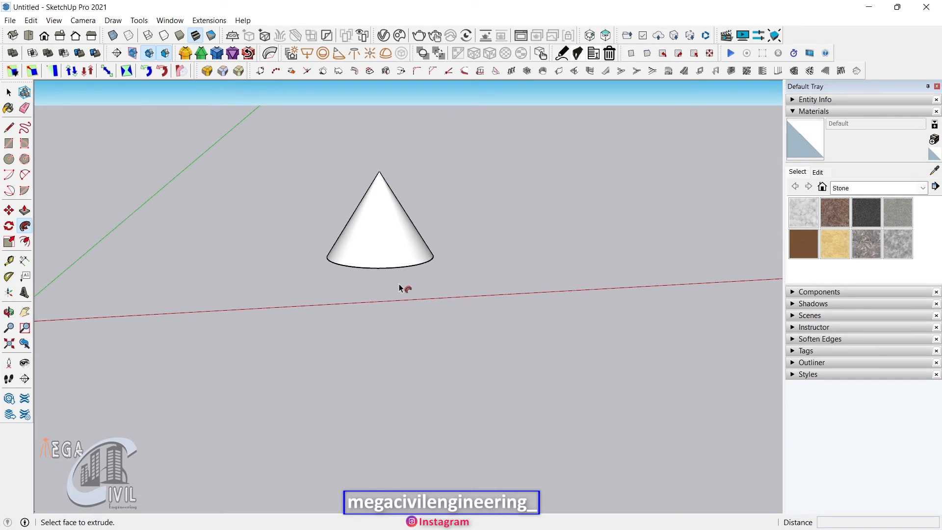
Delete the whole cone to clear the model
key("space")
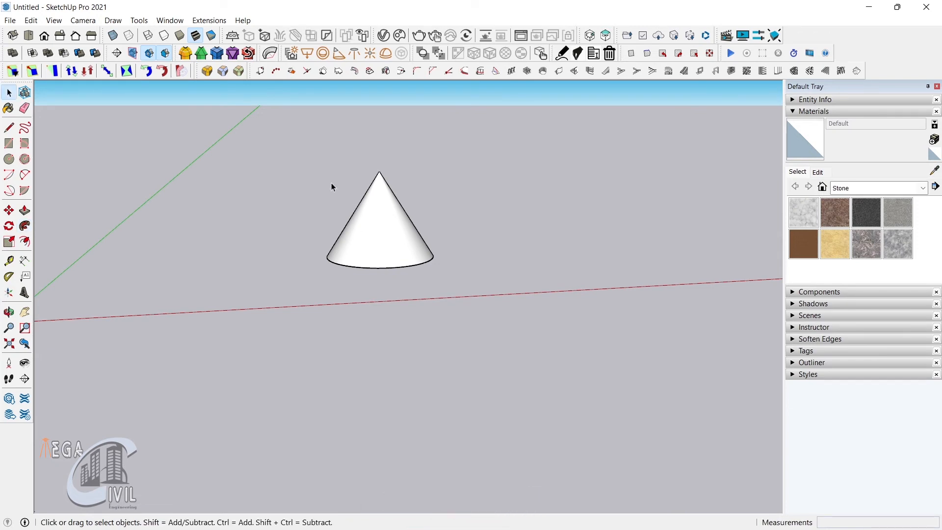
mouse_move(240, 112)
left_mouse_down()
mouse_move(428, 246)
mouse_move(526, 289)
left_mouse_up()
key("Delete")
Draw a 100-sided horizontal circle on the ground between the red and green axes
mouse_move(321, 311)
middle_mouse_down()
mouse_move(306, 310)
mouse_move(307, 361)
middle_mouse_up()
scroll(329, 353, "down", 5)
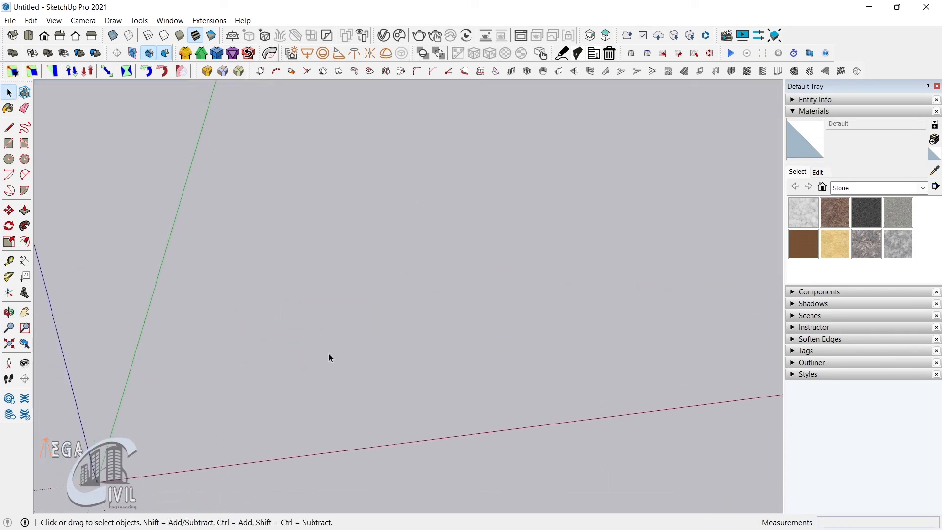
left_click(10, 159)
left_click(438, 285)
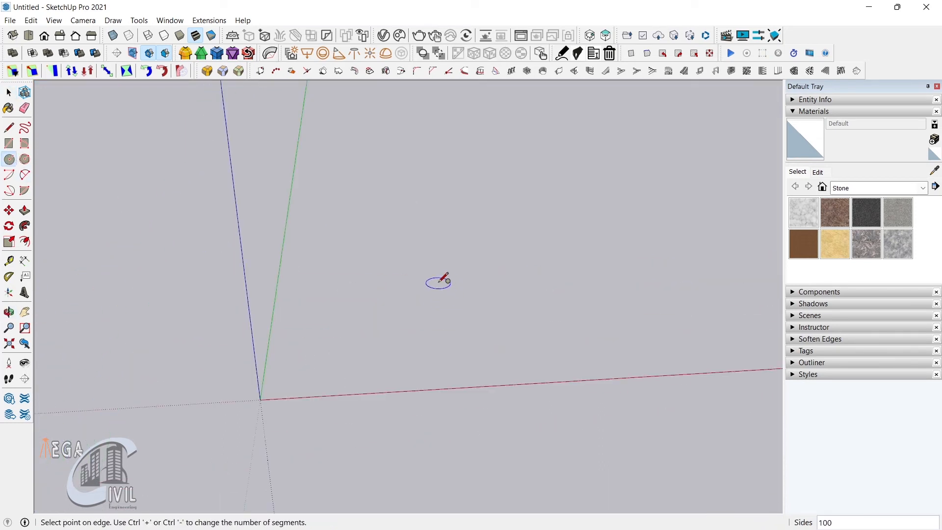
left_click(468, 310)
middle_click_drag(468, 310, 467, 381)
Divide the circle's edge into five equal arcs
key("space")
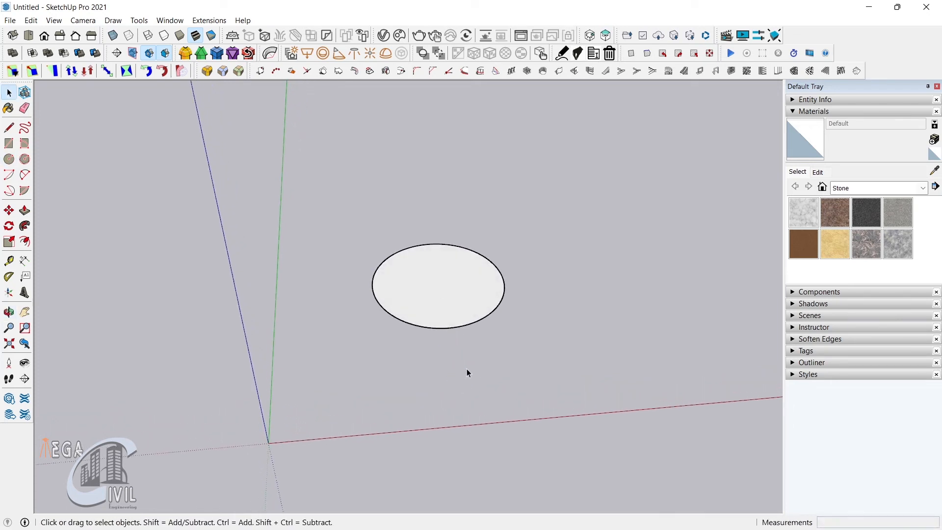
left_click(455, 328)
right_click(454, 328)
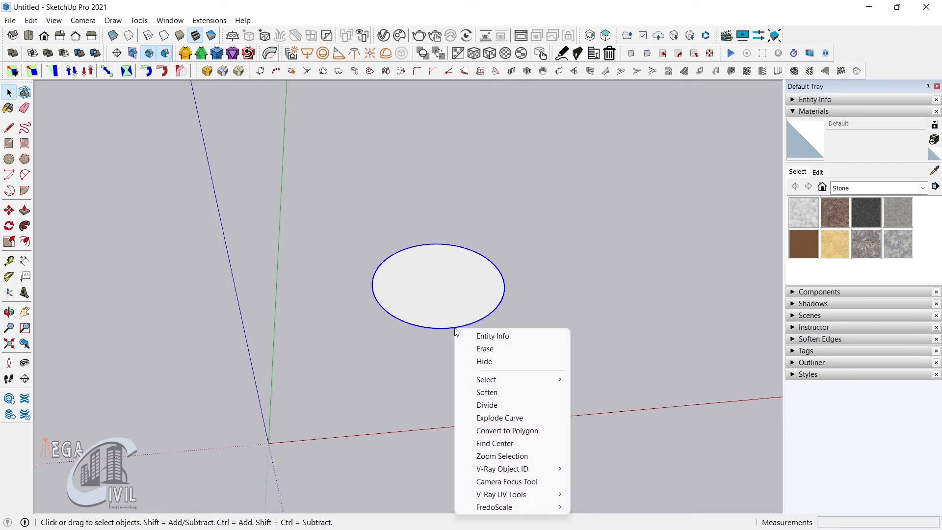
left_click(495, 405)
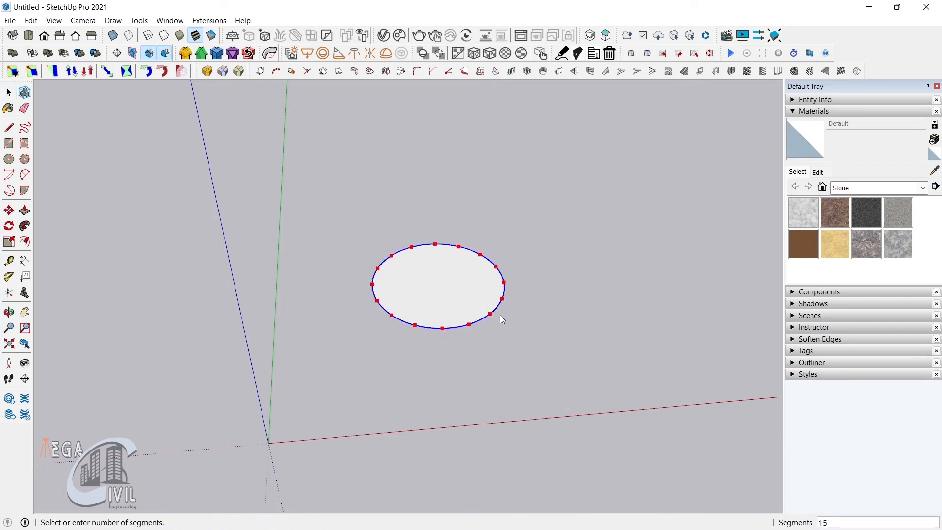
left_click(502, 290)
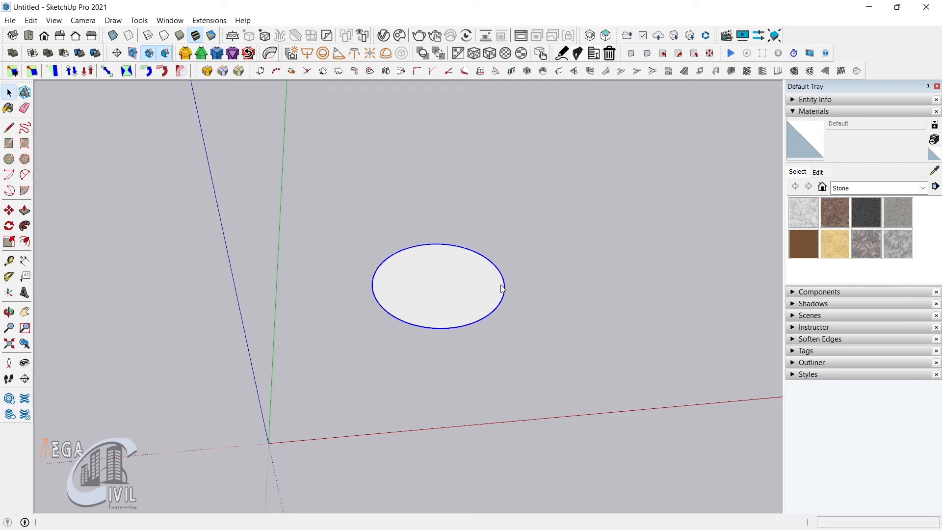
left_click(477, 333)
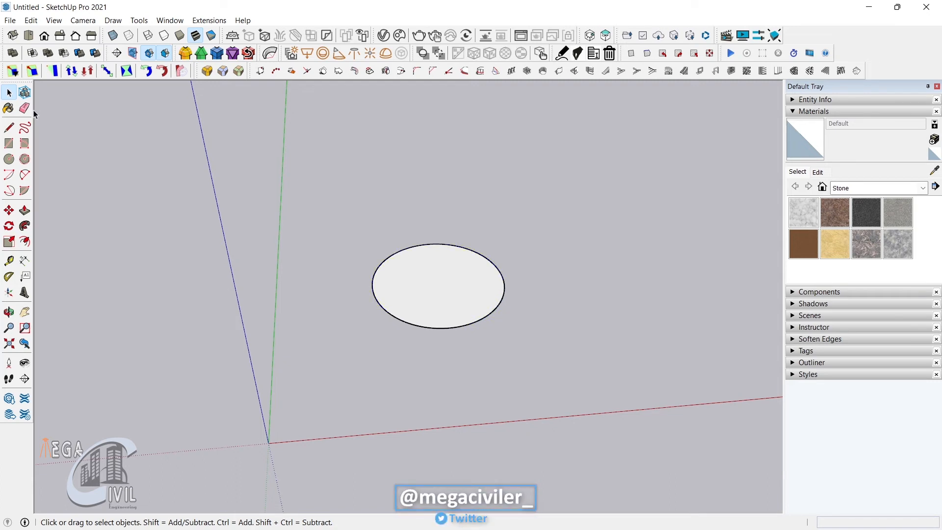
left_click(8, 128)
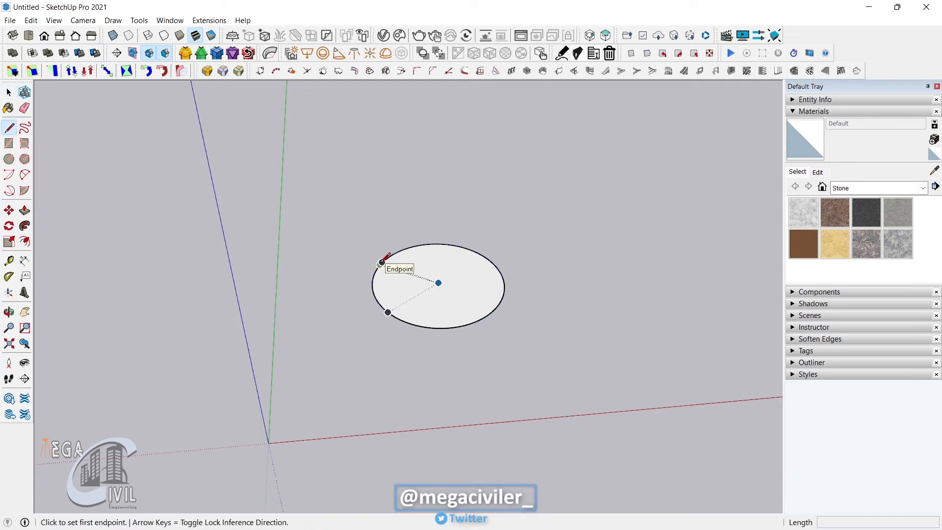
key("space")
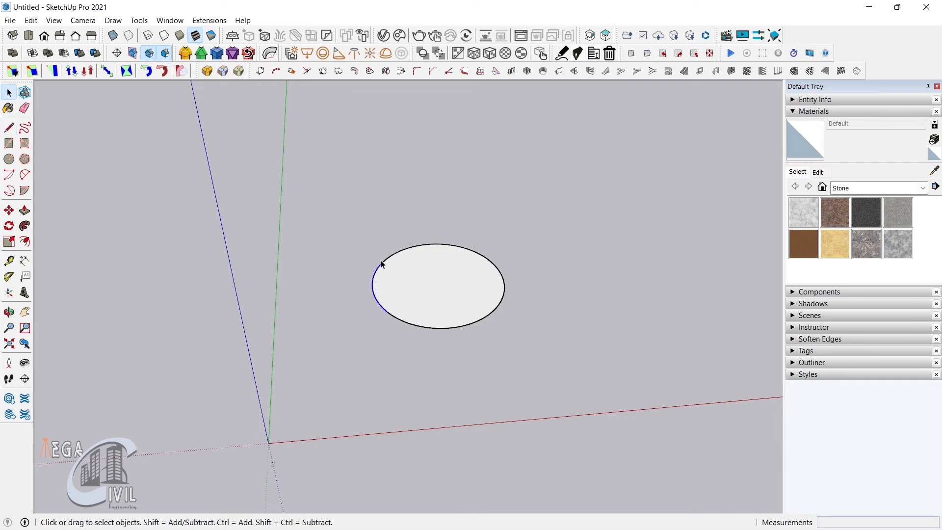
key("l")
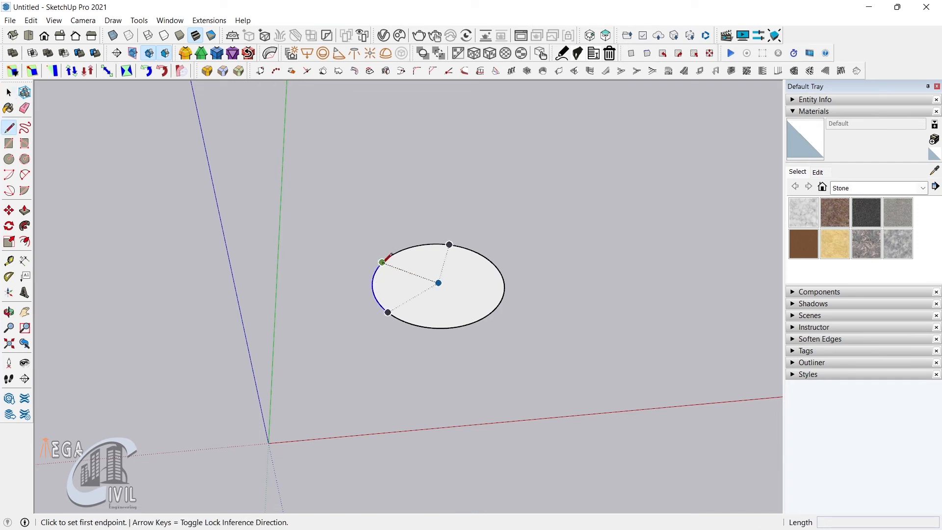
scroll(383, 261, "up", 3)
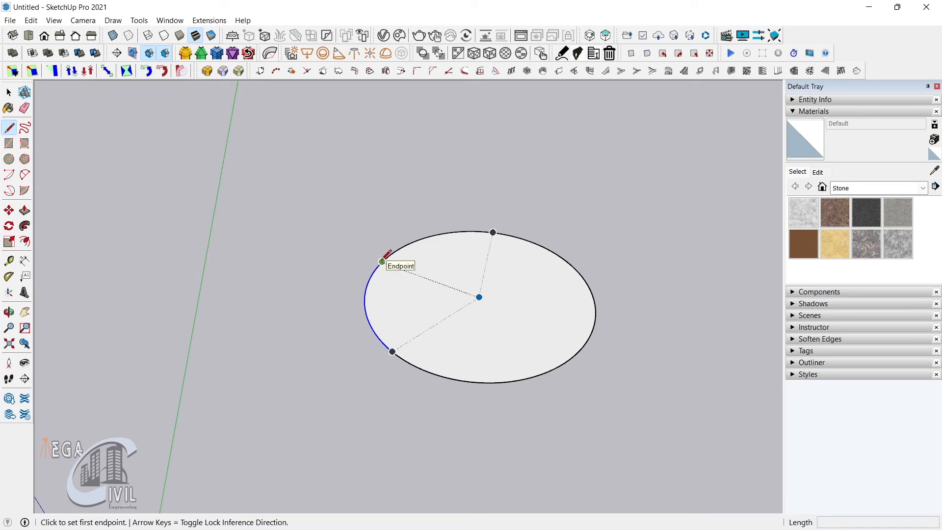
left_click(382, 261)
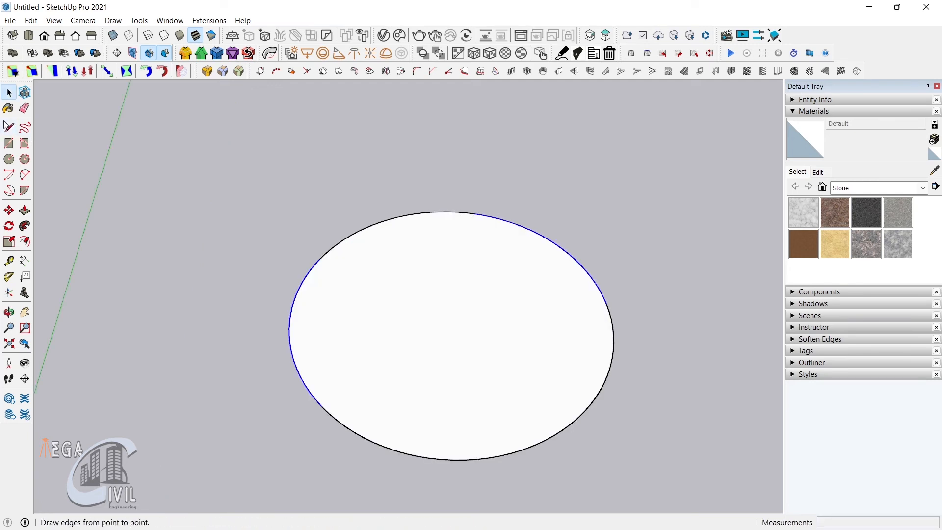
Draw a five-pointed star inside the circle with five straight lines, each joining every second arc endpoint
left_click(8, 129)
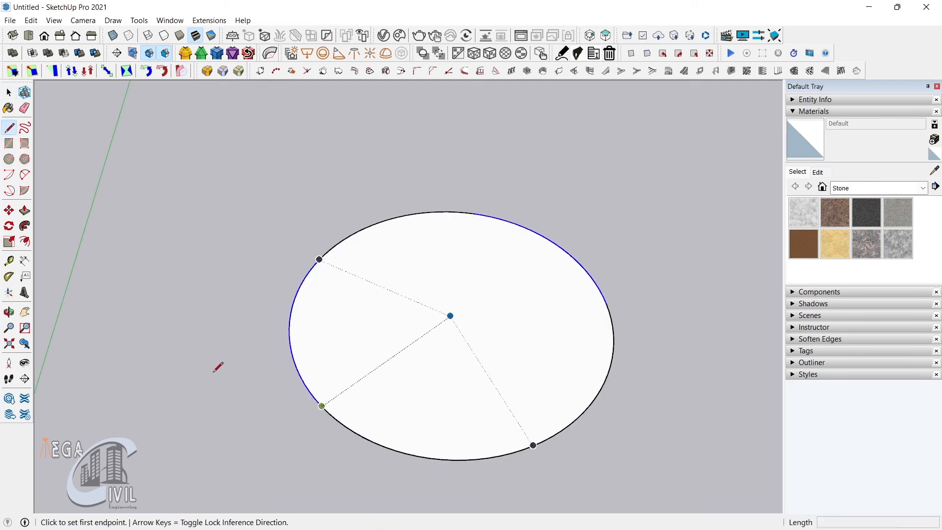
left_click(319, 258)
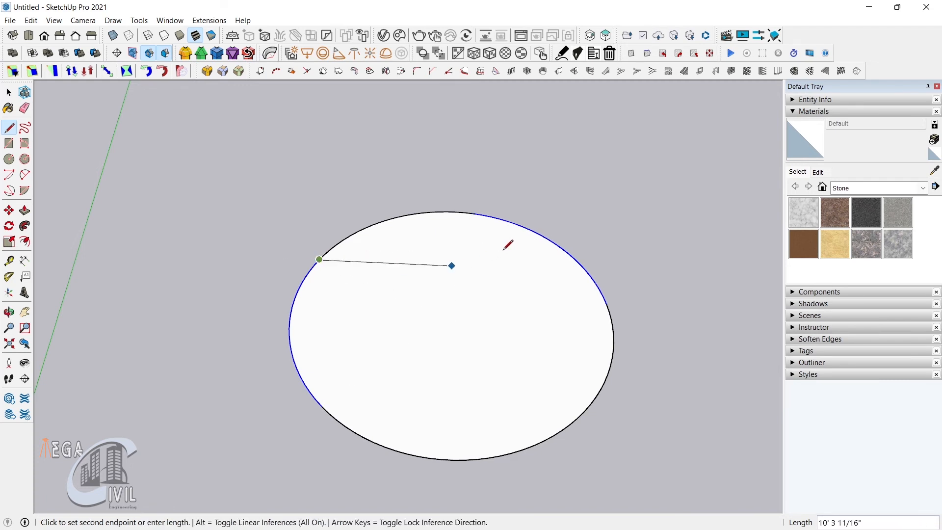
left_click(607, 304)
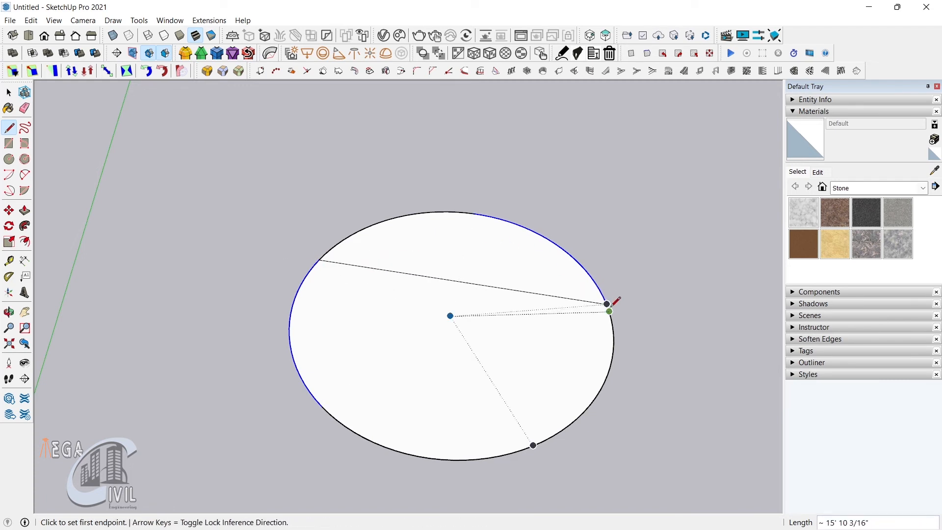
left_click(607, 304)
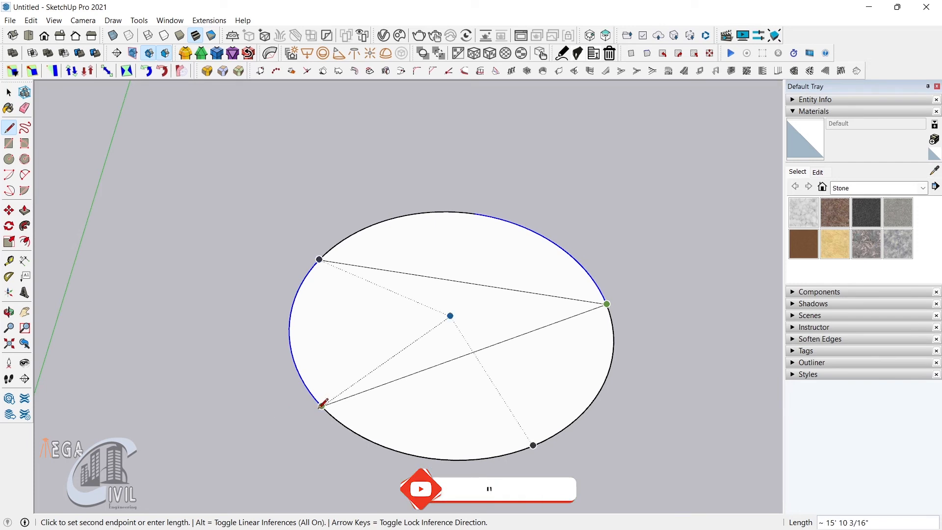
left_click(323, 406)
left_click(322, 405)
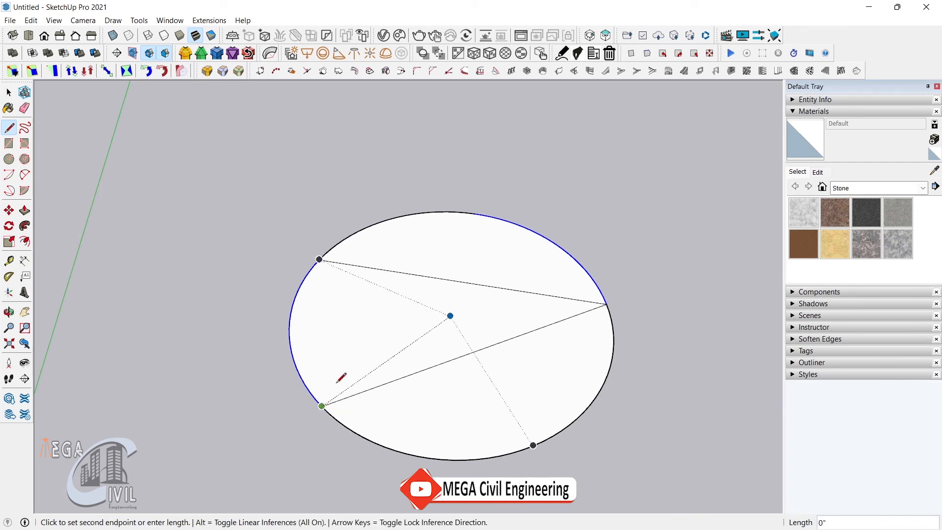
left_click(478, 212)
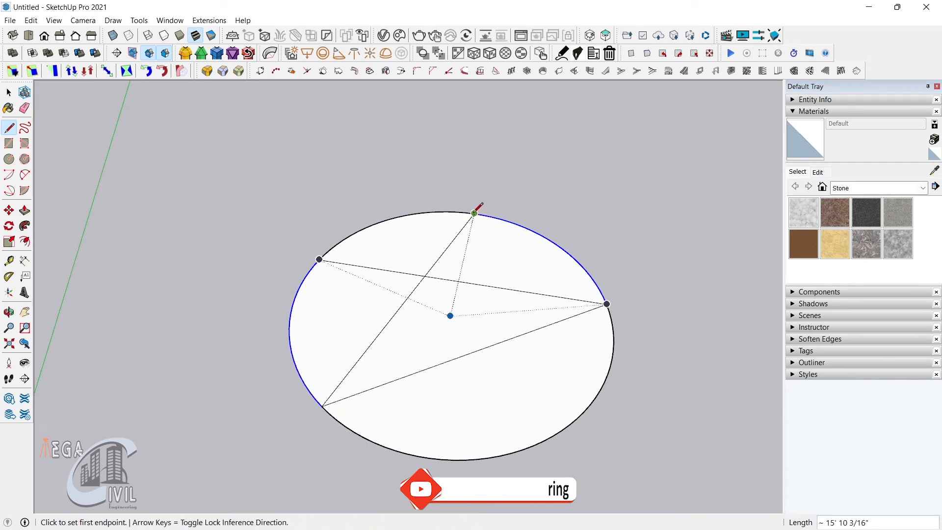
left_click(474, 214)
left_click(533, 444)
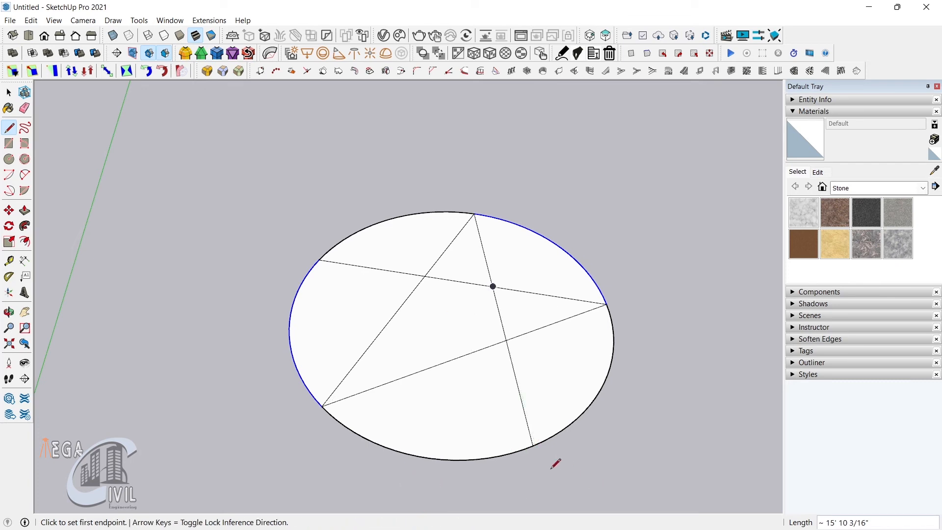
left_click(534, 444)
left_click(319, 259)
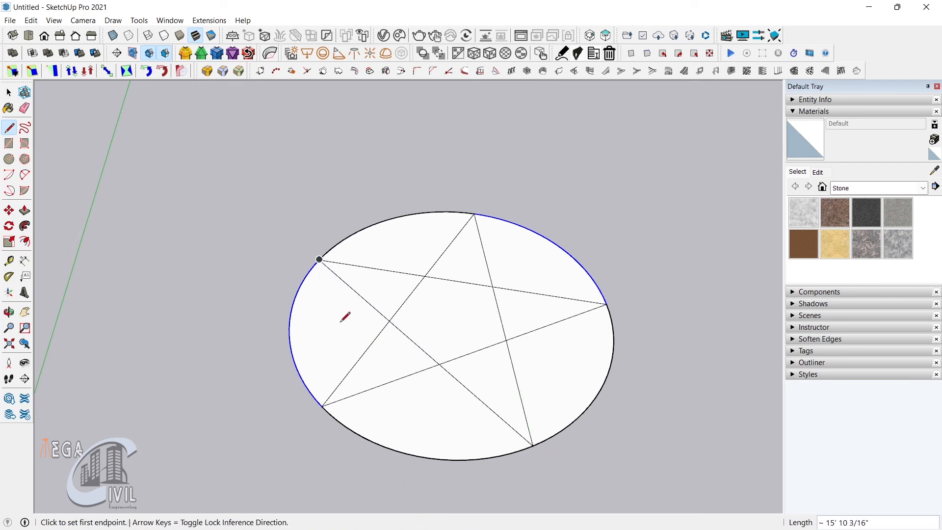
middle_click_drag(421, 287, 417, 389)
key("space")
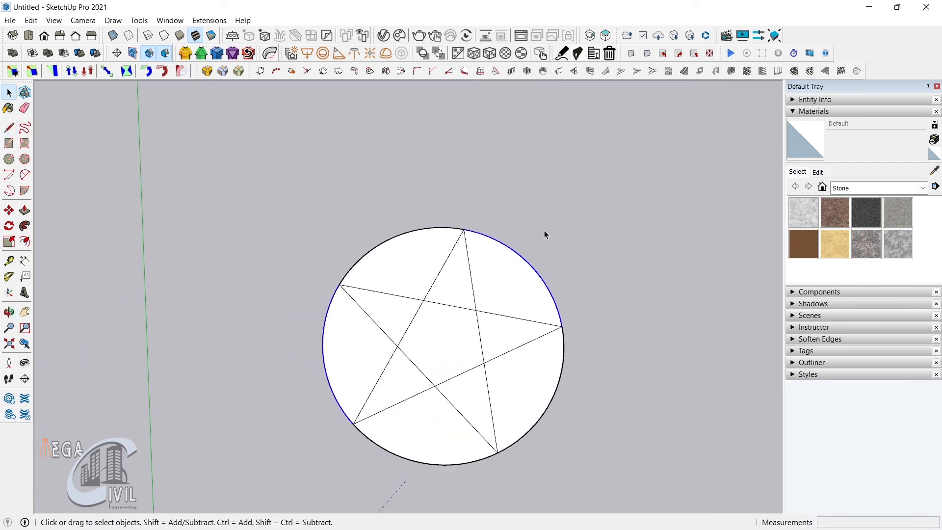
Erase the five circle arcs outside the star so only the star shape is left
scroll(462, 306, "down", 2)
middle_click_drag(454, 361, 434, 260, "shift")
scroll(326, 202, "up", 2)
middle_click_drag(324, 199, 322, 191)
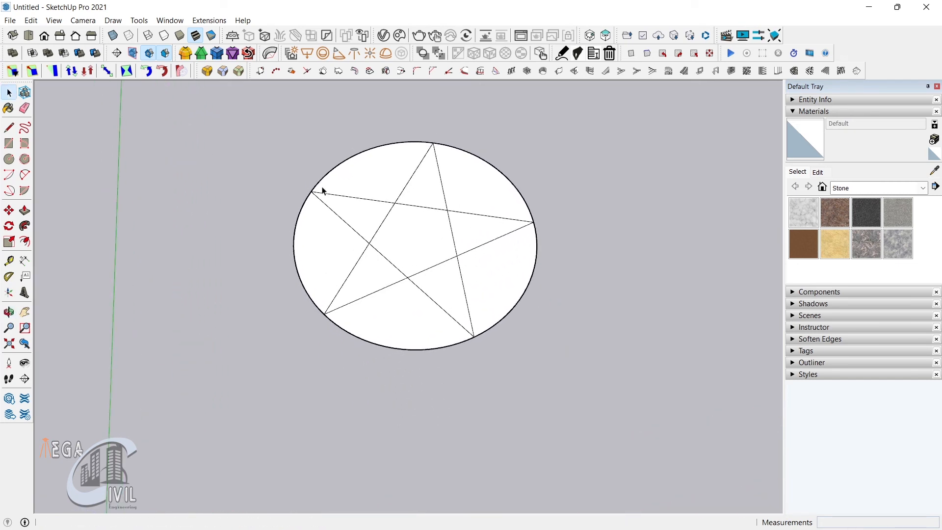
key("e")
left_click(327, 171)
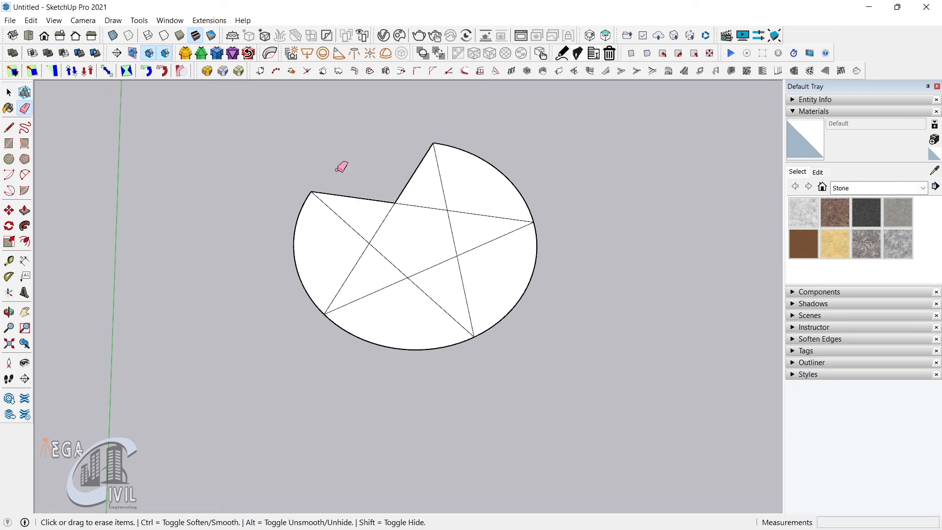
left_click(482, 159)
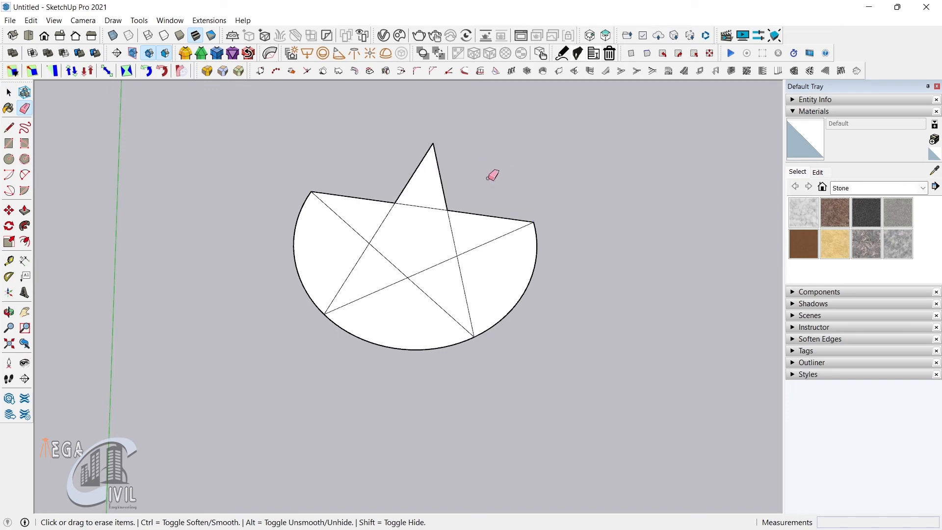
left_click(532, 282)
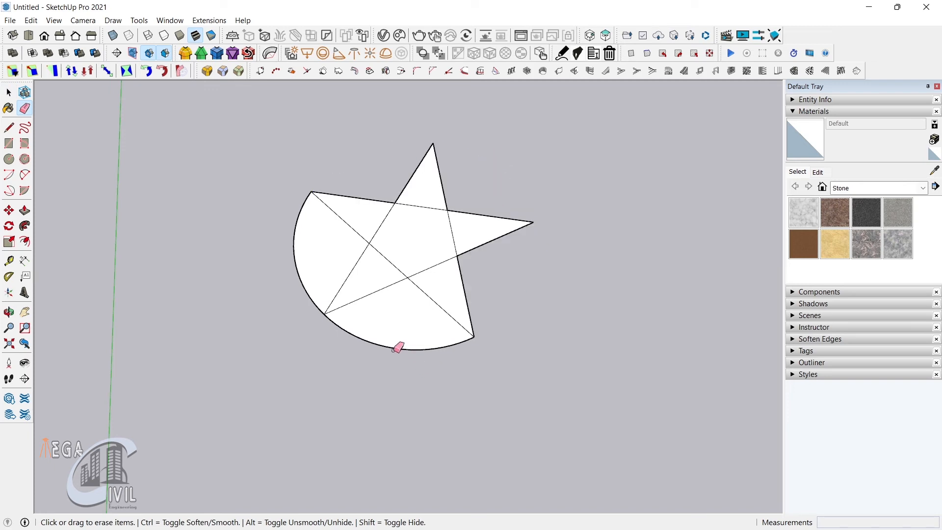
left_click(379, 344)
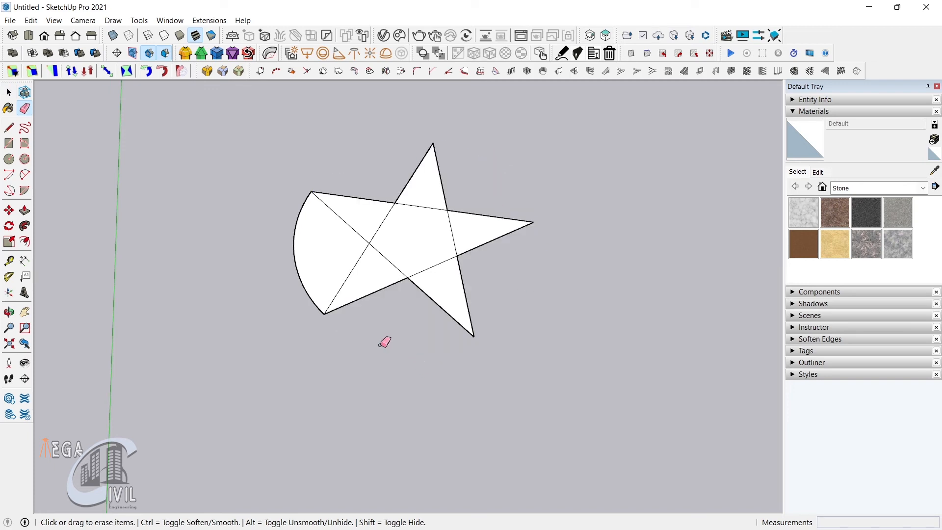
left_click(295, 266)
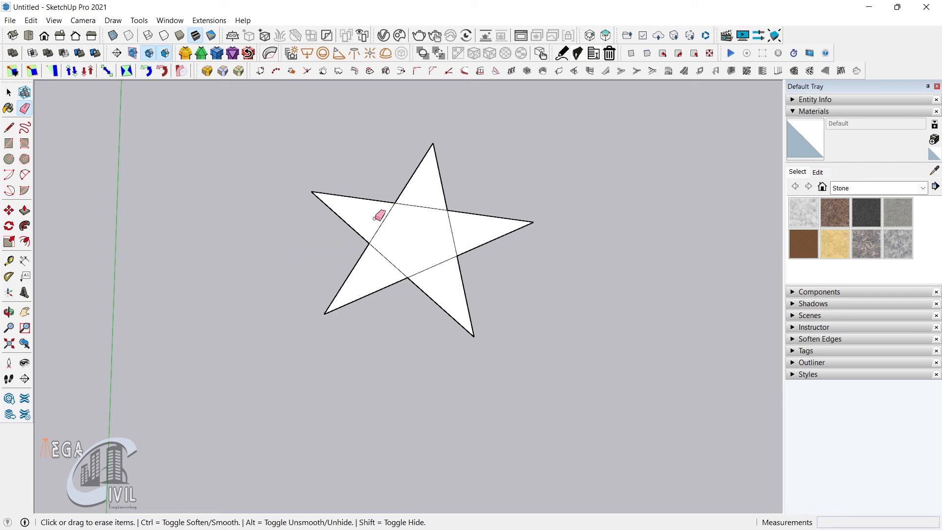
Erase the five inner crossing edges of the star to leave one single star face
left_click_drag(375, 219, 391, 248)
left_click_drag(455, 232, 417, 366)
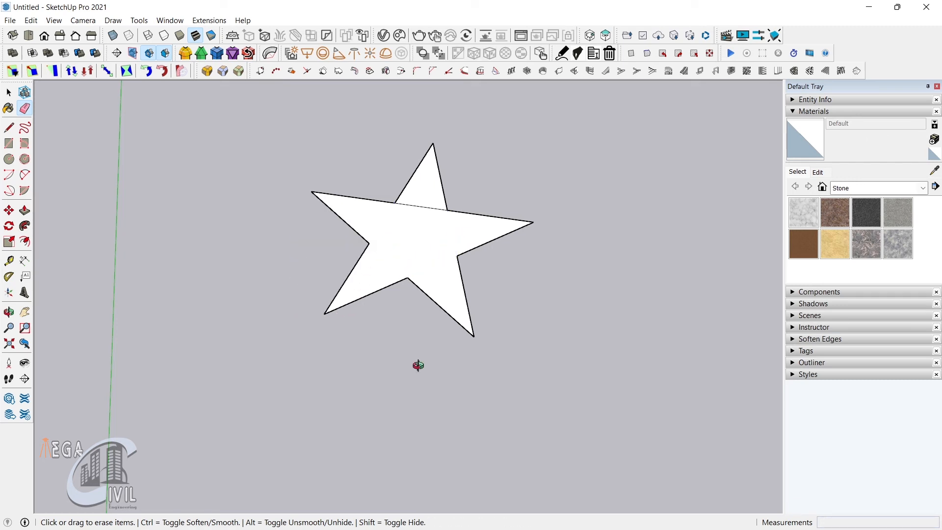
middle_click_drag(417, 366, 429, 237)
left_click(429, 216)
Draw two crossing lines on the star face, each joining a tip to its opposite inner corner, to locate the center
mouse_move(429, 410)
middle_mouse_down()
mouse_move(432, 309)
mouse_move(380, 385)
mouse_move(386, 329)
mouse_move(381, 391)
mouse_move(391, 352)
middle_mouse_up()
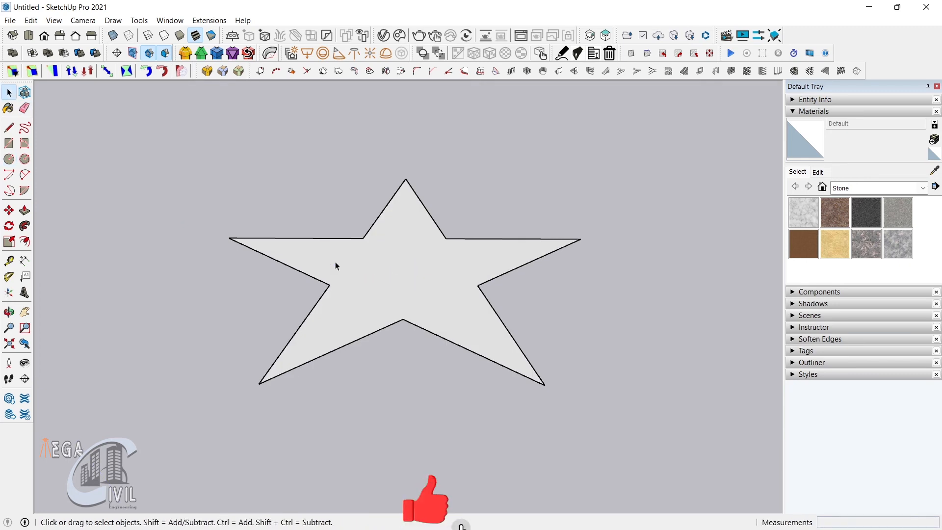
left_click(10, 130)
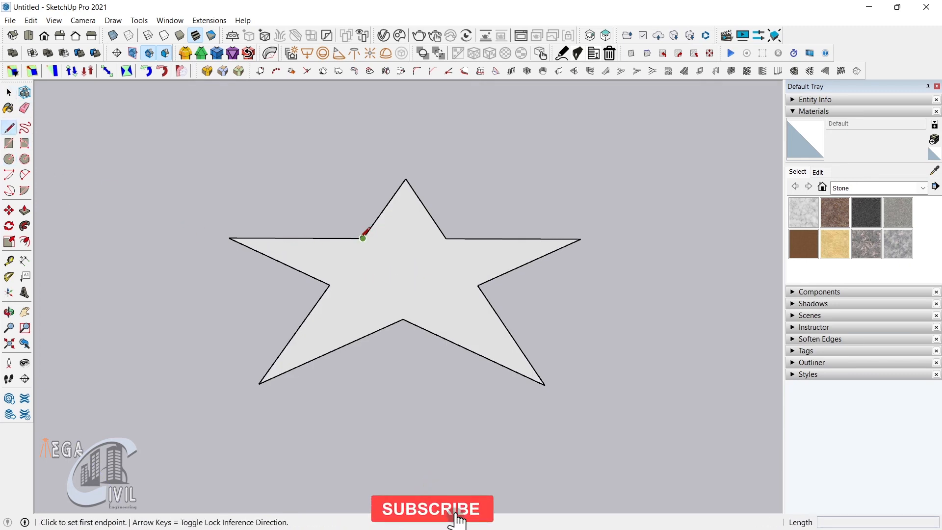
left_click(363, 239)
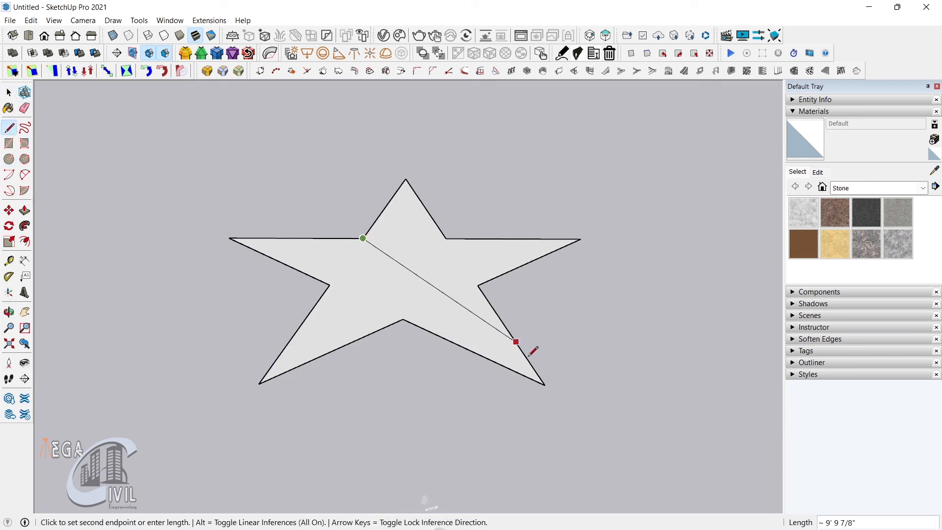
left_click(541, 382)
left_click(402, 319)
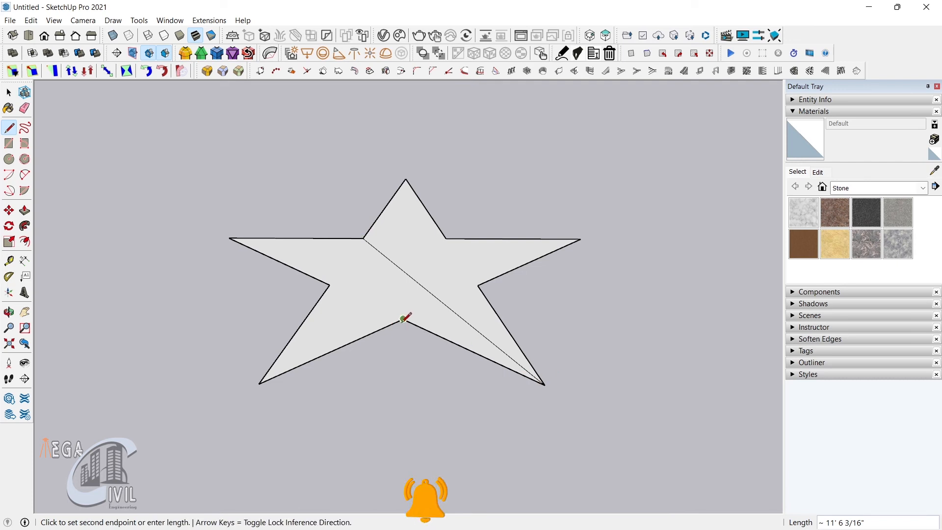
left_click(405, 177)
Draw a vertical line along the blue axis upward from the crossing point at the star's center
middle_click_drag(406, 258, 396, 295)
left_click(405, 276)
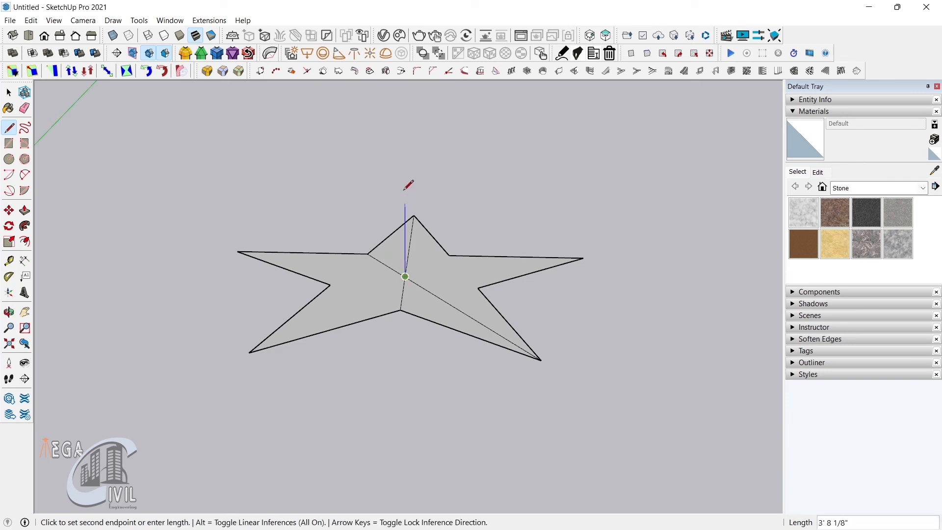
left_click(407, 142)
middle_click_drag(417, 294, 432, 416)
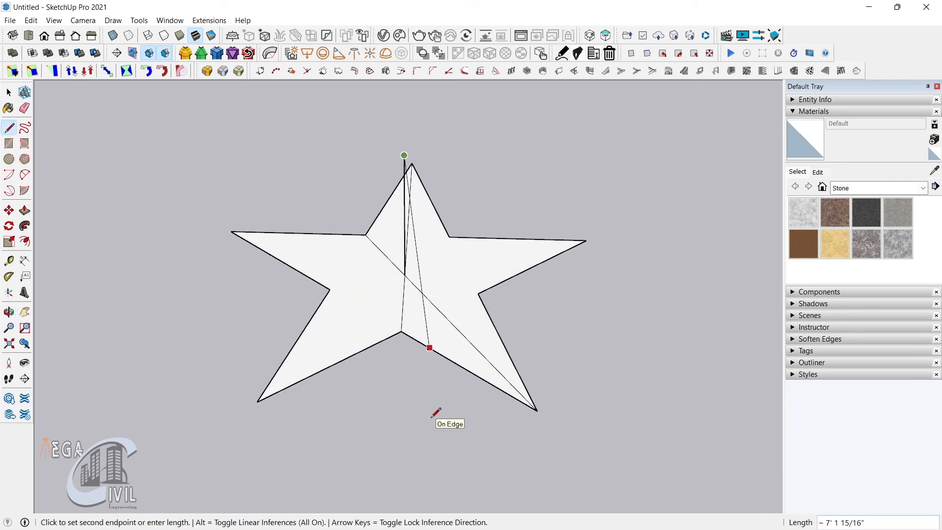
key("space")
Erase the crossing helper lines on the star face, keeping the outline and the vertical center line
key("e")
left_click(392, 261)
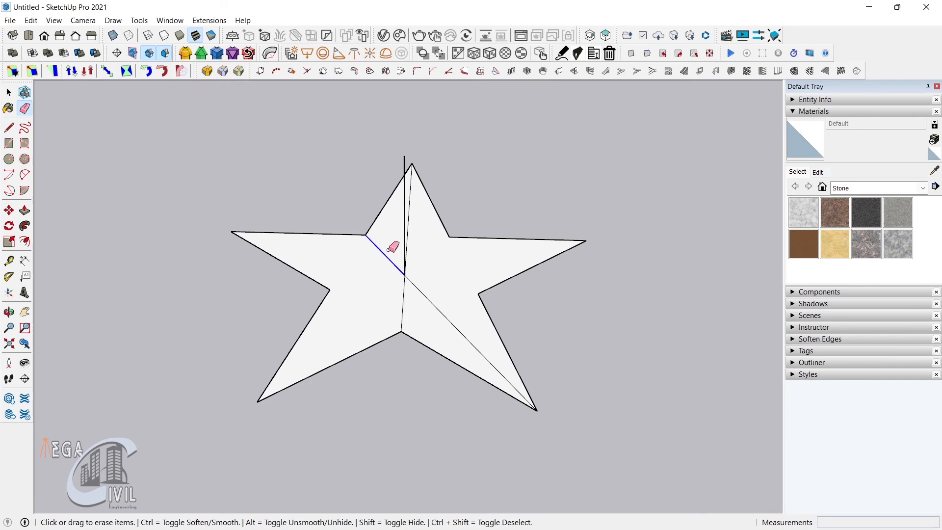
middle_click_drag(434, 259, 171, 242)
left_click(447, 261)
left_click(356, 303)
mouse_move(355, 288)
left_mouse_down()
mouse_move(414, 326)
mouse_move(400, 361)
left_mouse_up()
mouse_move(400, 362)
middle_mouse_down()
mouse_move(402, 340)
mouse_move(407, 444)
middle_mouse_up()
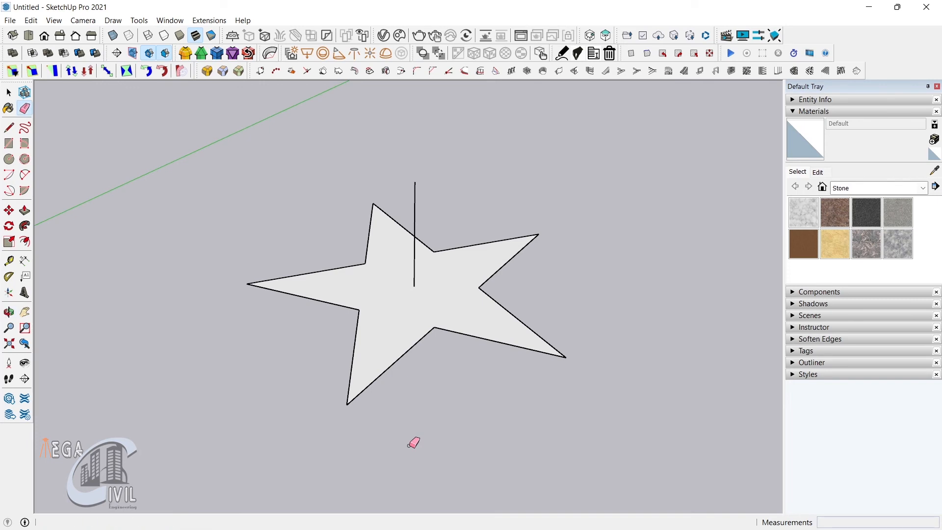
Connect the top of the vertical line to one star tip and its neighboring inner corner to form the first sloping face
key("l")
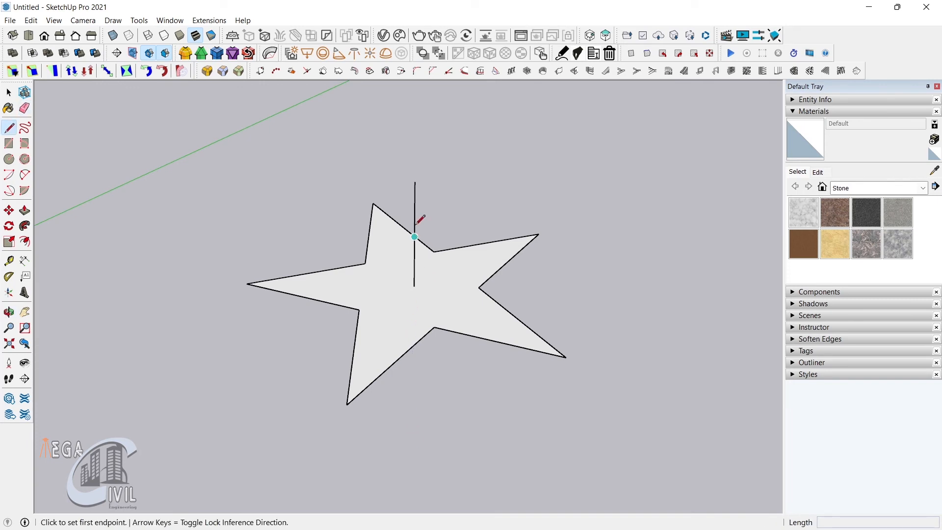
left_click(415, 182)
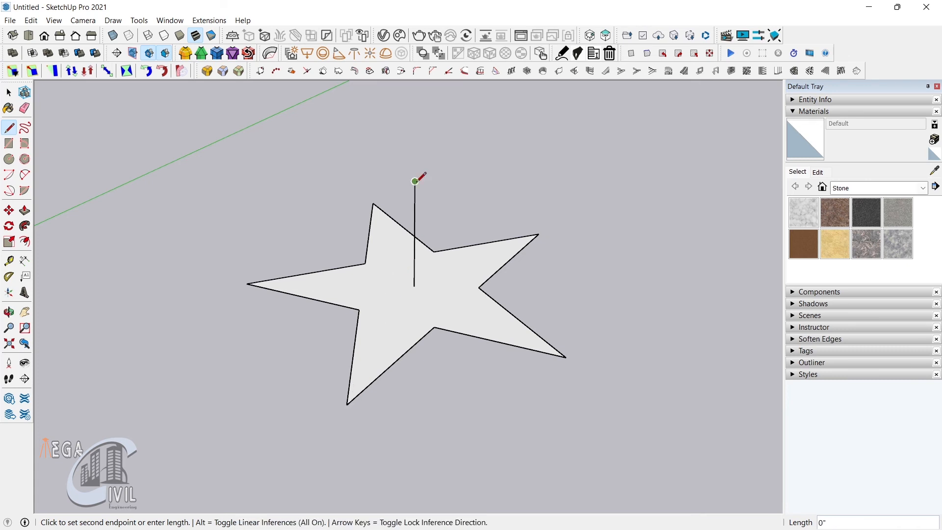
left_click(347, 404)
middle_click_drag(347, 404, 395, 263)
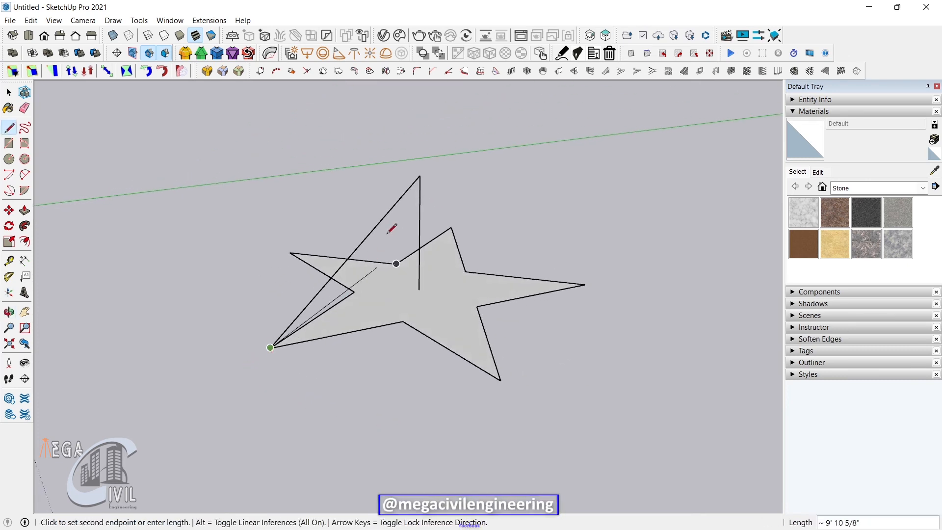
key("space")
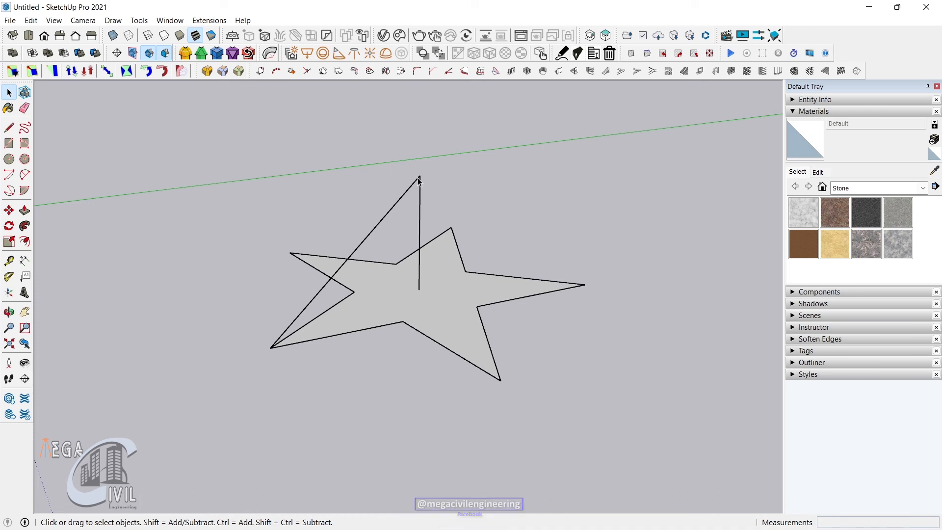
key("l")
left_click(420, 175)
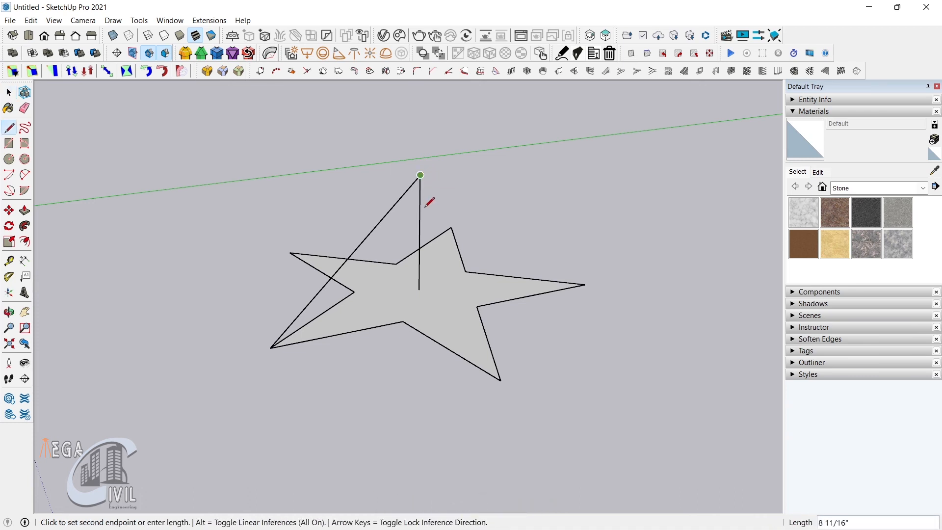
left_click(403, 321)
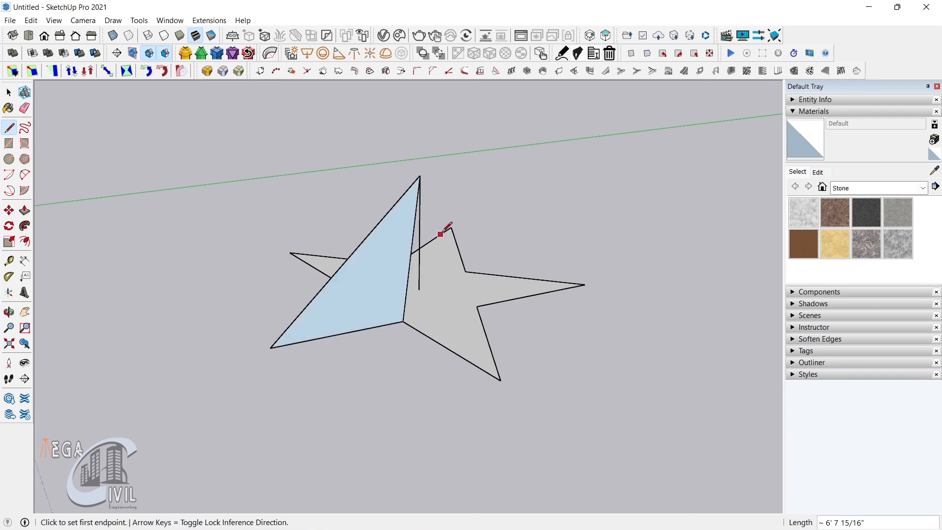
Draw lines from the apex to the next star tips and inner corners, forming further sloping faces around the star
middle_click_drag(440, 234, 385, 221)
left_click(425, 177)
left_click(441, 379)
middle_click_drag(441, 375, 290, 344)
left_click(437, 180)
left_click(412, 326)
left_click(437, 180)
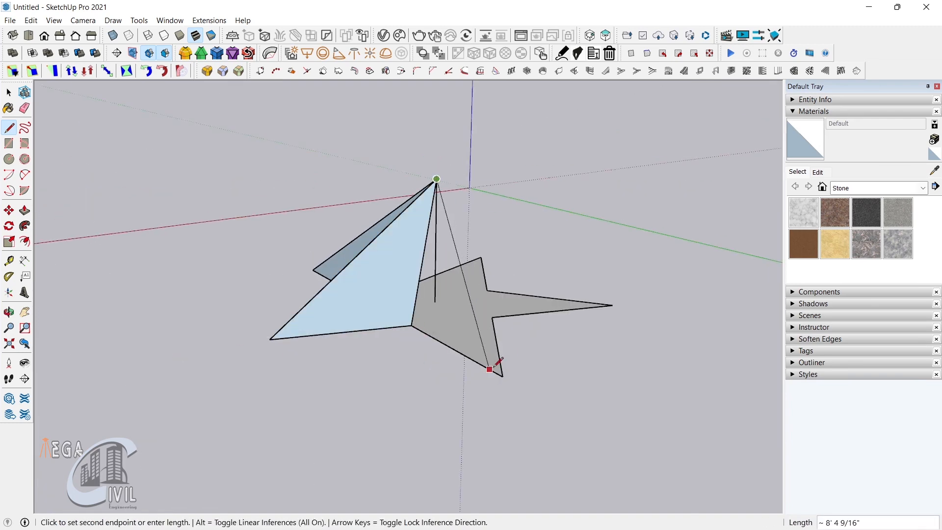
left_click(495, 366)
middle_click_drag(495, 366, 428, 307)
left_click(501, 424)
middle_click_drag(500, 423, 338, 297)
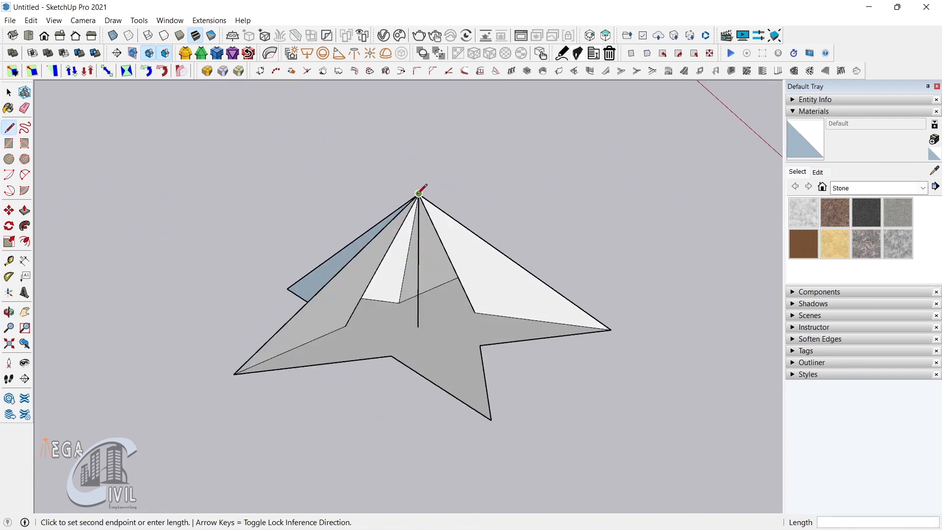
Connect the apex to the last three open corners of the star to close the remaining sloping faces
left_click(418, 195)
left_click(393, 356)
left_click(419, 195)
left_click(491, 419)
middle_click_drag(491, 417, 343, 385)
left_click(416, 196)
left_click(435, 362)
key("space")
Select the whole raised star and reverse its faces so the white front sides point outward
scroll(435, 362, "down", 4)
middle_click_drag(334, 162, 308, 232)
left_click_drag(427, 277, 266, 204)
middle_click_drag(266, 204, 314, 274)
right_click(352, 319)
left_click(395, 208)
middle_click_drag(363, 353, 401, 325)
Scale the star's sloping faces down along the blue axis to less than a quarter of their height
left_click_drag(198, 167, 286, 189)
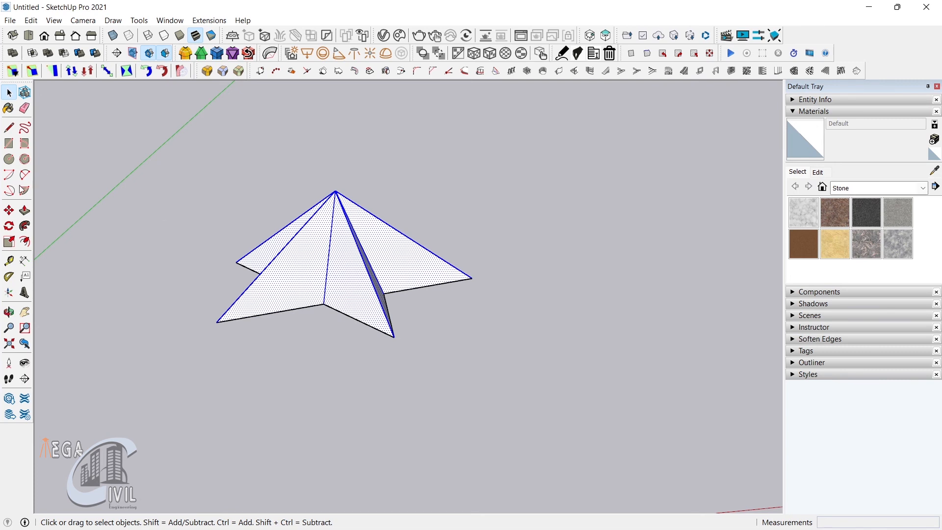
left_click(9, 242)
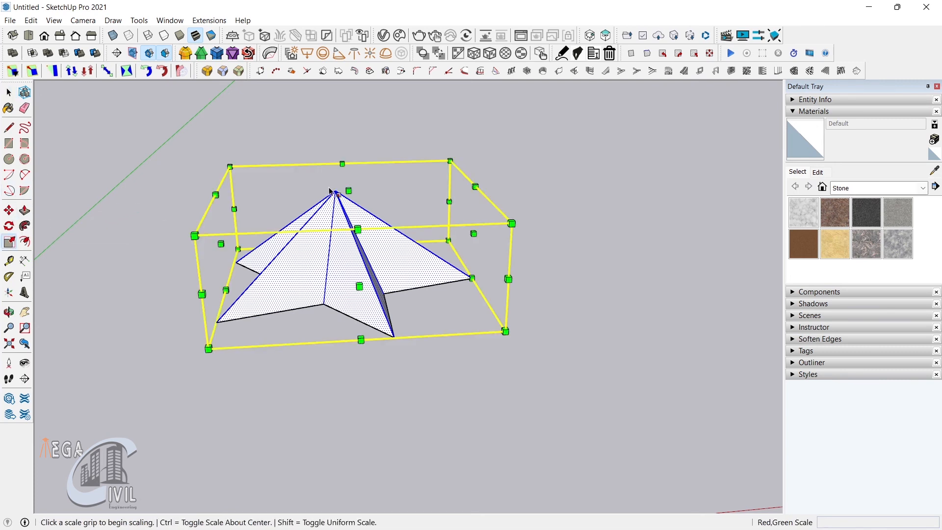
left_click(348, 191)
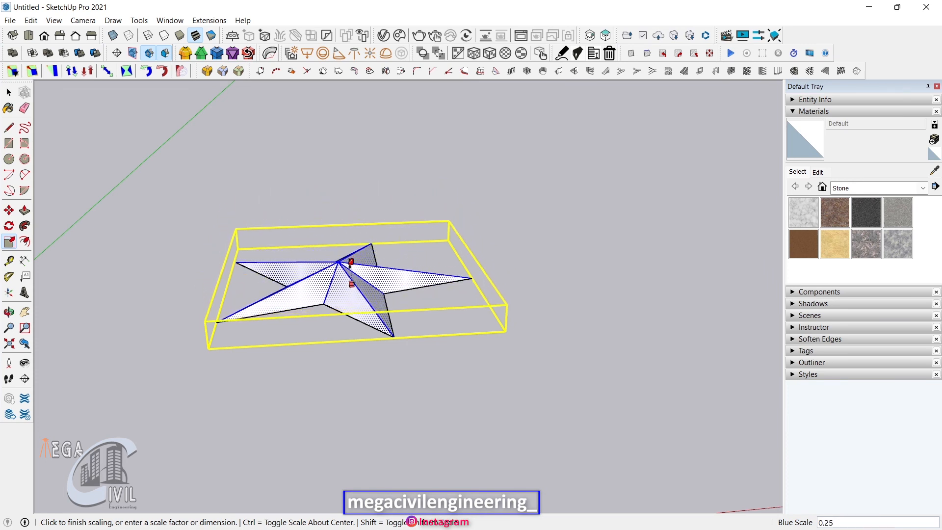
left_click(349, 265)
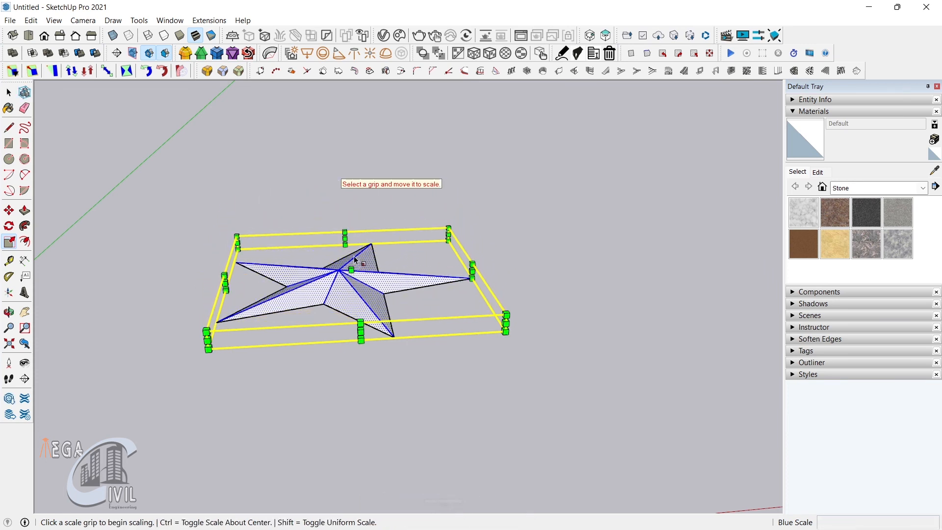
key("space")
left_click(322, 189)
Select the entire flattened star and place a copy of it beside the original
middle_click_drag(364, 326, 311, 130)
middle_click_drag(318, 190, 299, 351)
middle_click_drag(267, 260, 140, 225)
left_click_drag(140, 226, 101, 182)
scroll(122, 239, "down", 1)
key("m")
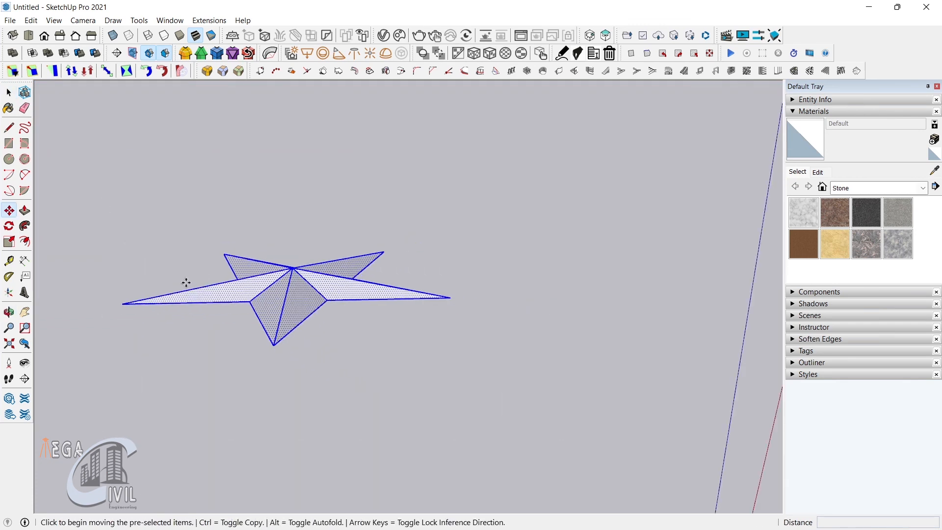
left_click(273, 345)
key("ctrl")
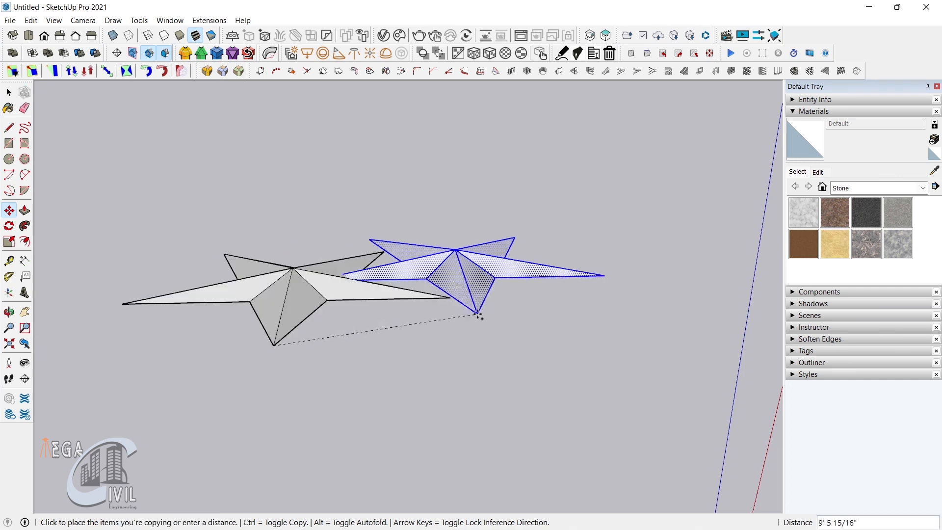
left_click(590, 311)
middle_click_drag(591, 311, 461, 380)
Flip the copied star along the blue direction so its apex points downward
right_click(562, 289)
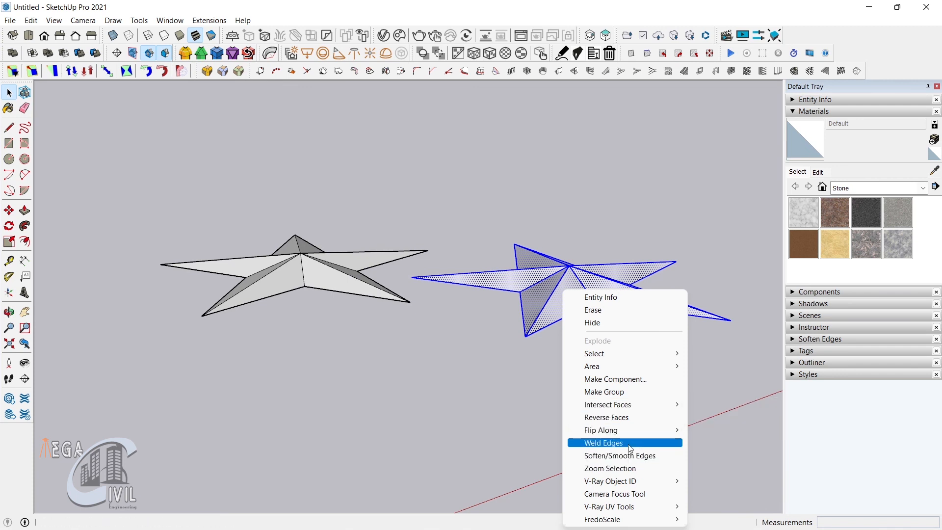
mouse_move(633, 430)
left_click(720, 456)
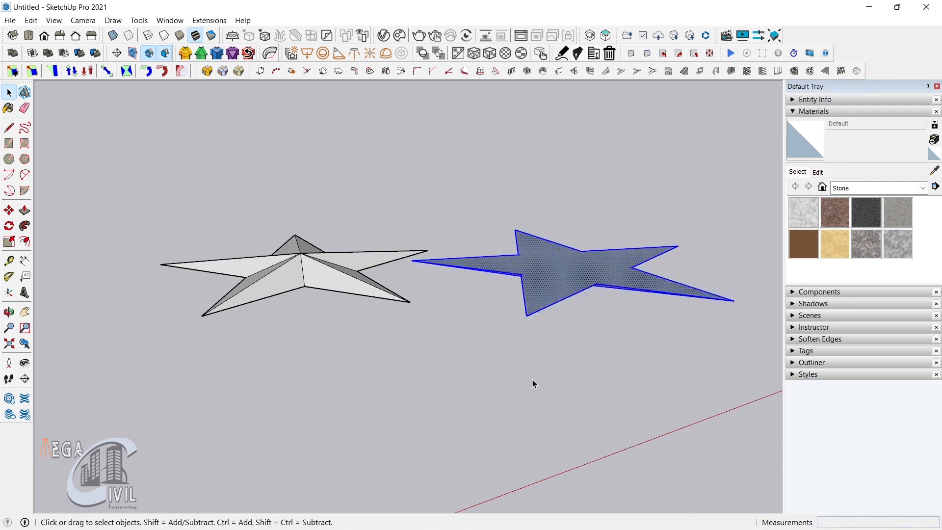
left_click(577, 400)
middle_click_drag(449, 323, 490, 336)
left_click_drag(666, 366, 449, 190)
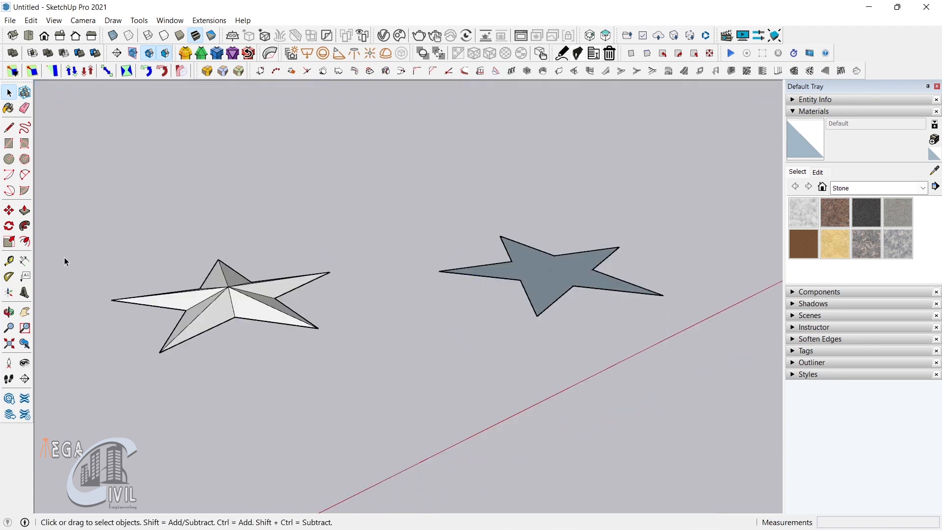
Move the original star by a tip onto the matching tip of the flipped copy to form a double-sided star
left_click_drag(56, 247, 382, 391)
middle_click_drag(382, 392, 309, 382)
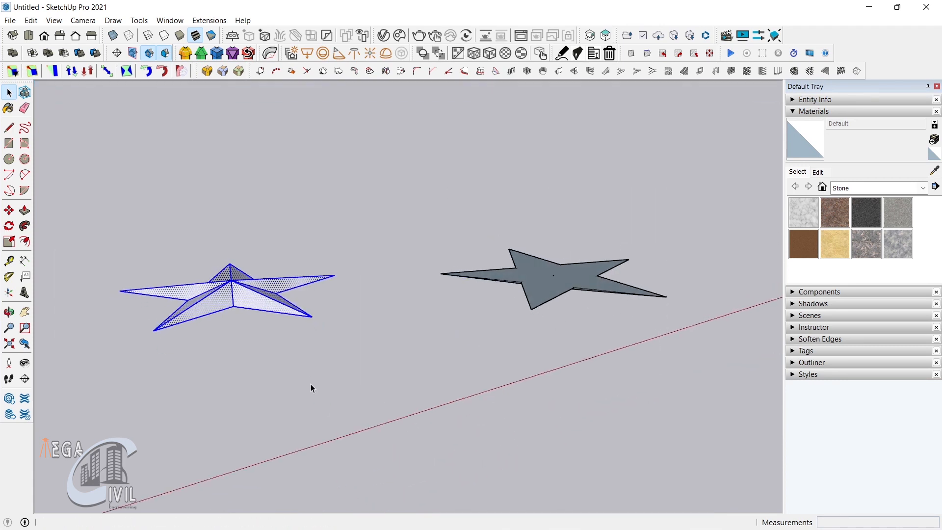
key("m")
left_click(312, 317)
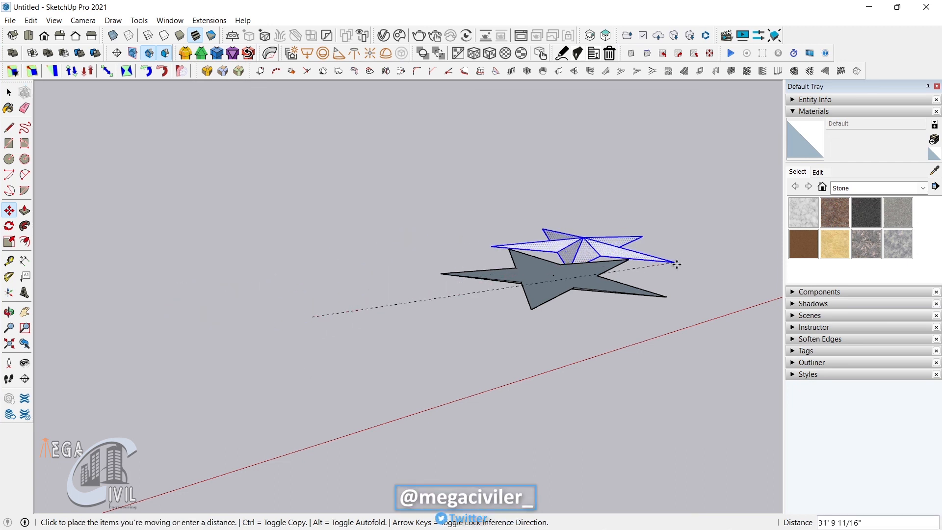
left_click(671, 296)
middle_click_drag(448, 446, 362, 241)
key("space")
left_click(248, 323)
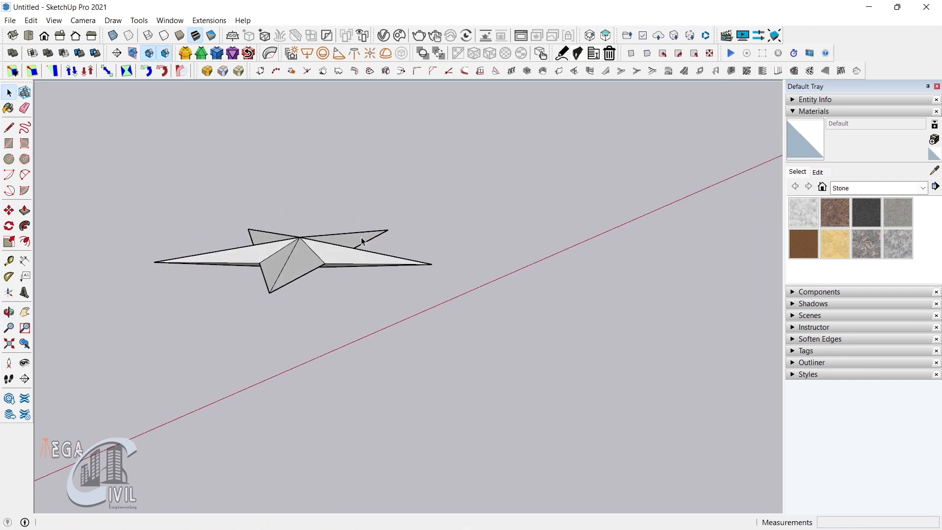